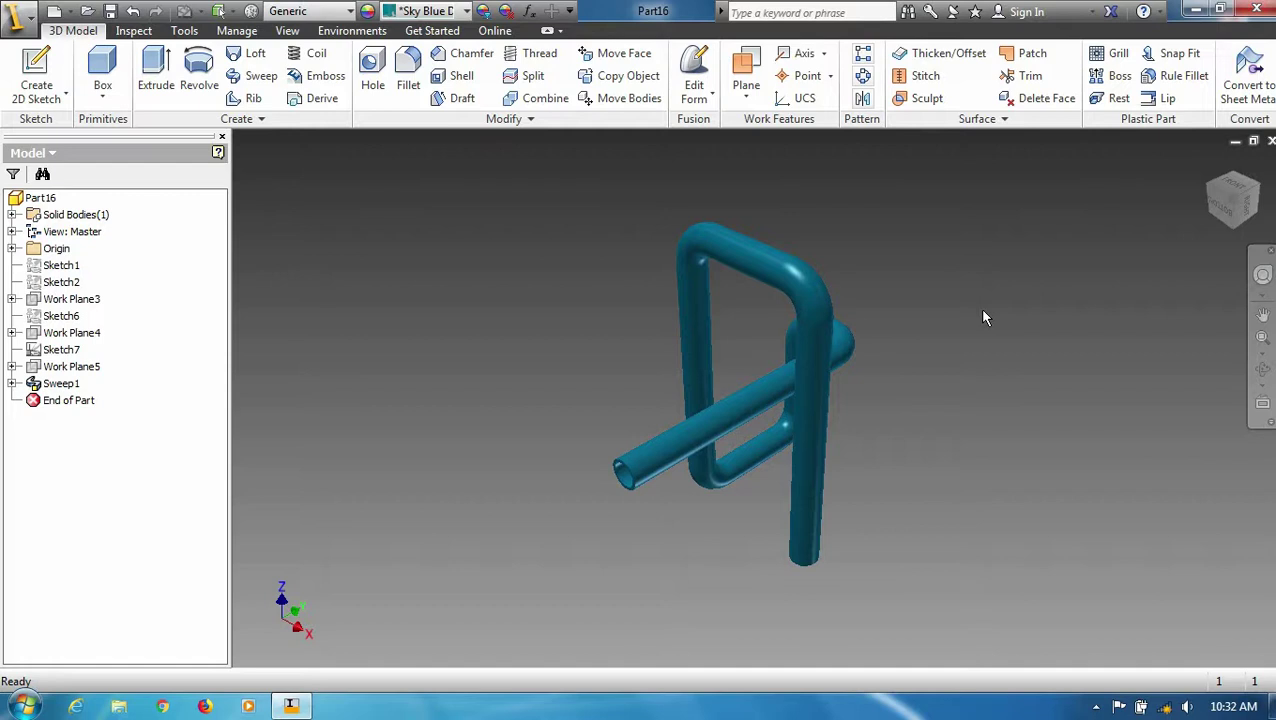
Orbit the blue pipe in Part16, return to Home view, and close the document.
scroll(917, 322, "down", 3)
scroll(866, 333, "up", 2)
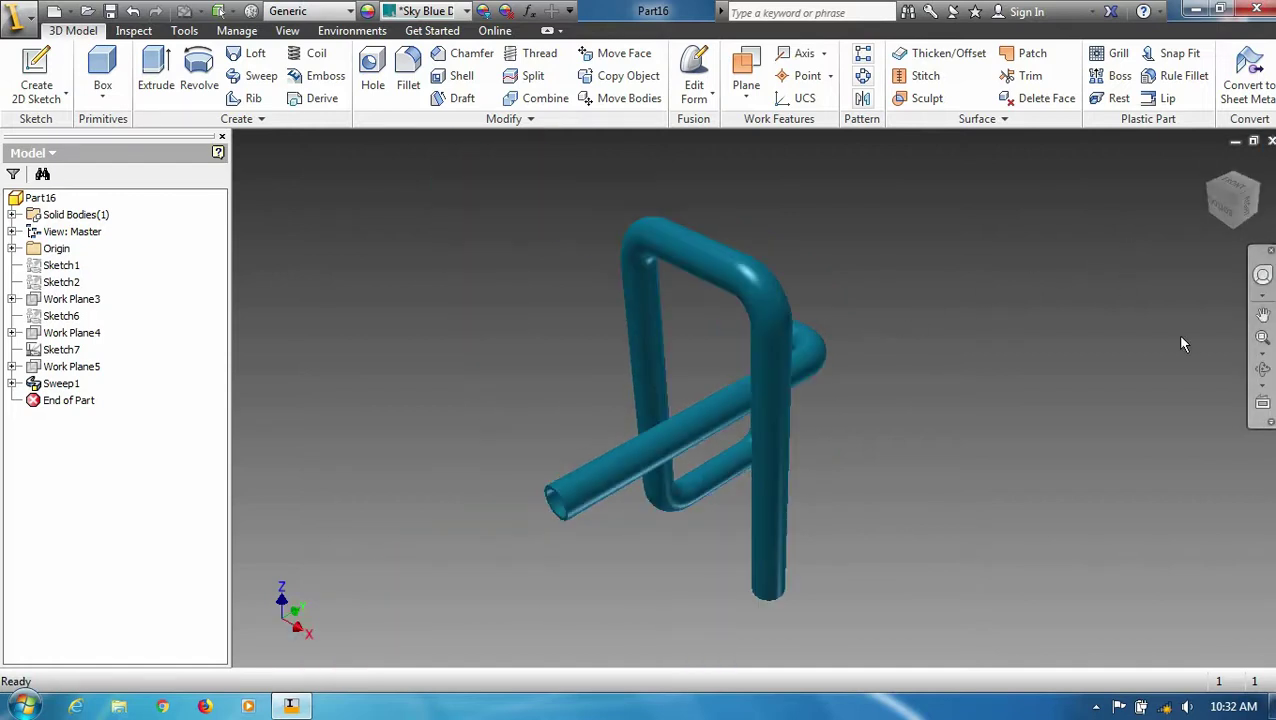
left_click(1265, 372)
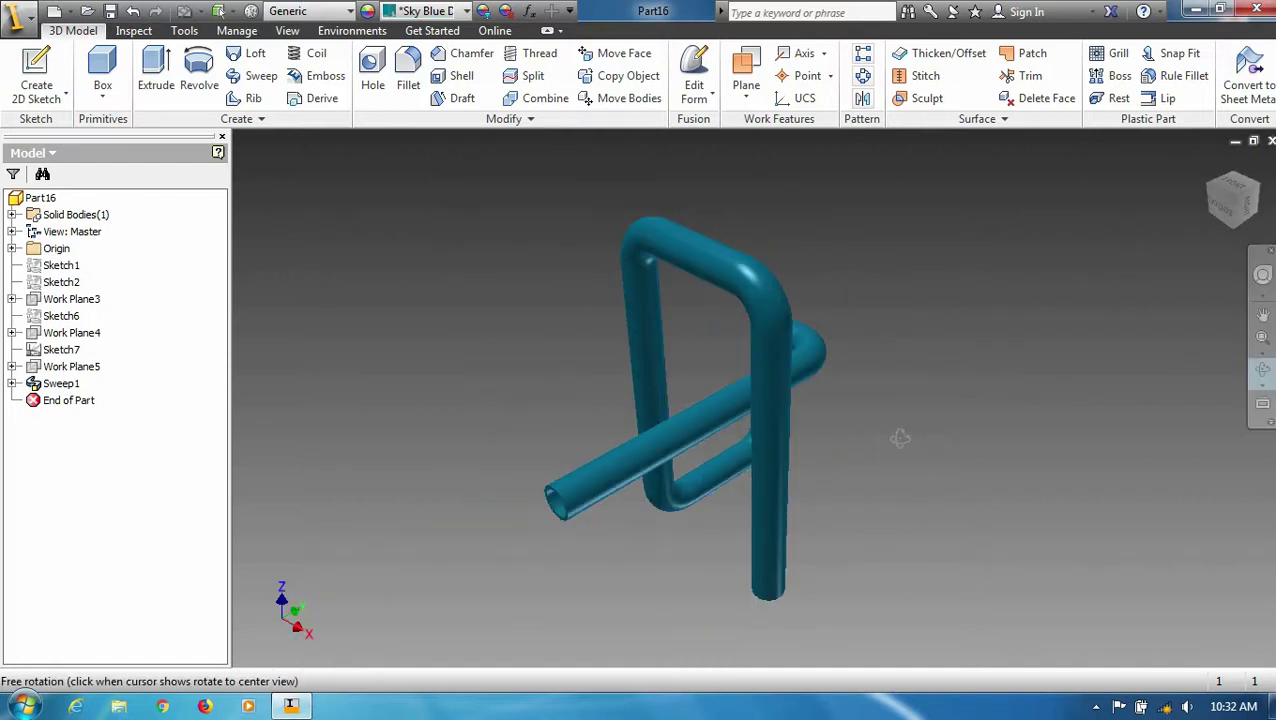
mouse_move(900, 436)
left_mouse_down()
mouse_move(920, 379)
mouse_move(805, 398)
mouse_move(972, 403)
mouse_move(907, 421)
mouse_move(1100, 250)
left_mouse_up()
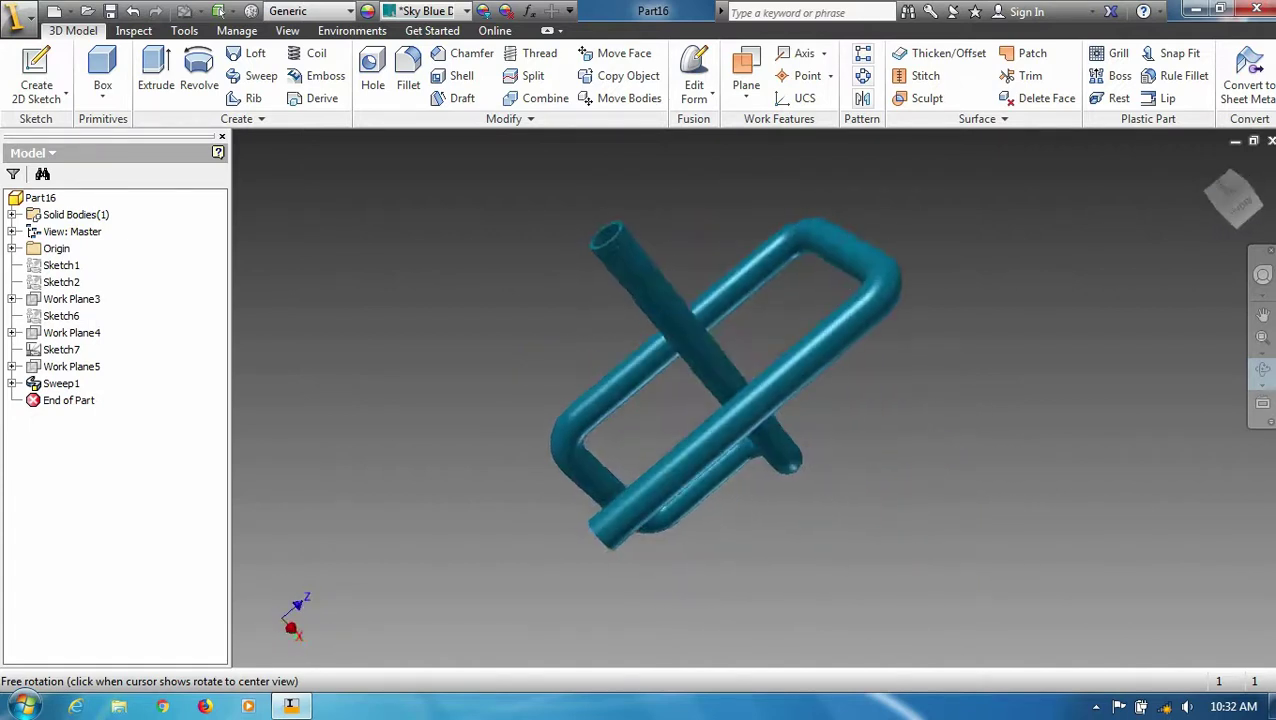
key("Escape")
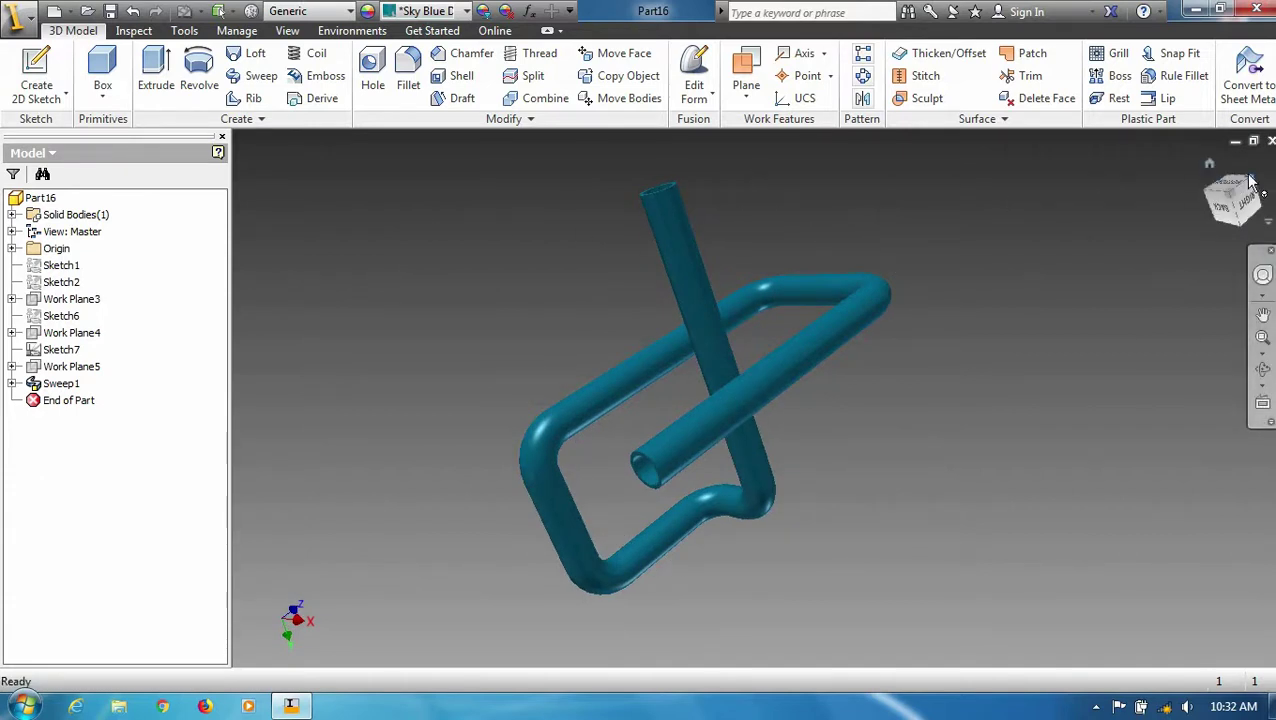
left_click(1208, 165)
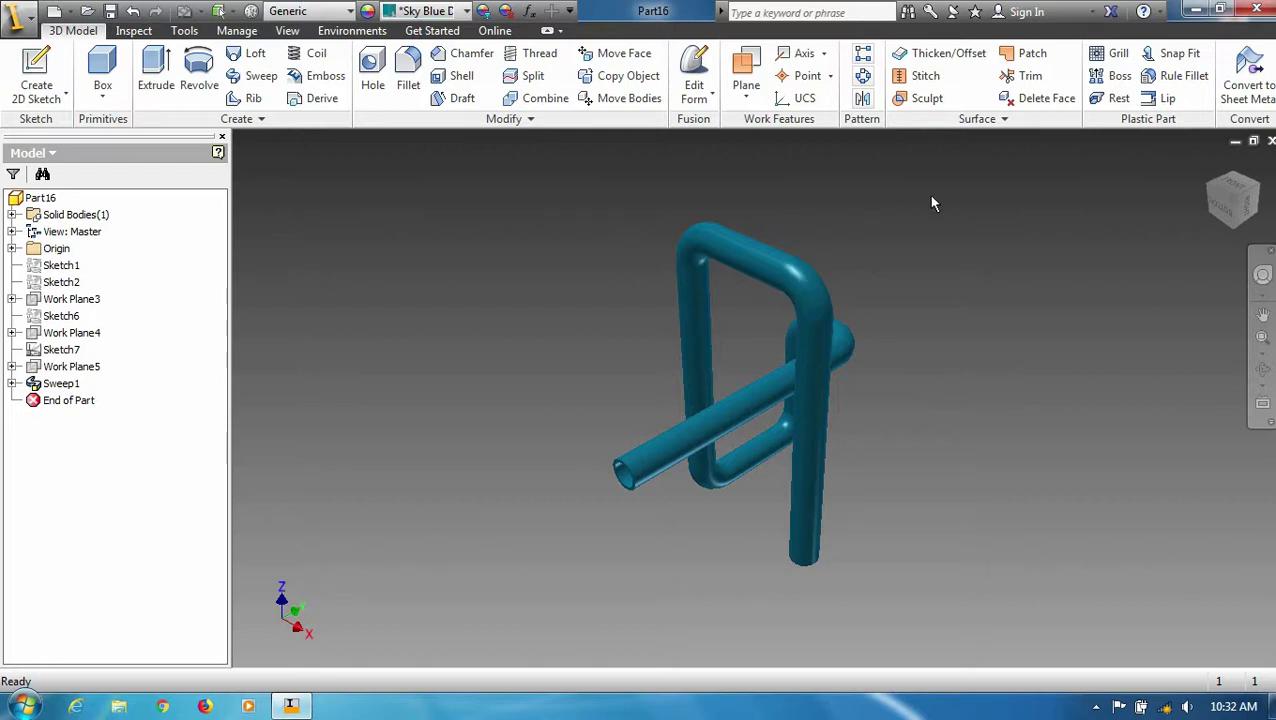
left_click(1271, 141)
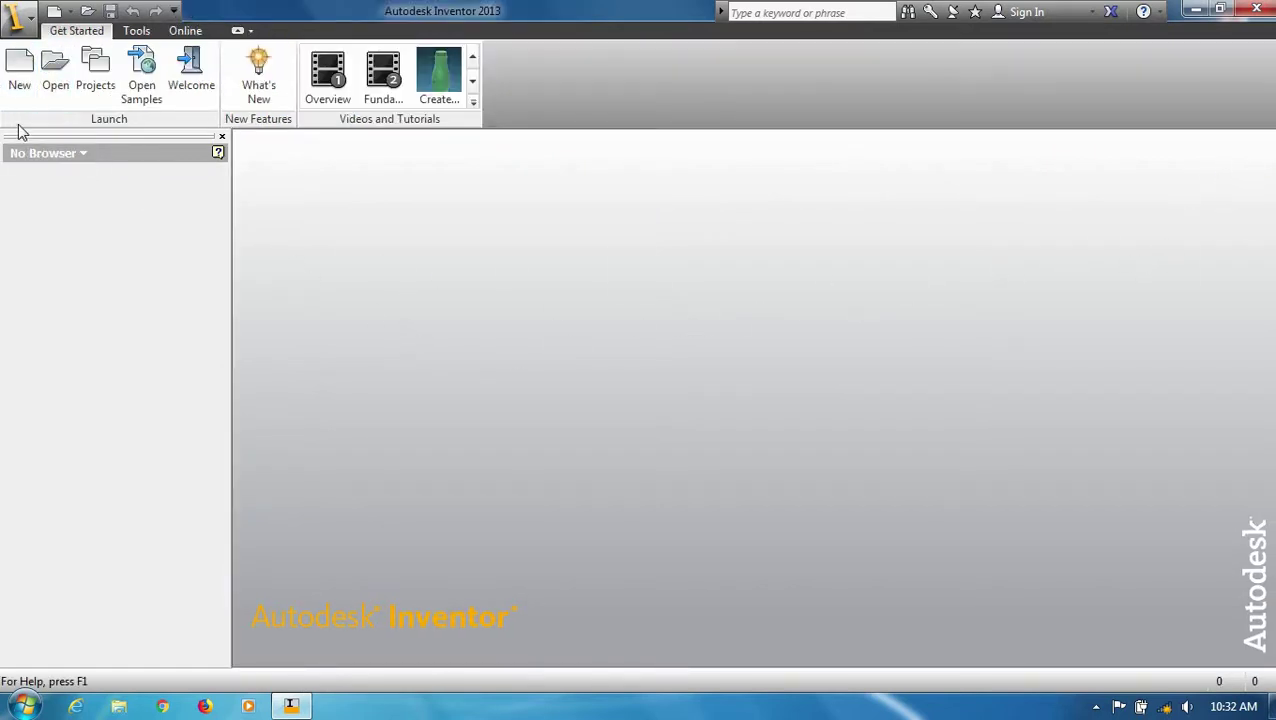
Create a new part from the Standard (mm).ipt template.
left_click(21, 95)
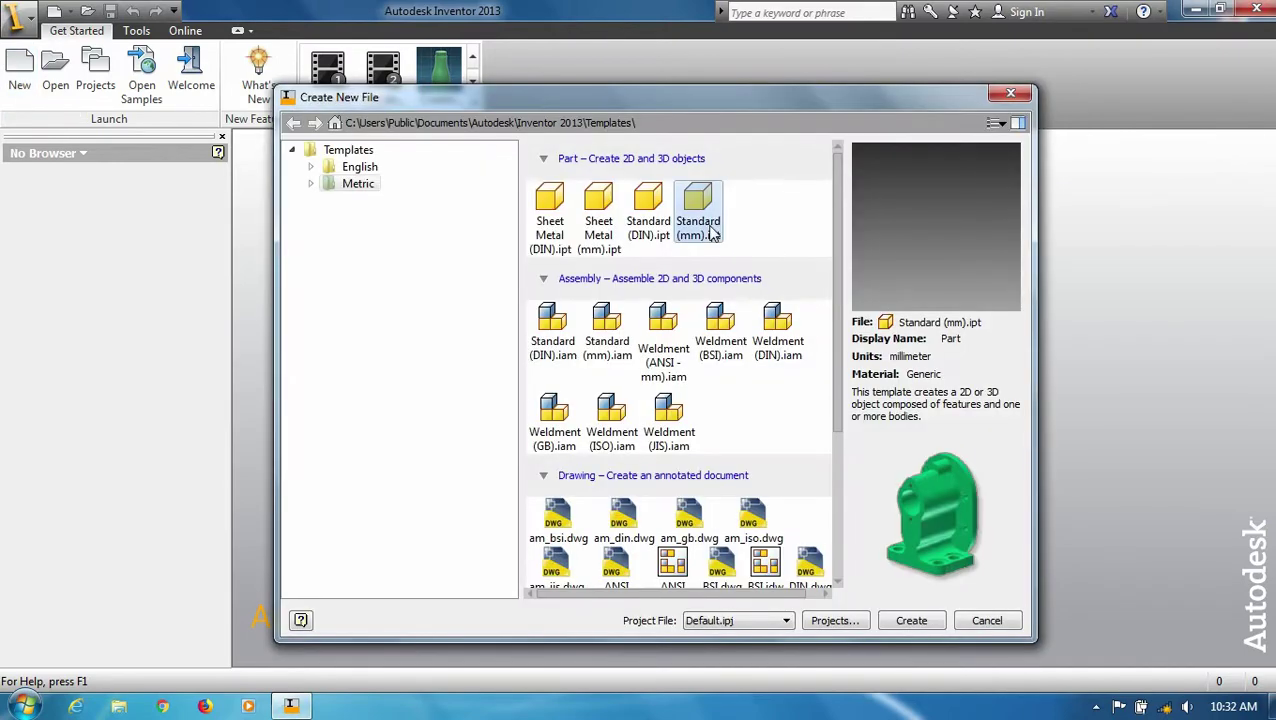
double_click(700, 215)
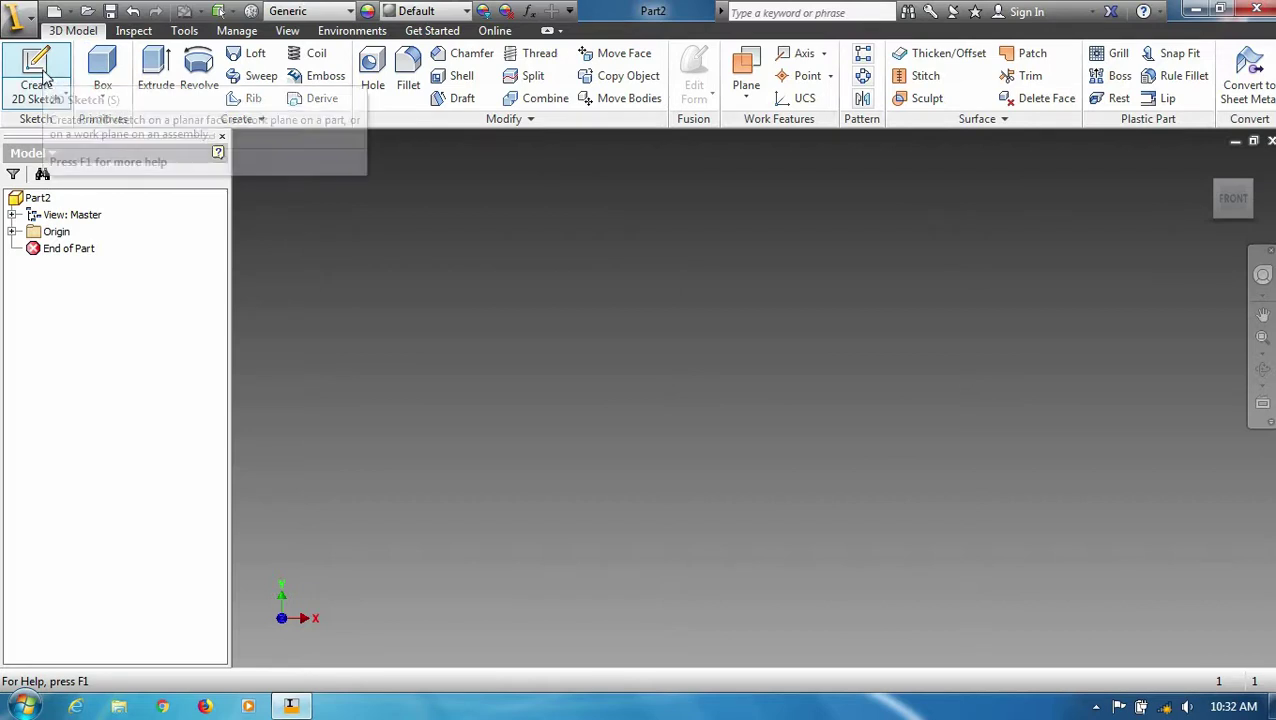
Start a sketch on the XZ plane and draw a 100 mm circle at the origin.
left_click(52, 80)
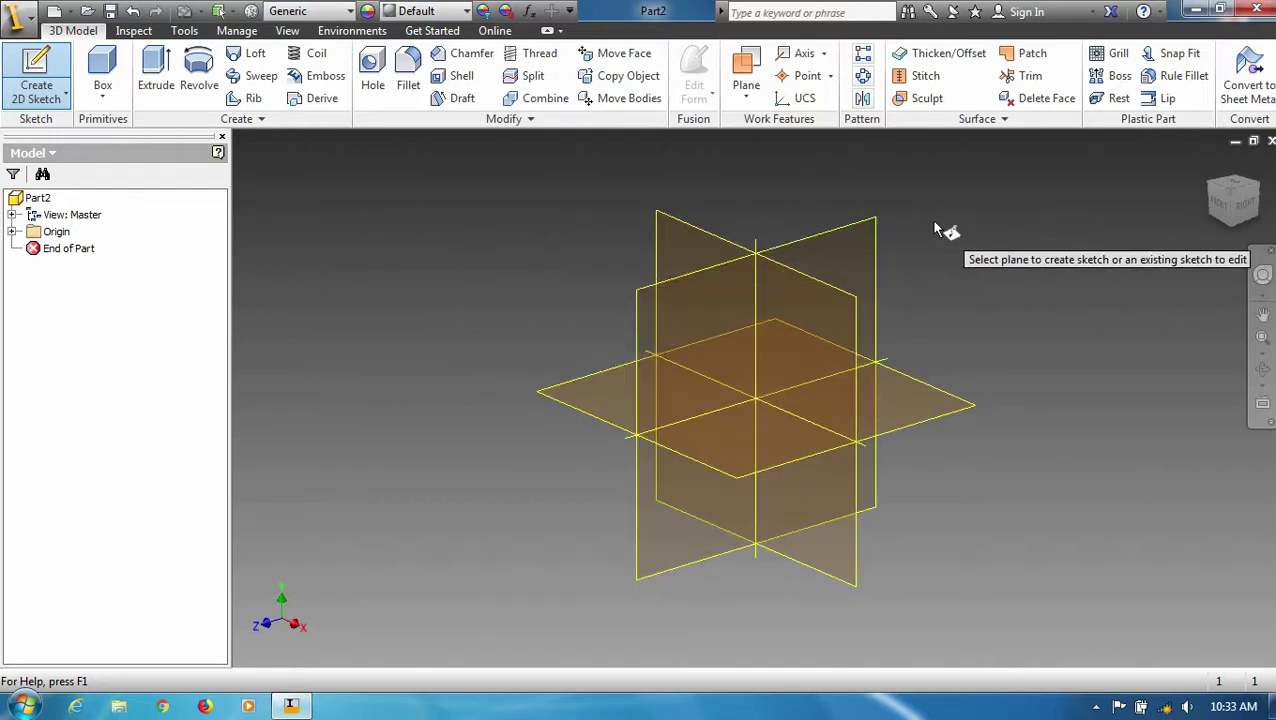
left_click(588, 386)
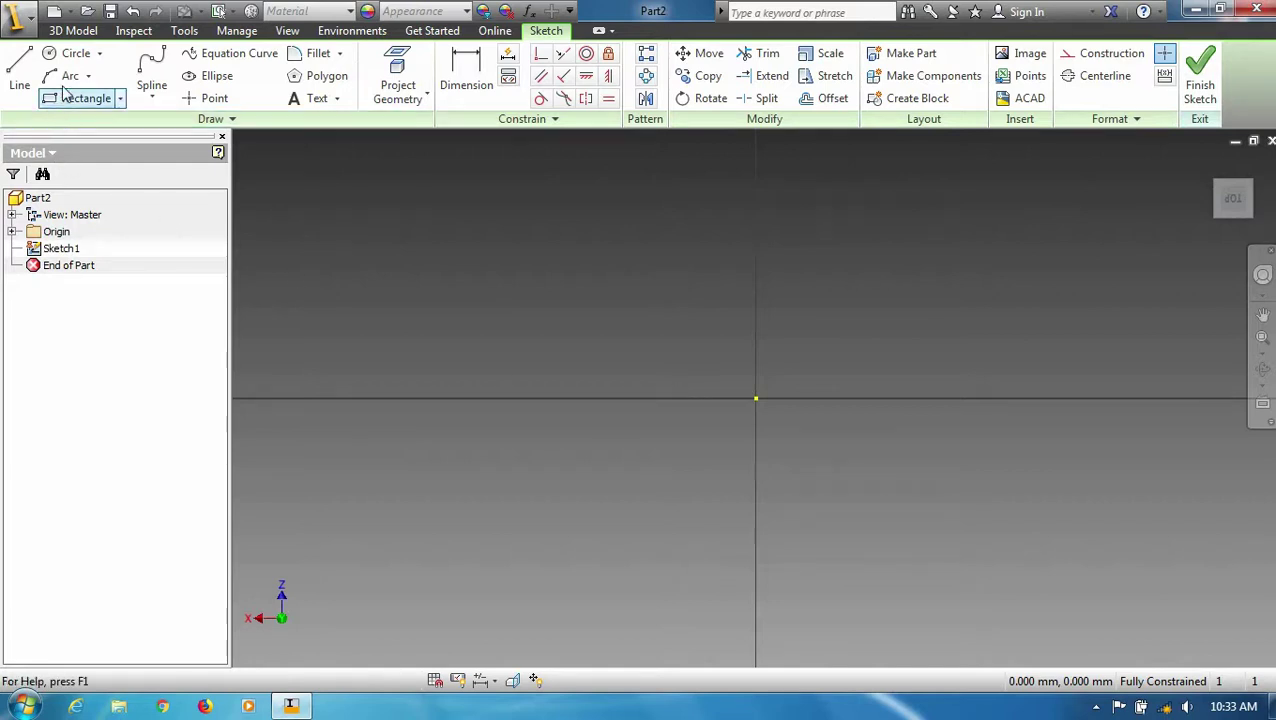
left_click(72, 53)
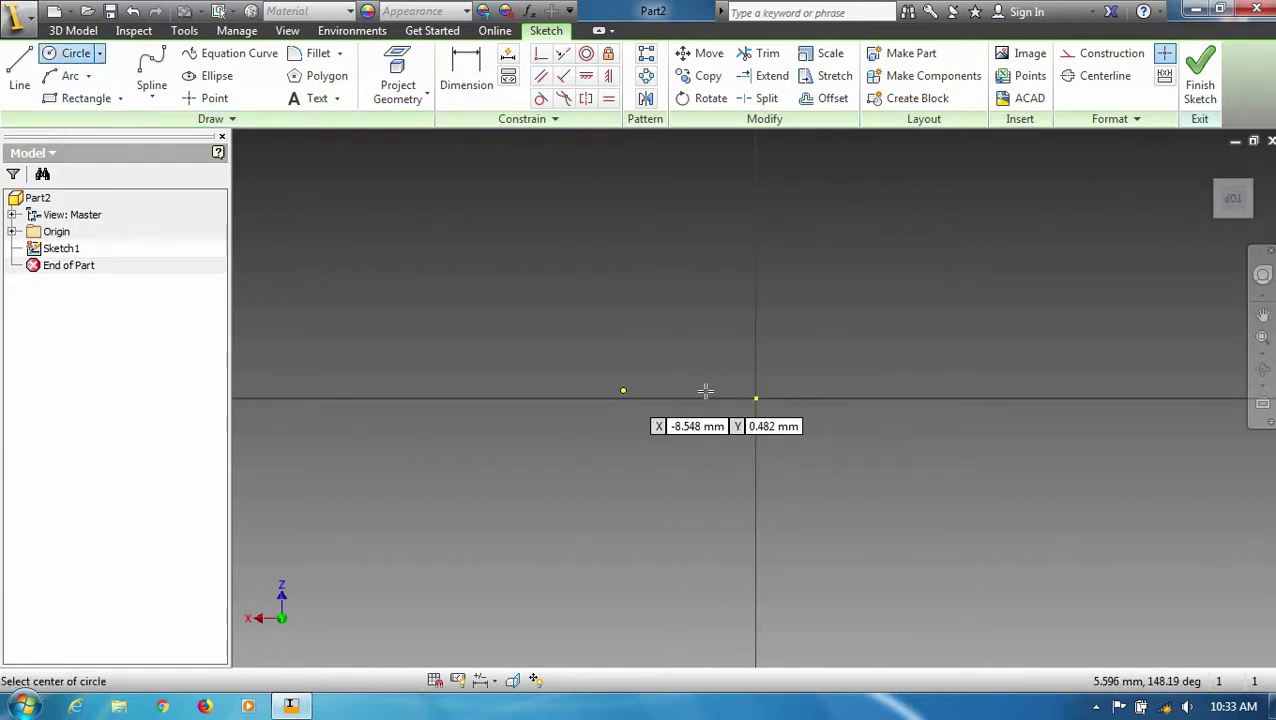
left_click(757, 400)
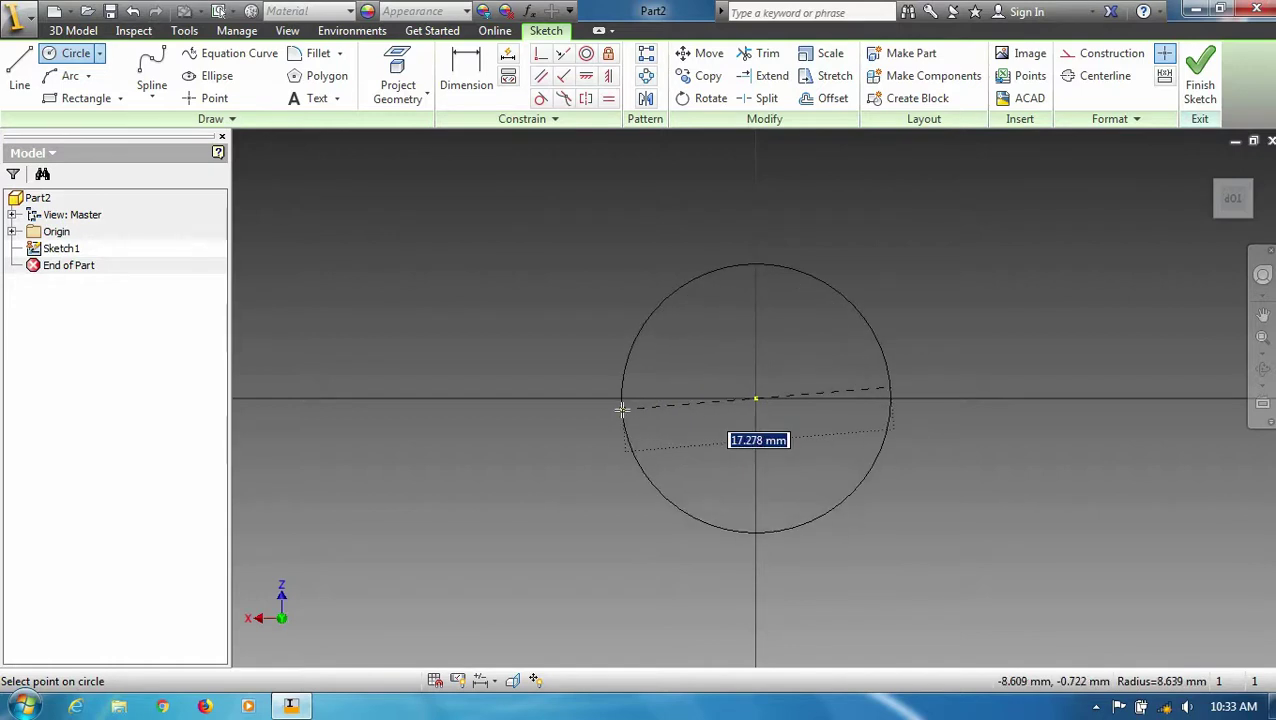
type("11")
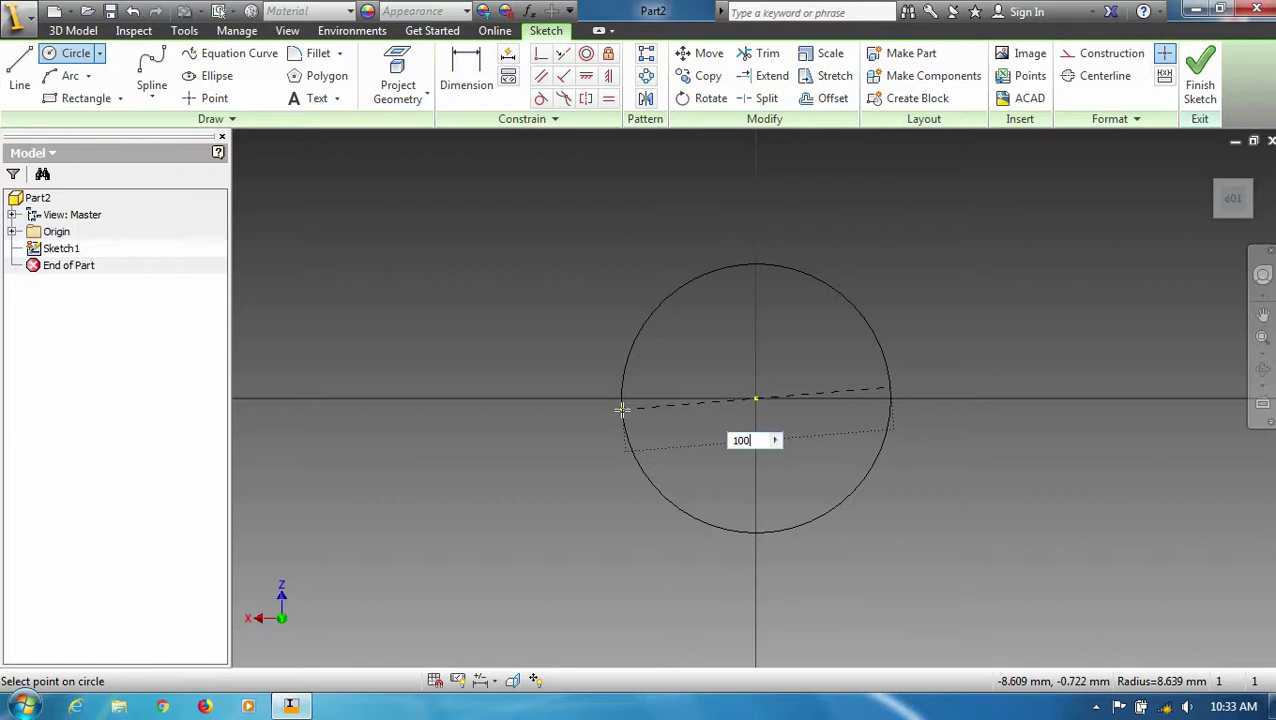
key("Return")
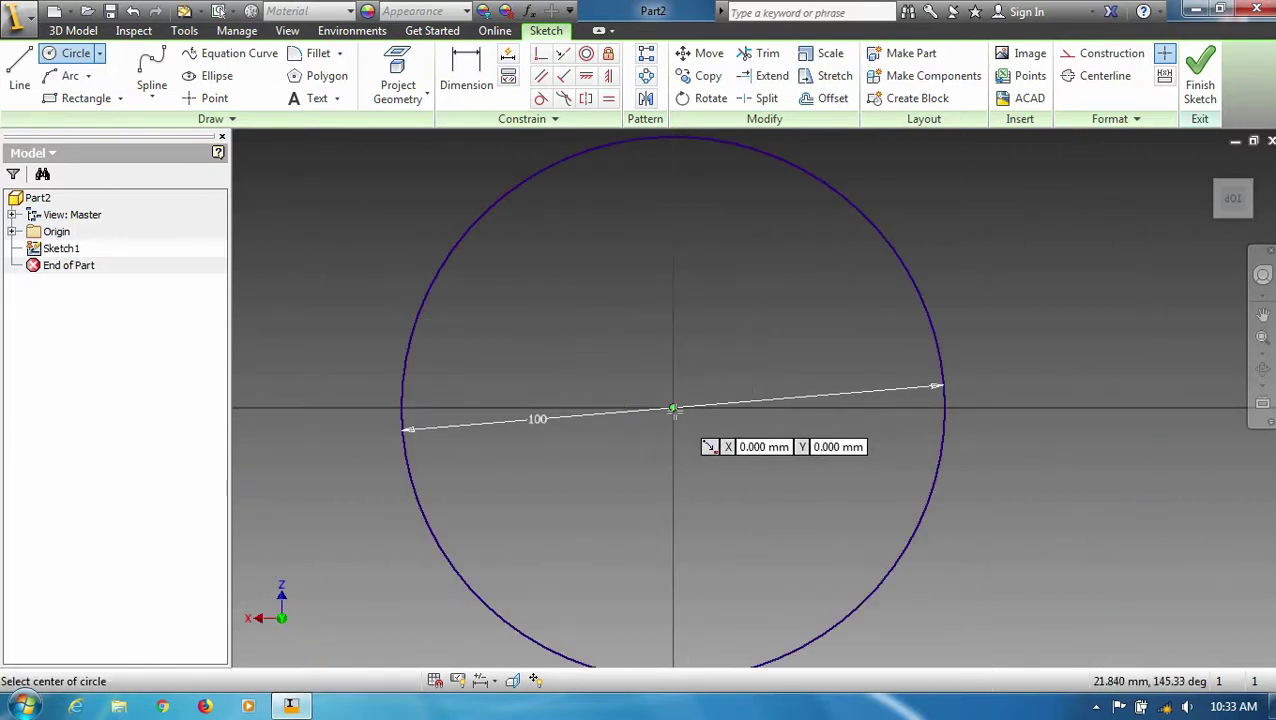
Add a concentric 80 mm circle at the origin and finish the sketch.
left_click(672, 409)
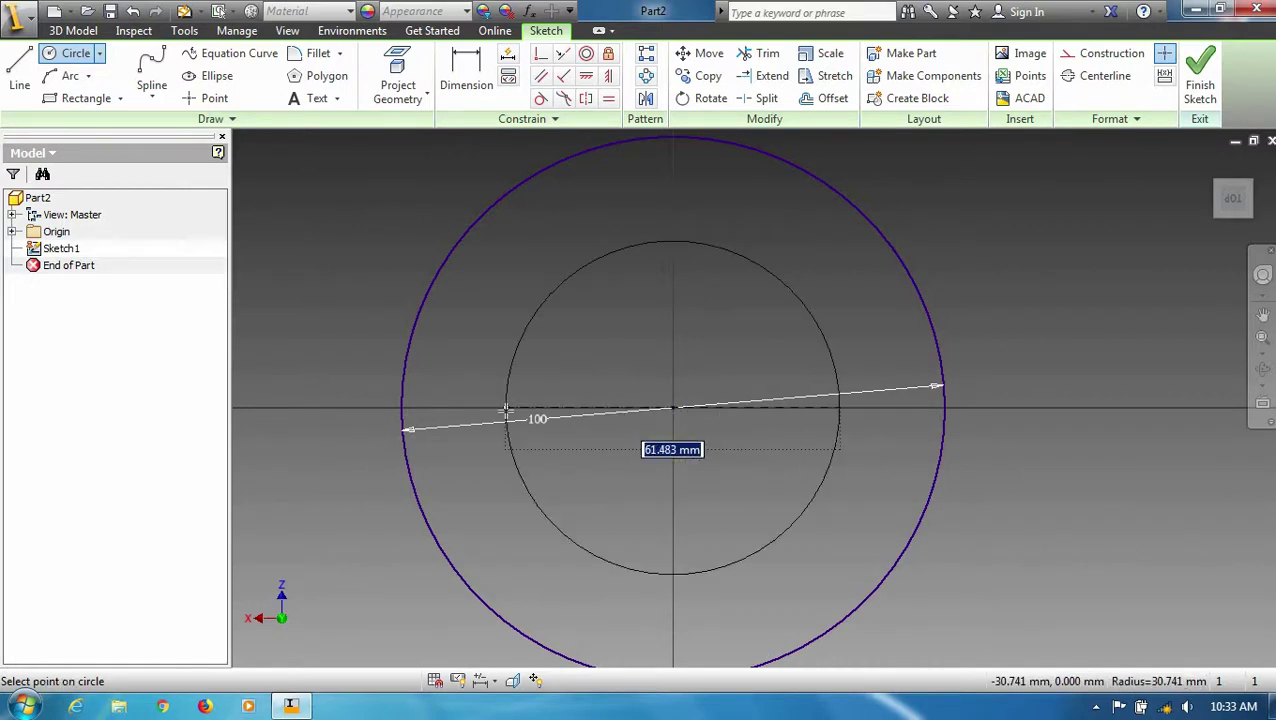
type("80")
key("Return")
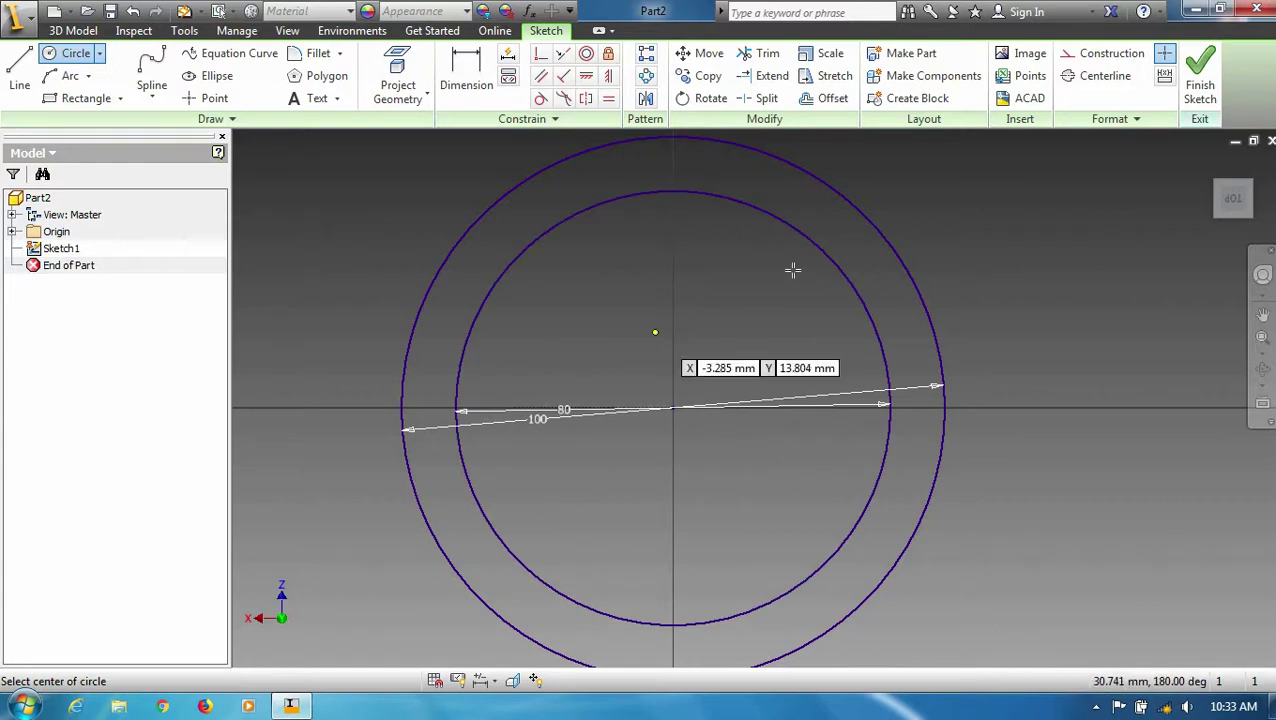
left_click(1190, 82)
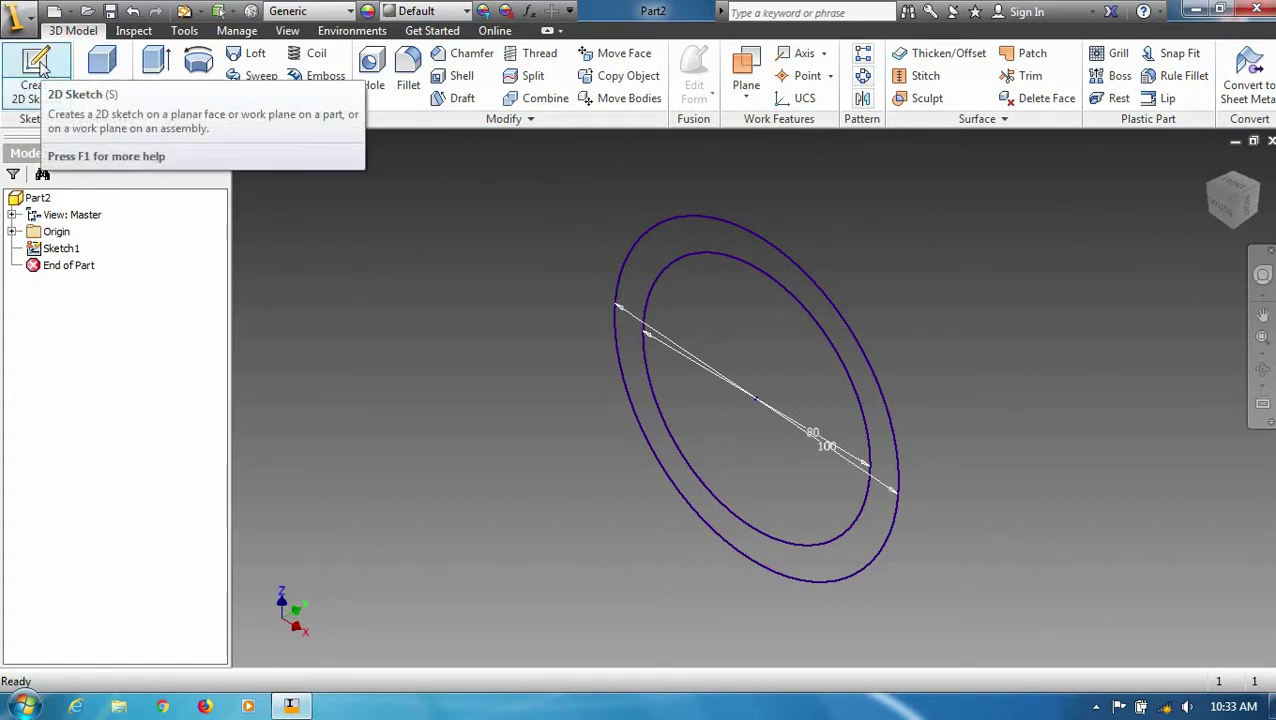
Sketch the path on a vertical plane: 1000 mm up, 500 mm across, 500 mm down.
left_click(40, 65)
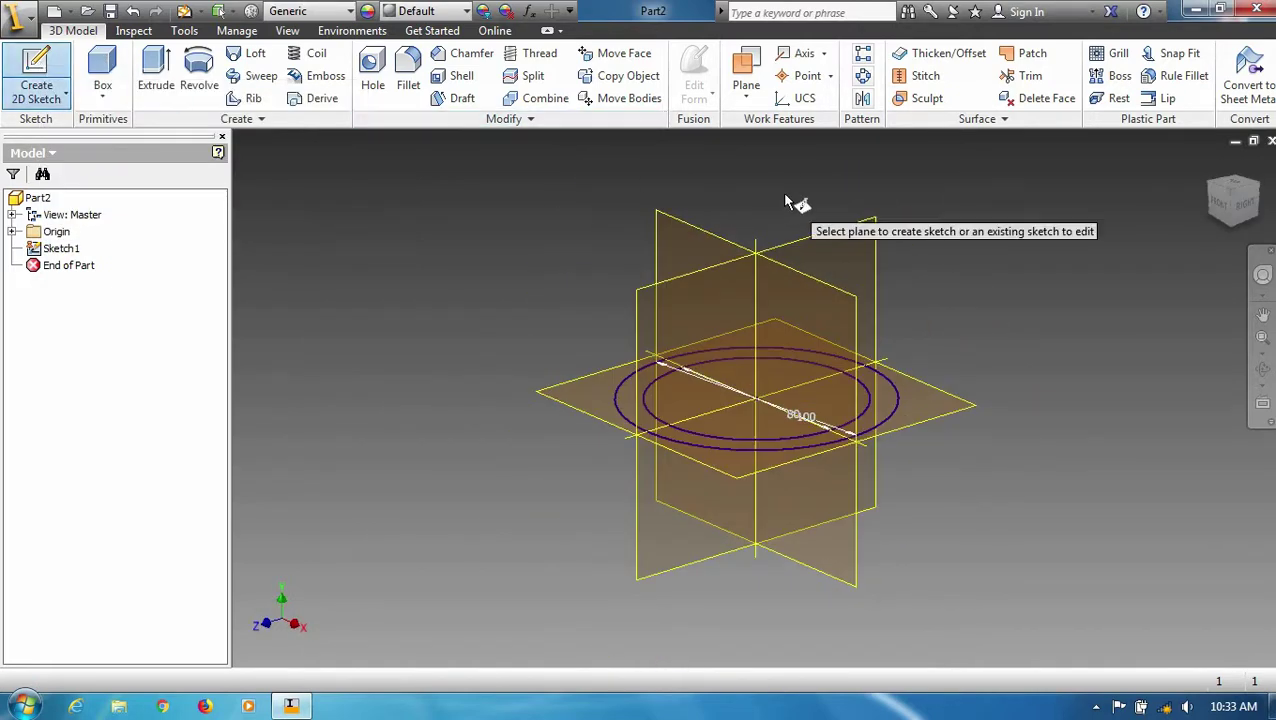
left_click(675, 224)
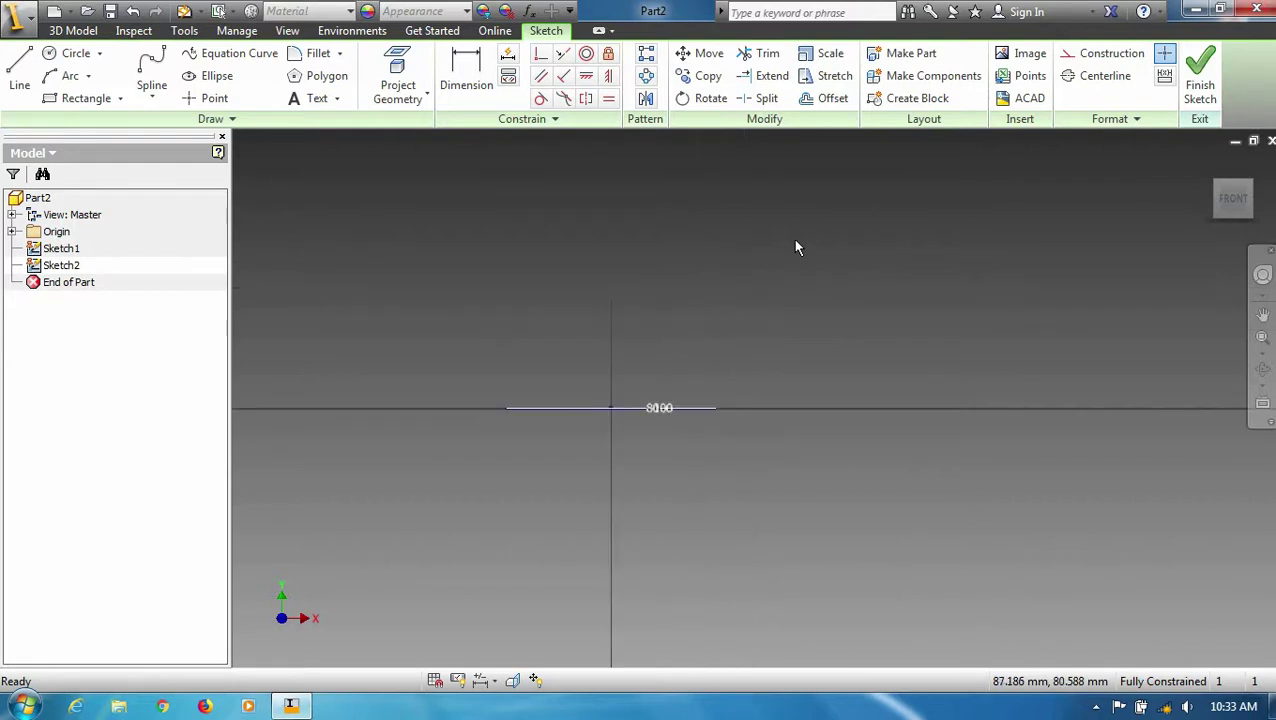
left_click(20, 80)
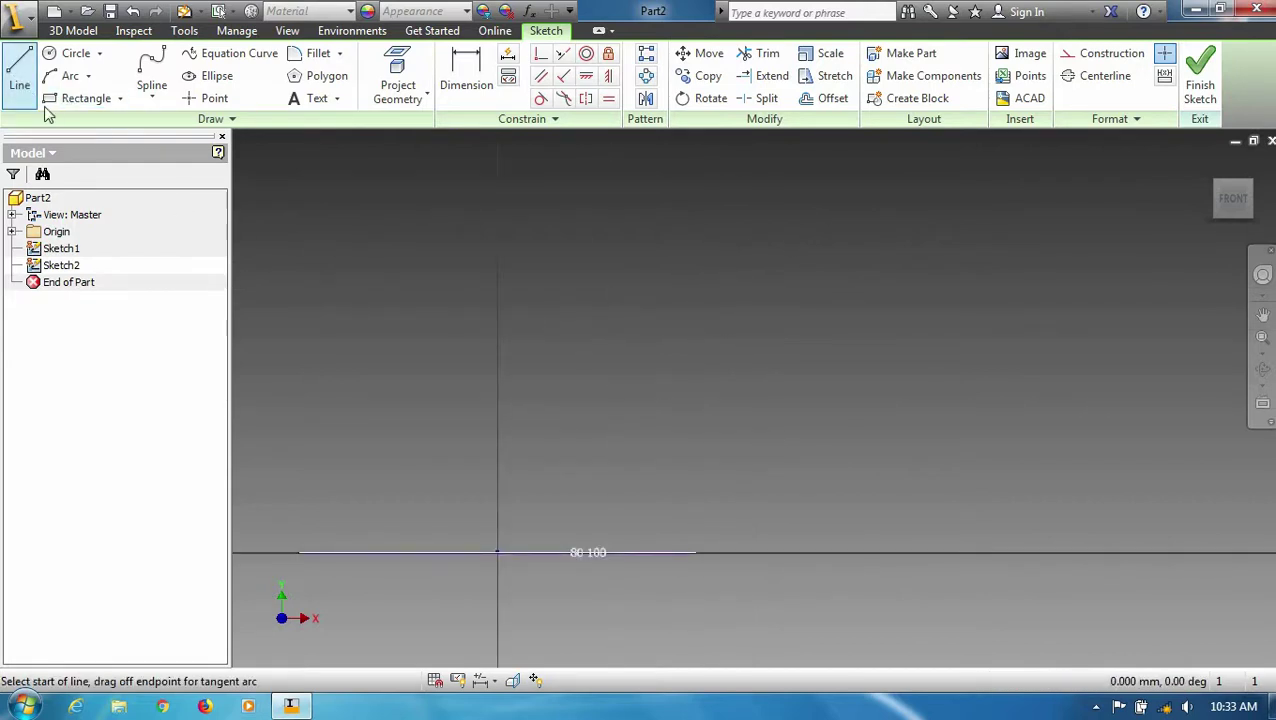
left_click(498, 551)
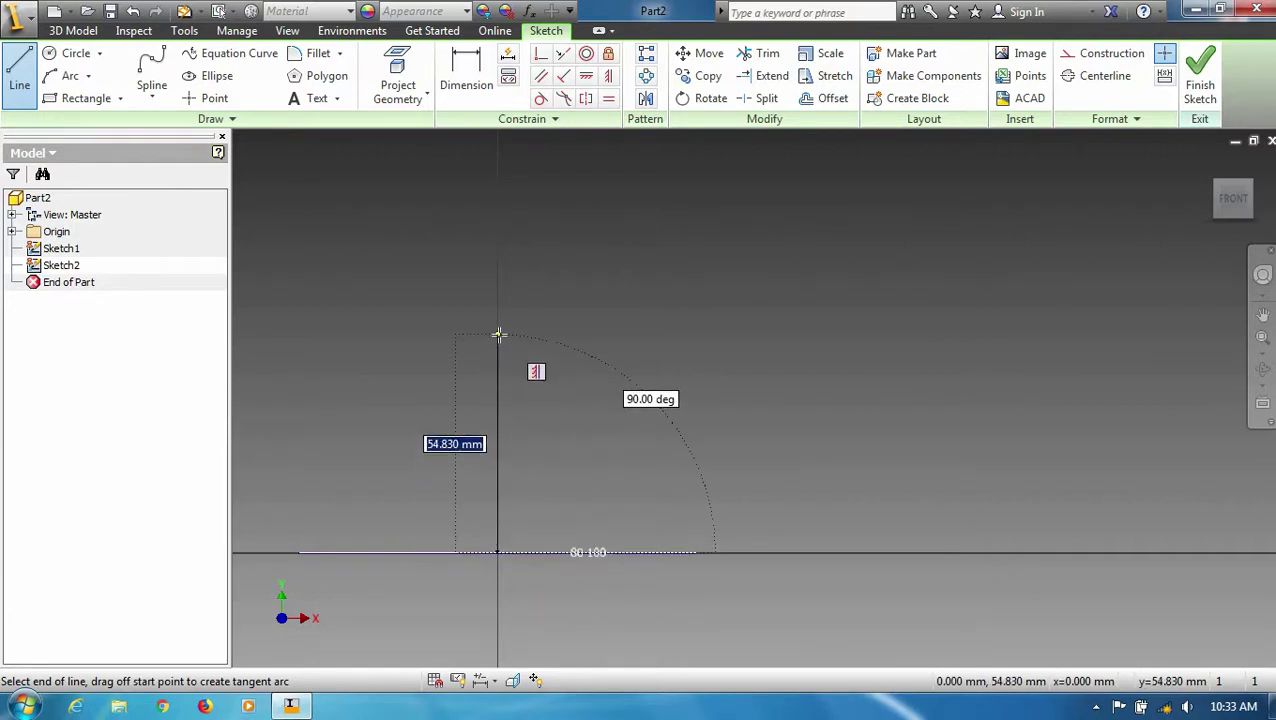
type("1000")
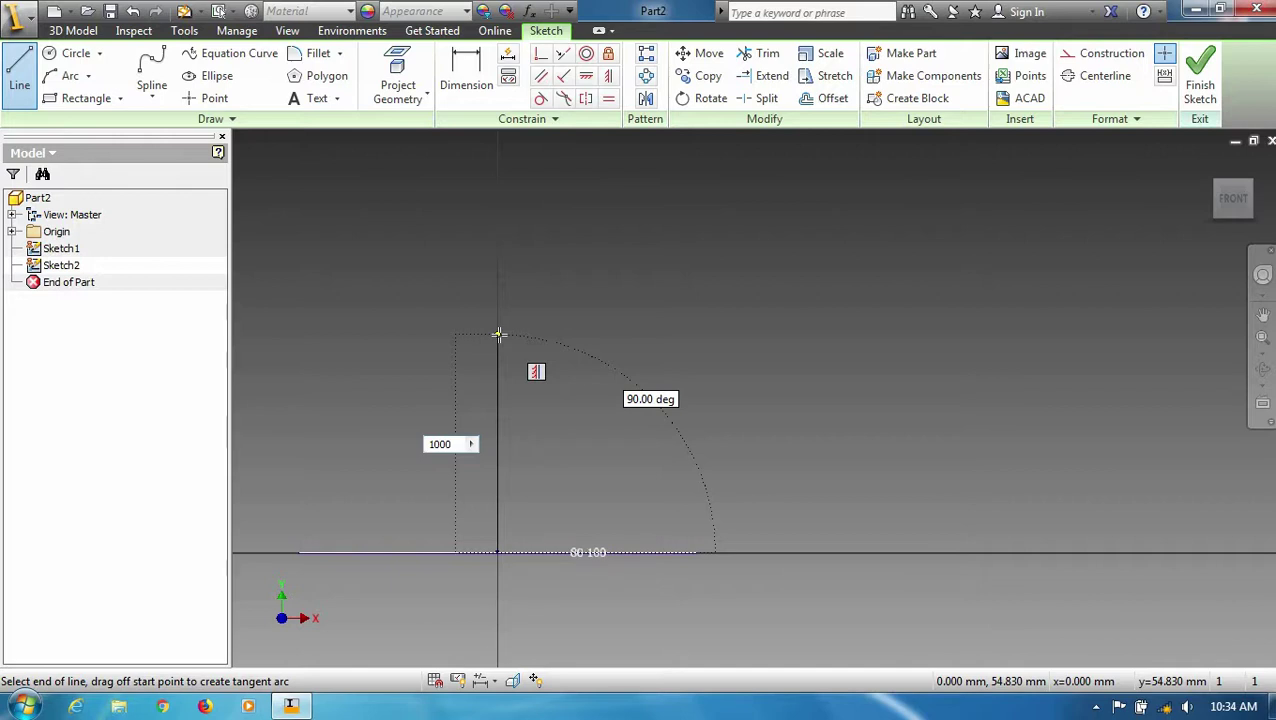
left_click(499, 334)
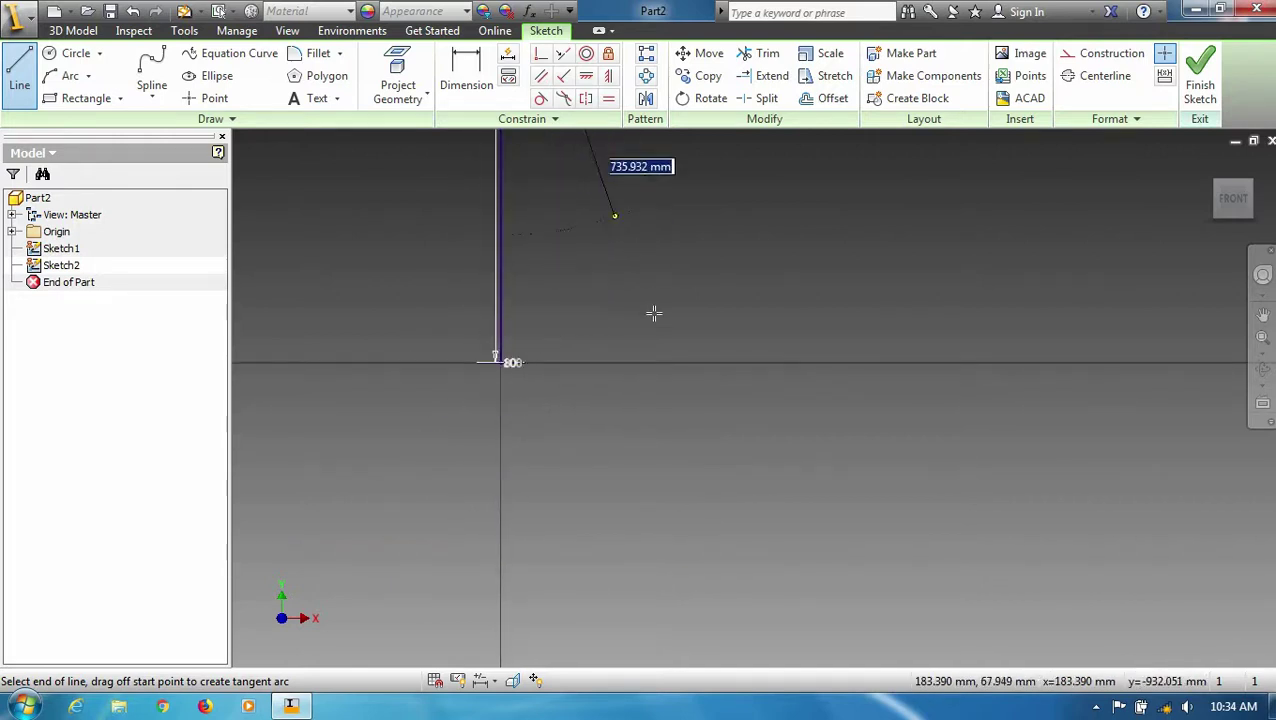
scroll(655, 320, "up", 5)
scroll(678, 173, "down", 3)
scroll(678, 173, "down", 2)
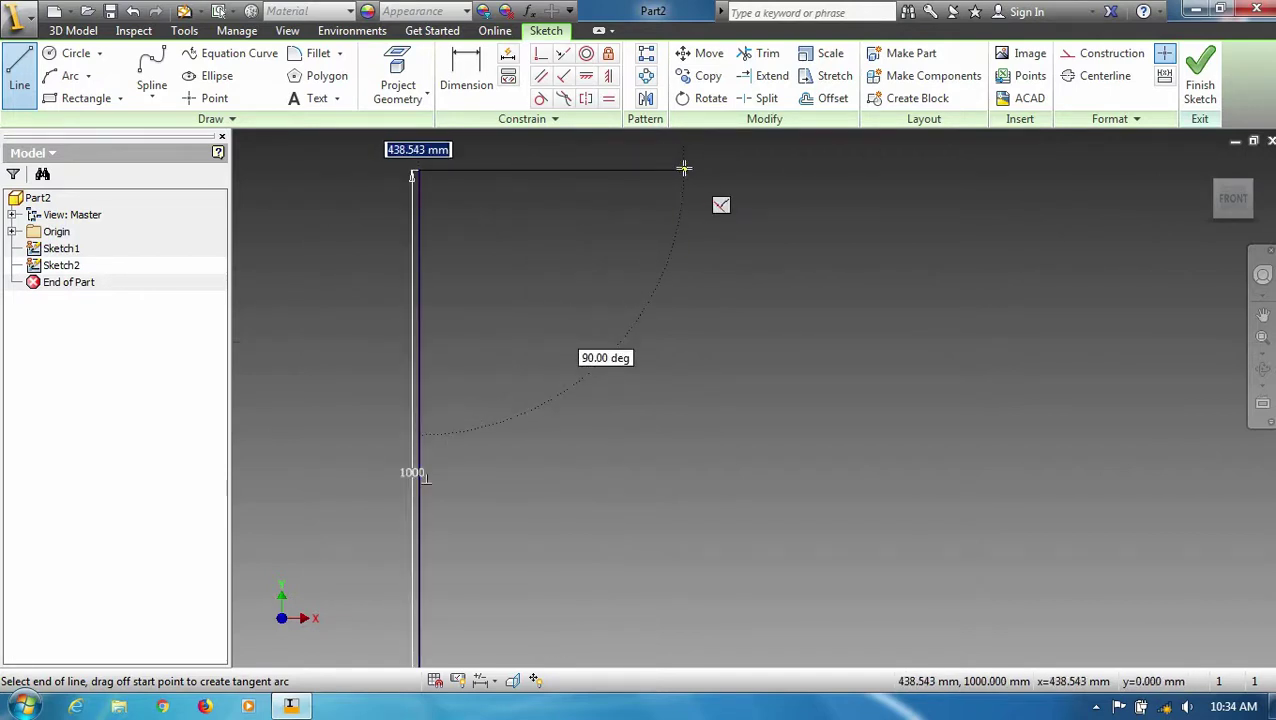
type("500")
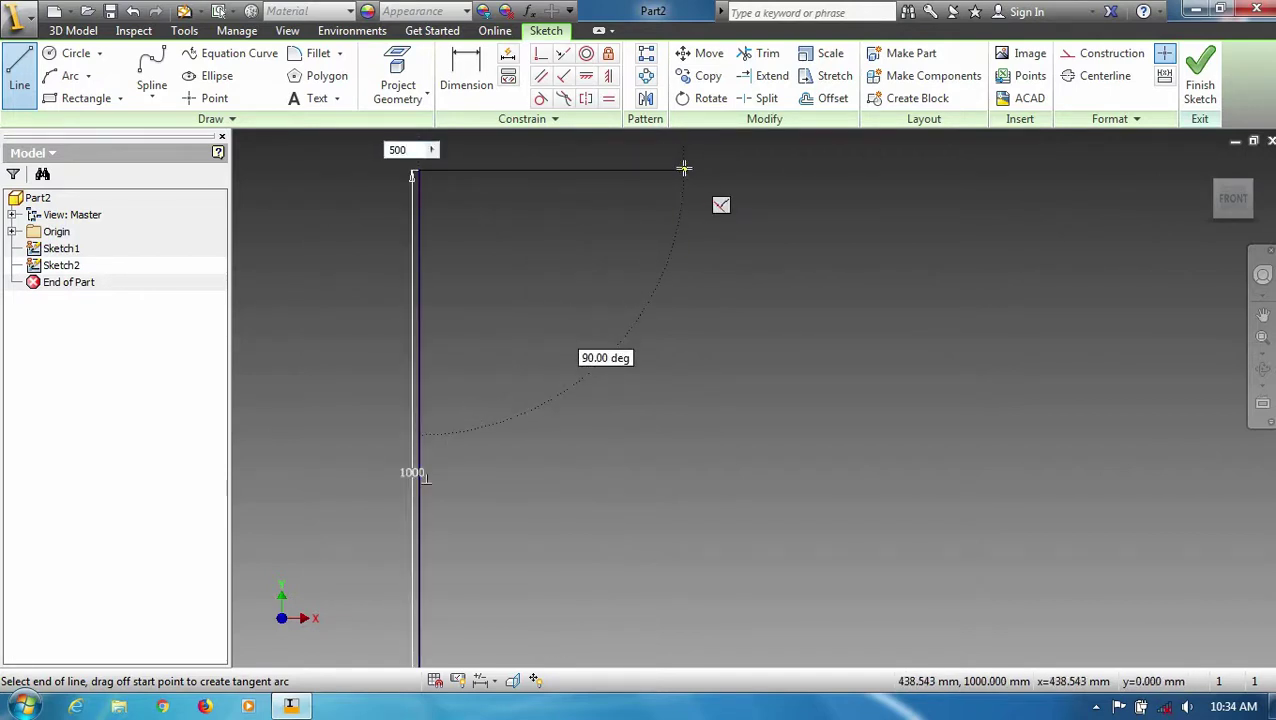
key("Return")
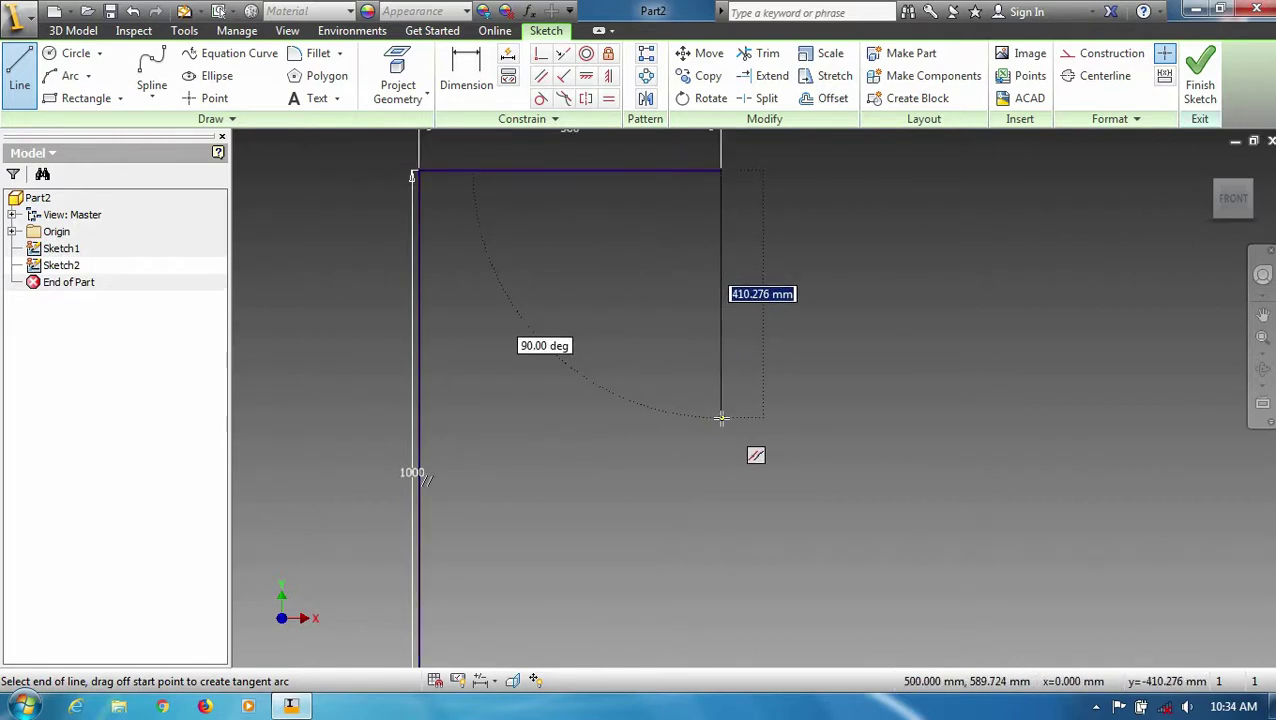
type("500")
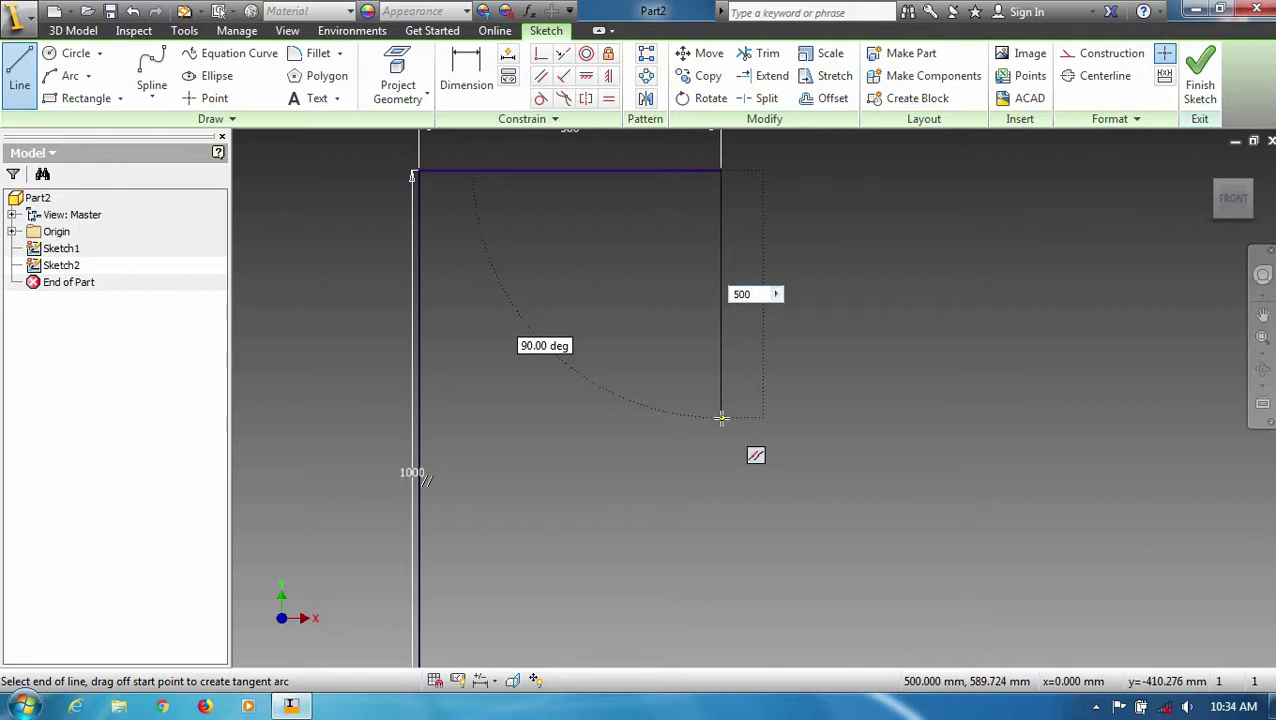
key("Return")
key("Escape")
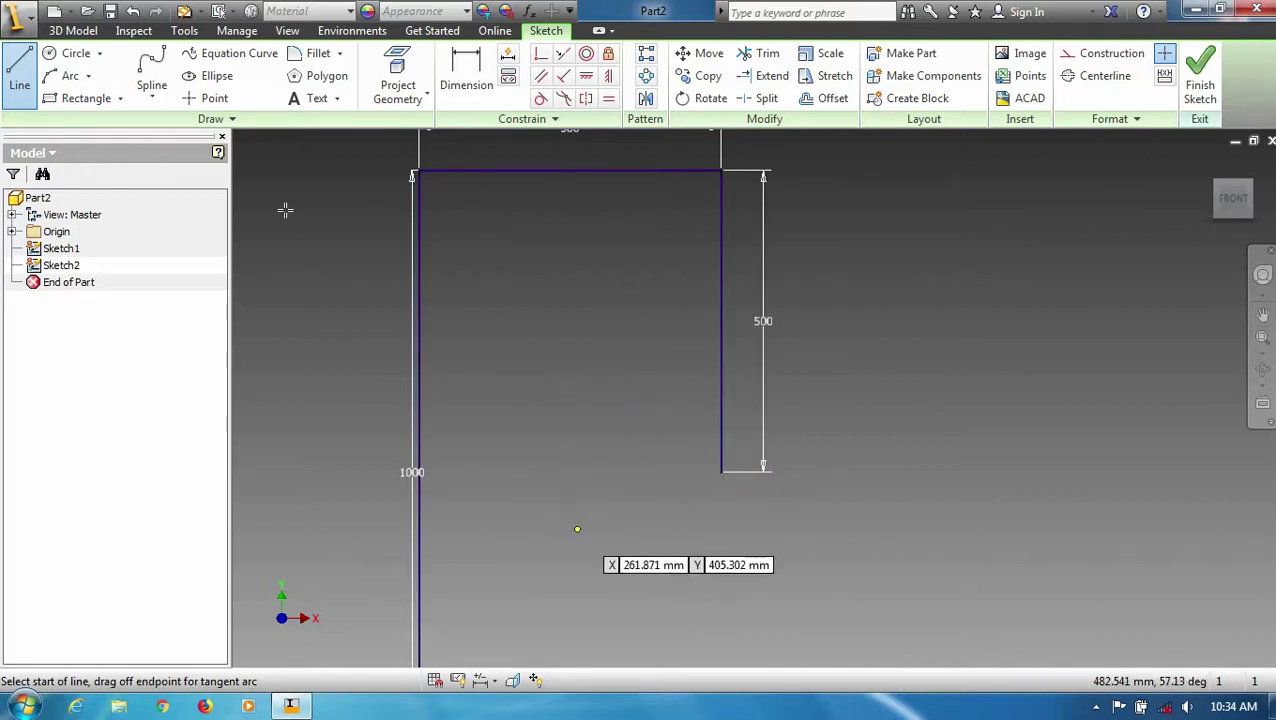
Fillet both upper path corners at 100 mm and finish the sketch.
left_click(313, 57)
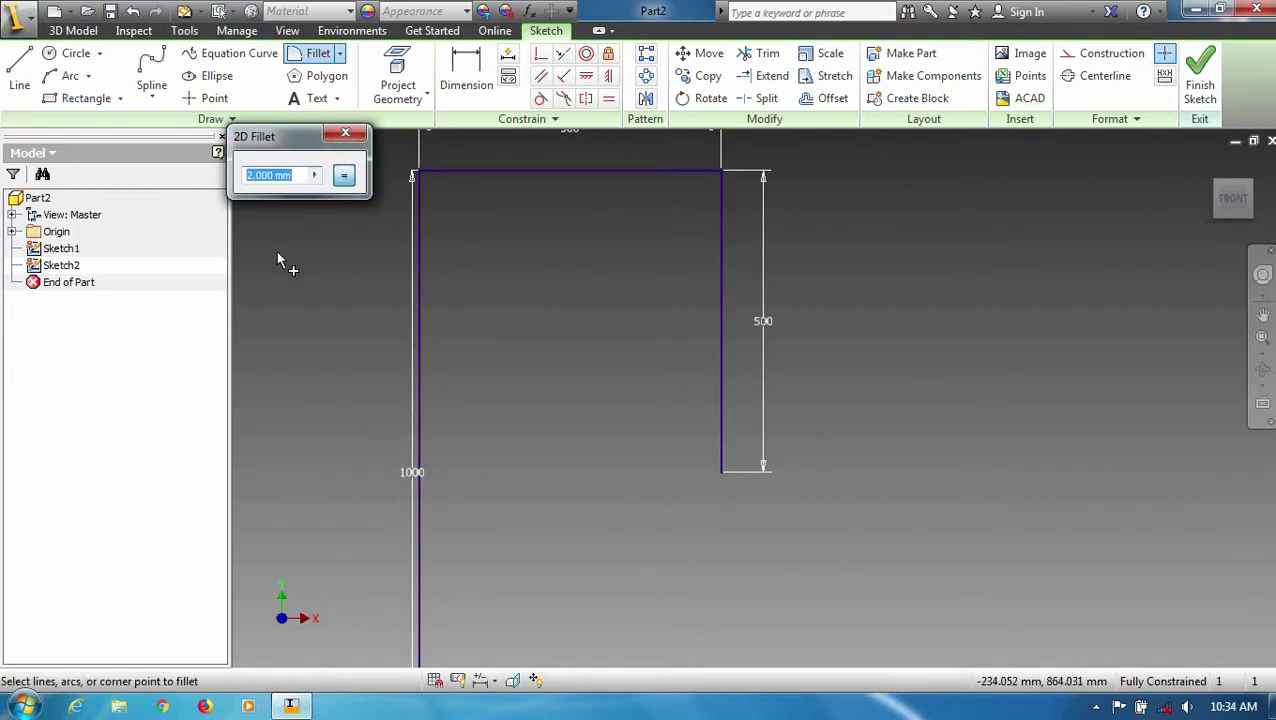
type("100")
left_click(421, 246)
left_click(478, 174)
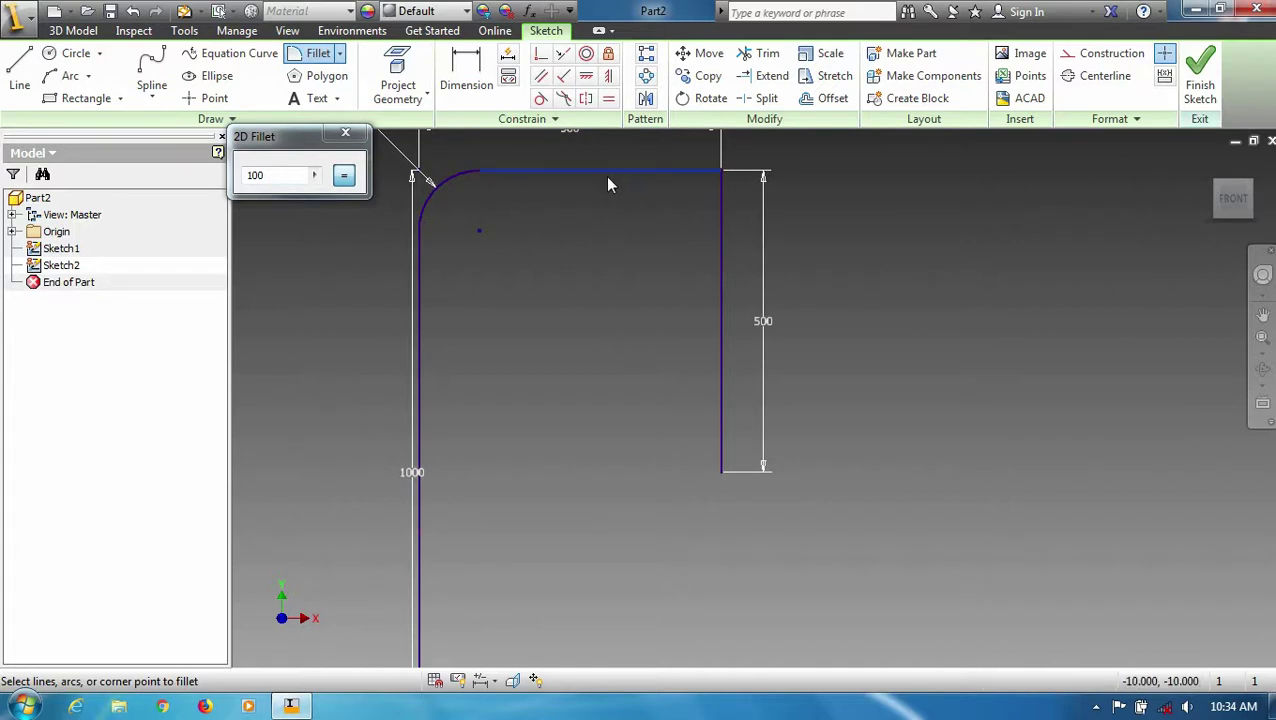
left_click(608, 176)
left_click(721, 250)
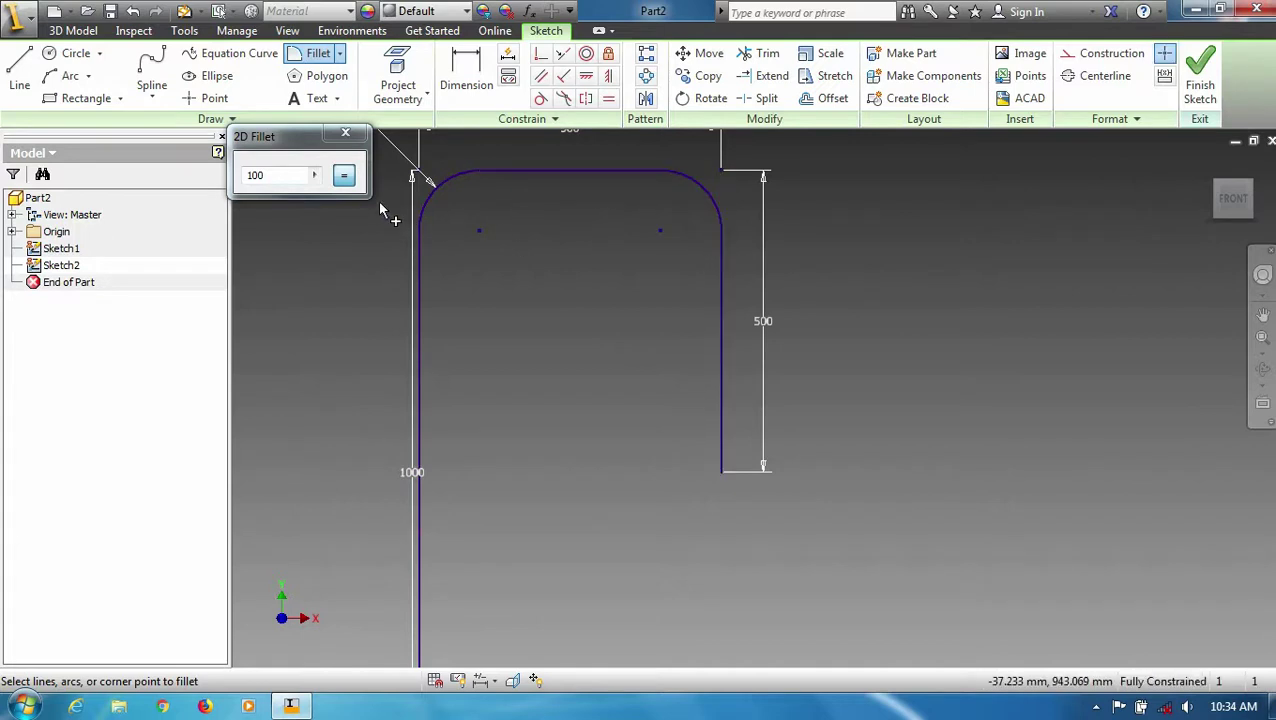
left_click(346, 134)
left_click(1199, 88)
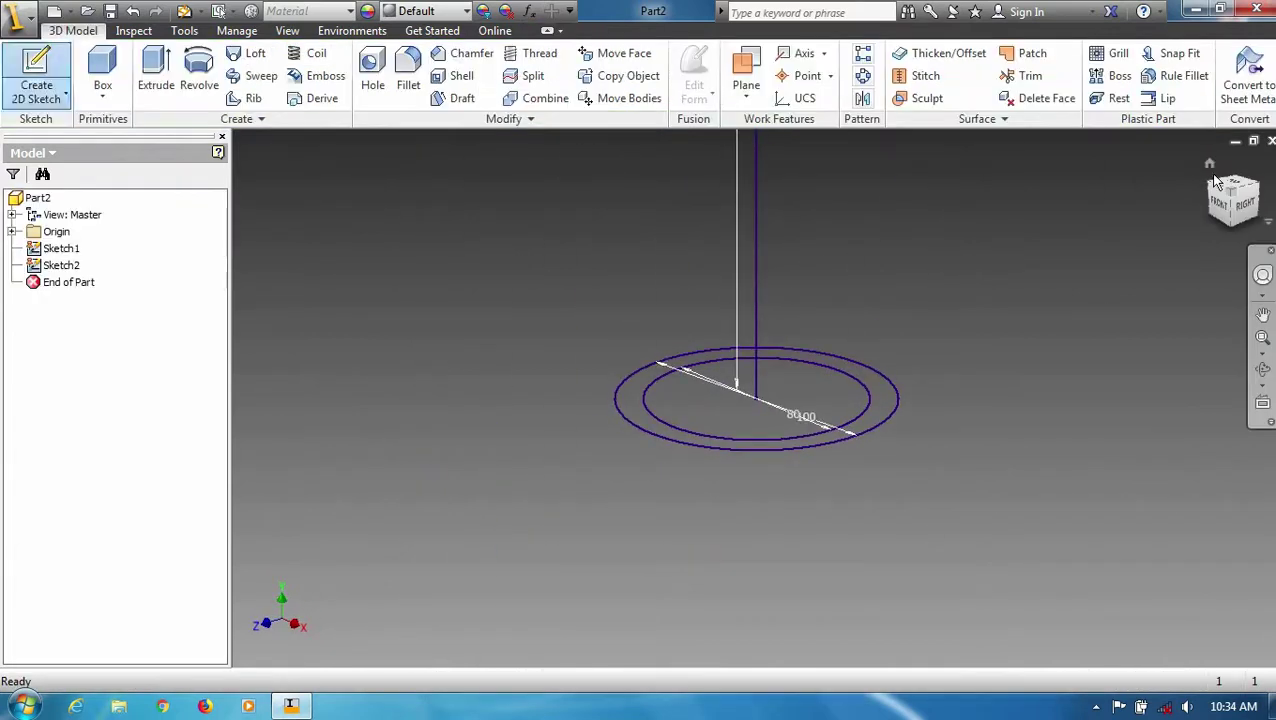
Create a work plane parallel to the YZ plane through the path's open end.
left_click(1209, 163)
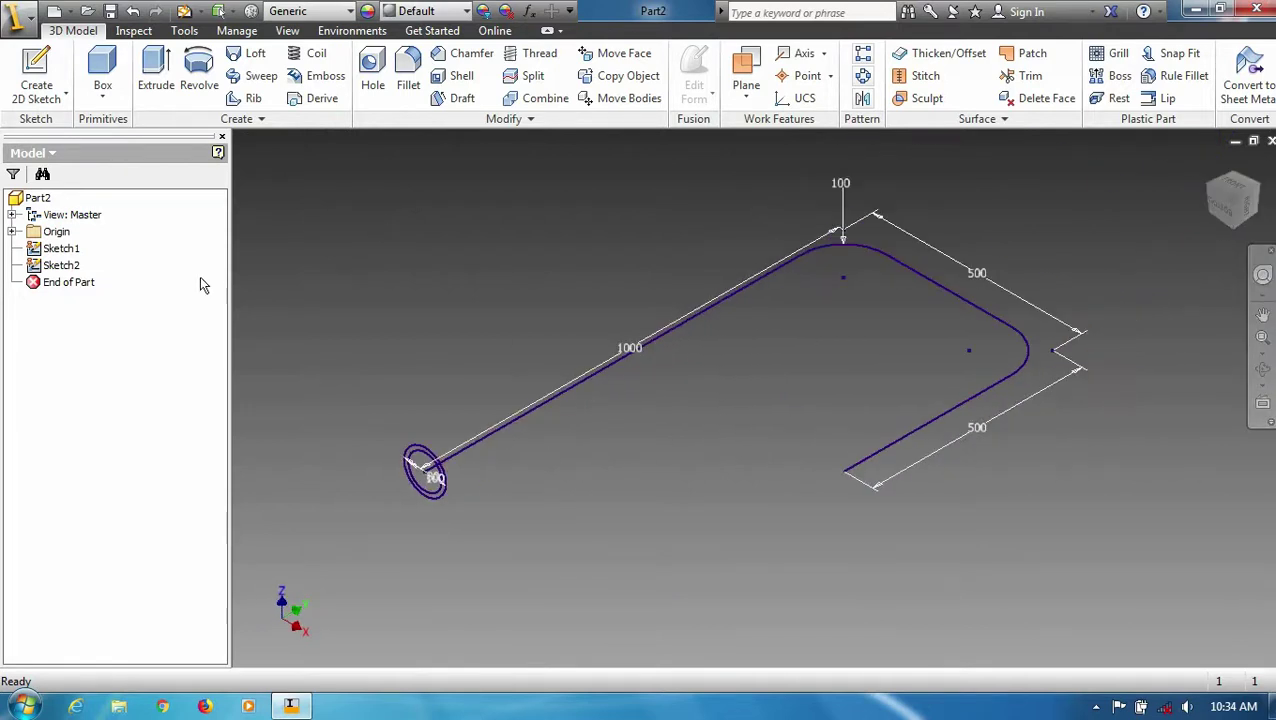
left_click(12, 231)
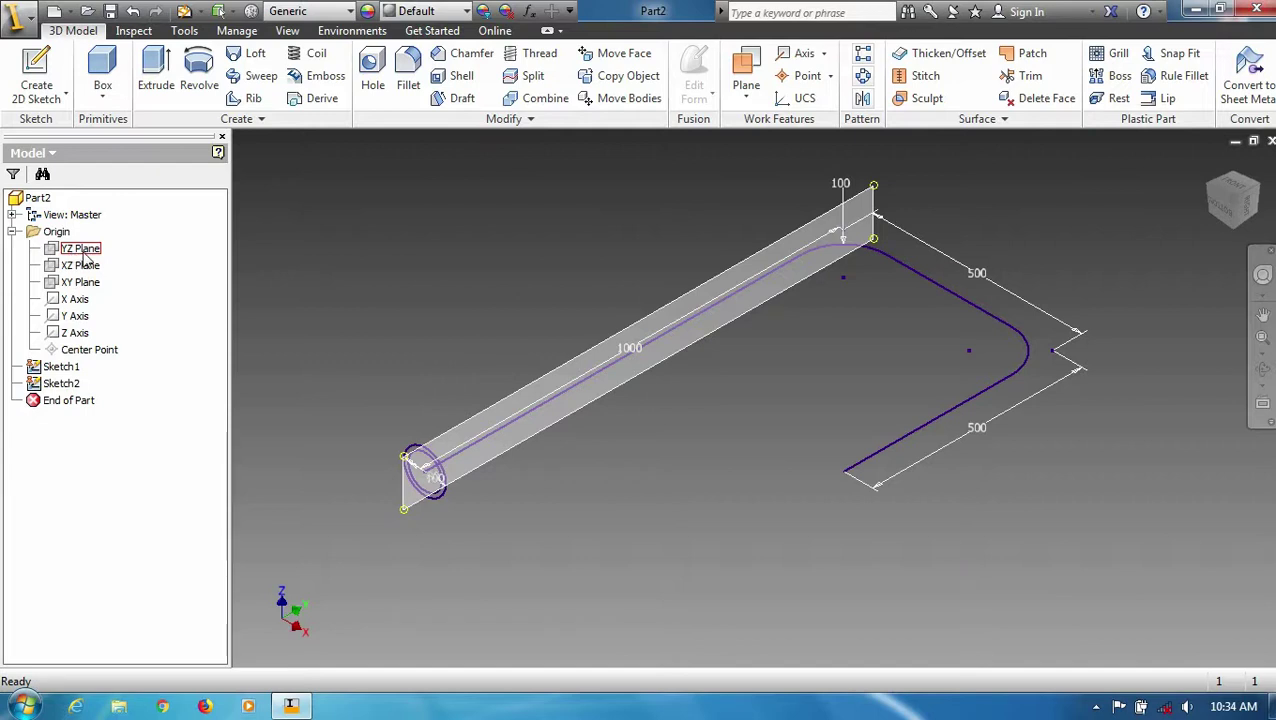
left_click(85, 258)
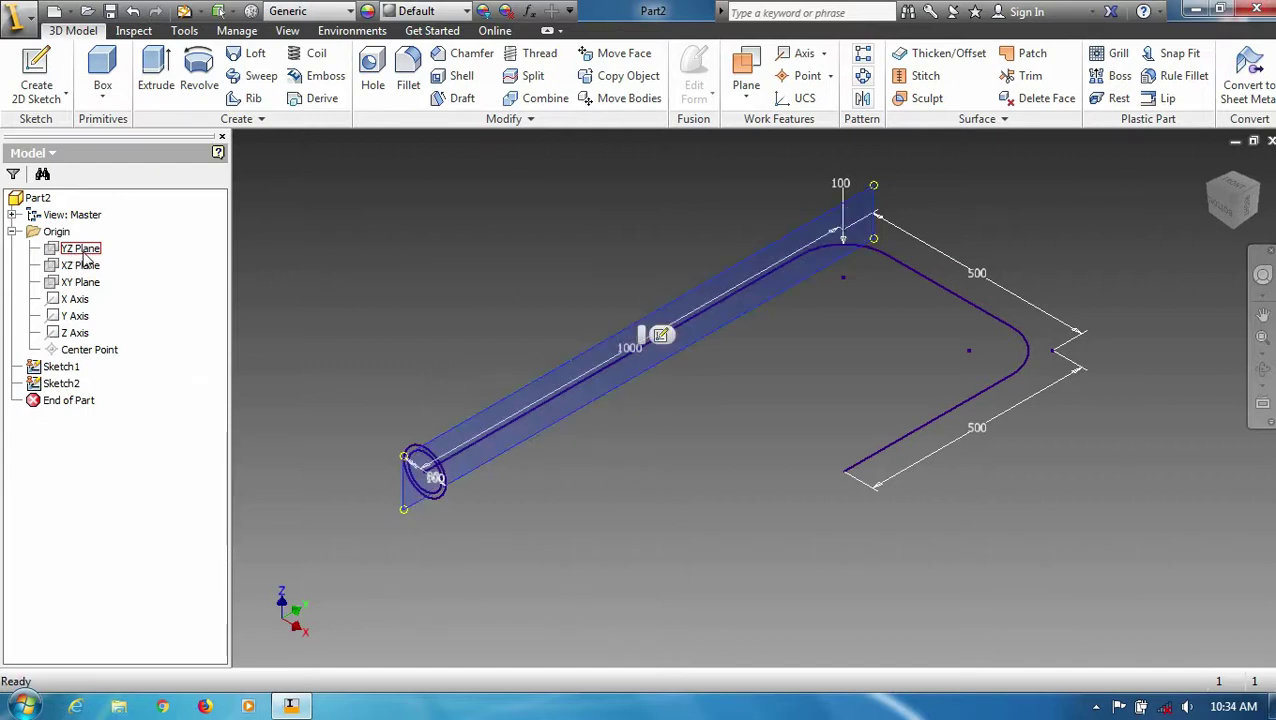
left_click(745, 80)
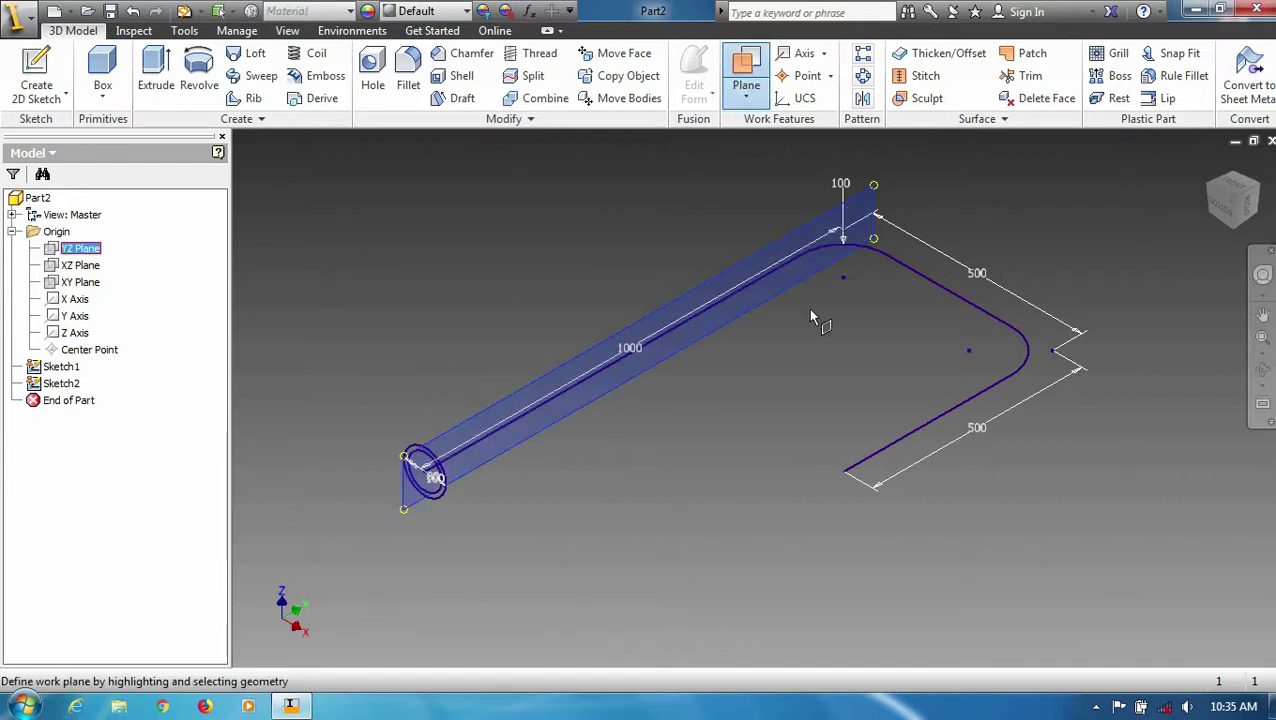
scroll(834, 527, "down", 3)
scroll(847, 452, "down", 2)
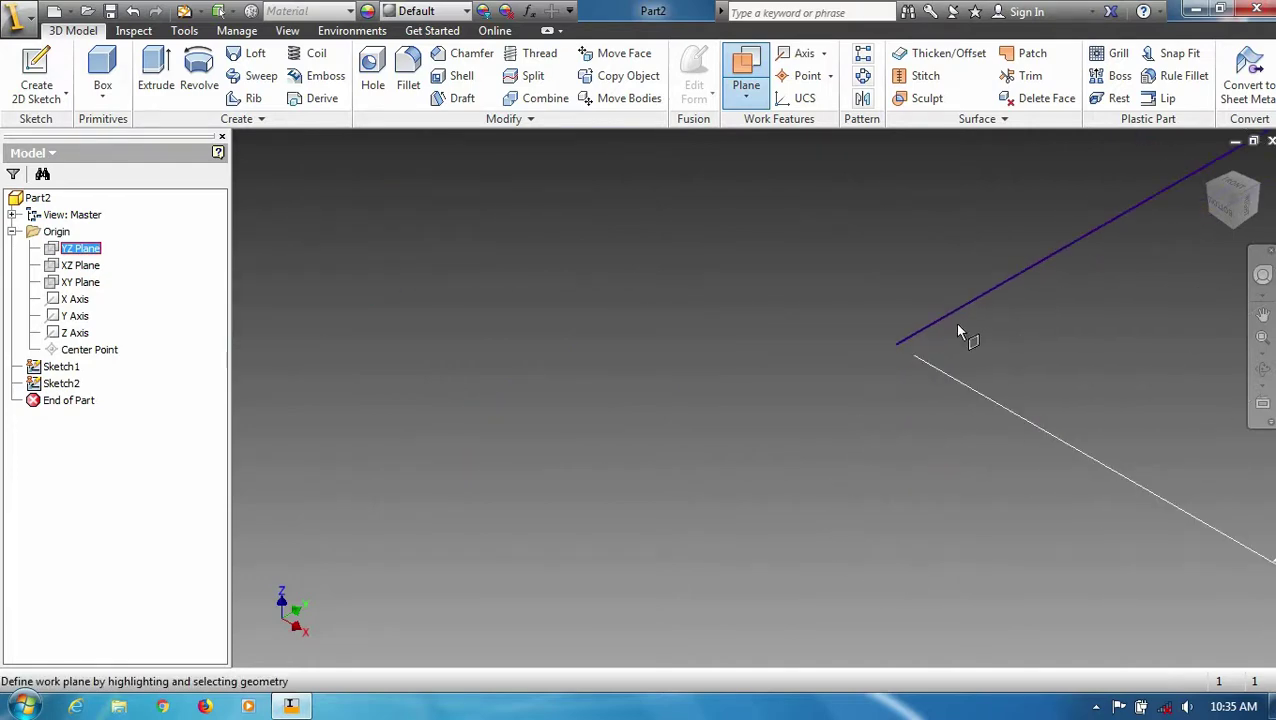
scroll(956, 326, "down", 3)
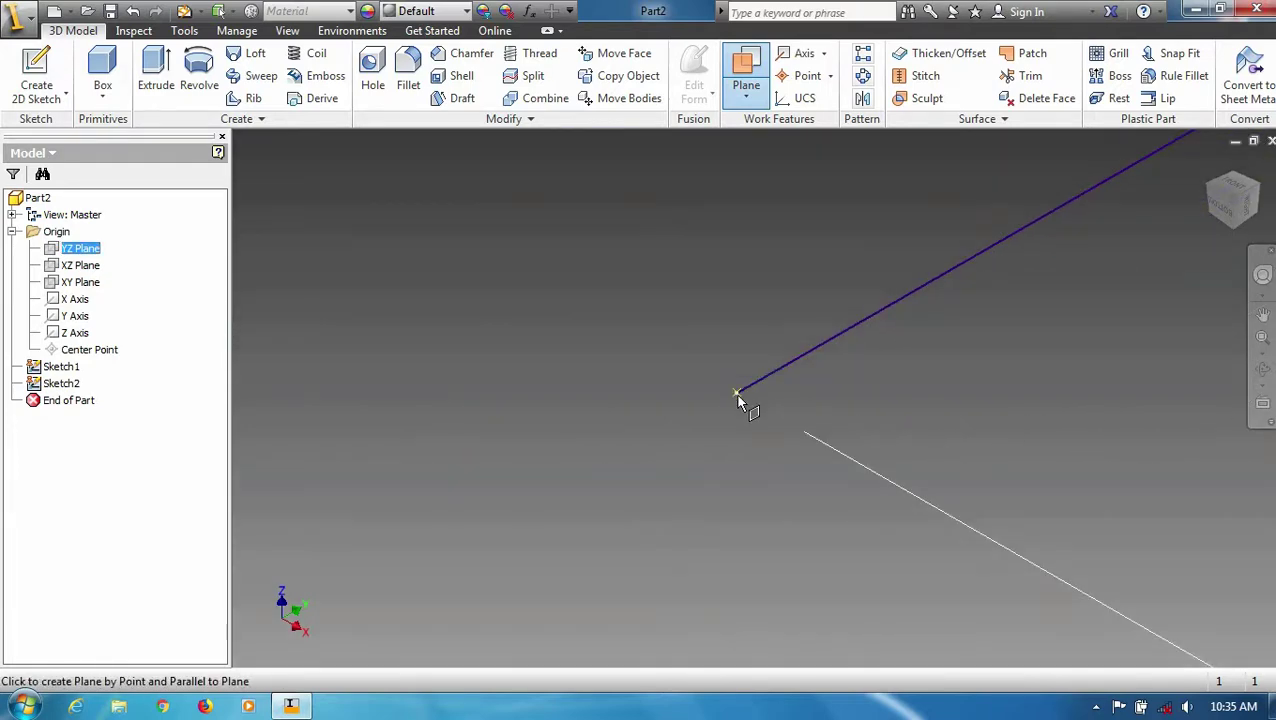
left_click(737, 395)
Start a new sketch on Work Plane1.
scroll(740, 400, "up", 2)
scroll(740, 400, "up", 2)
scroll(740, 401, "up", 3)
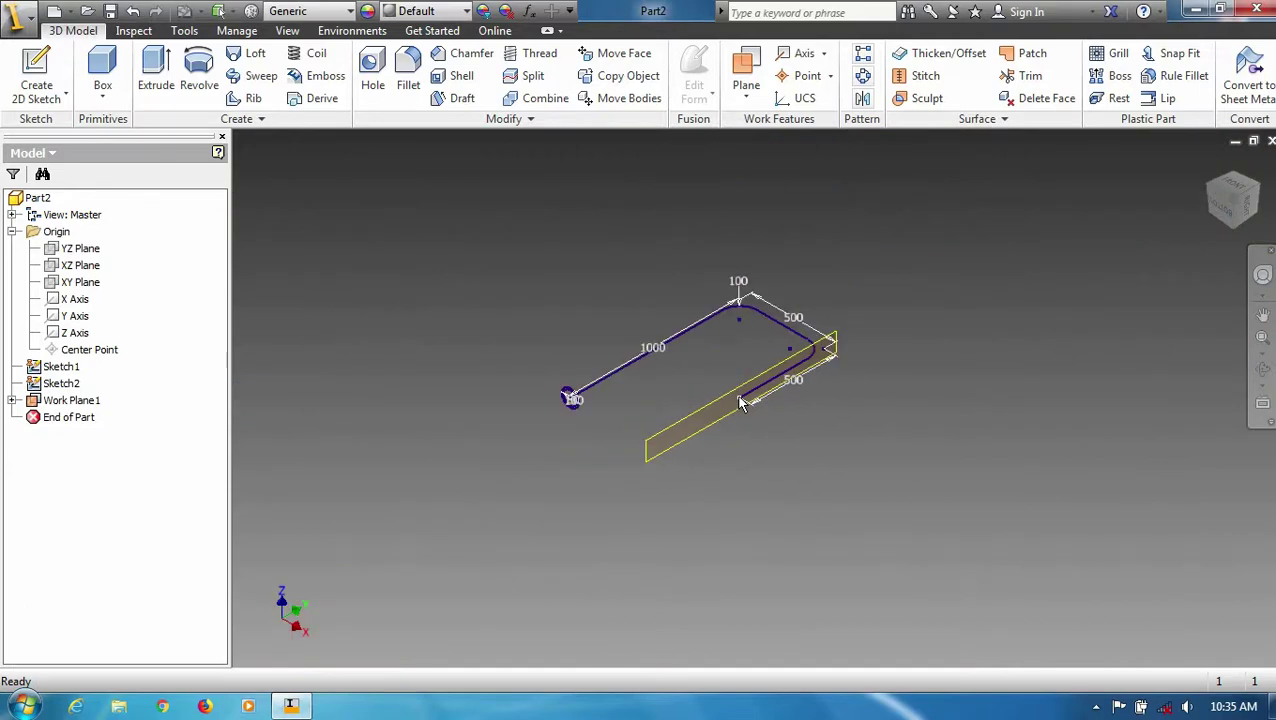
scroll(740, 401, "down", 3)
scroll(735, 401, "up", 4)
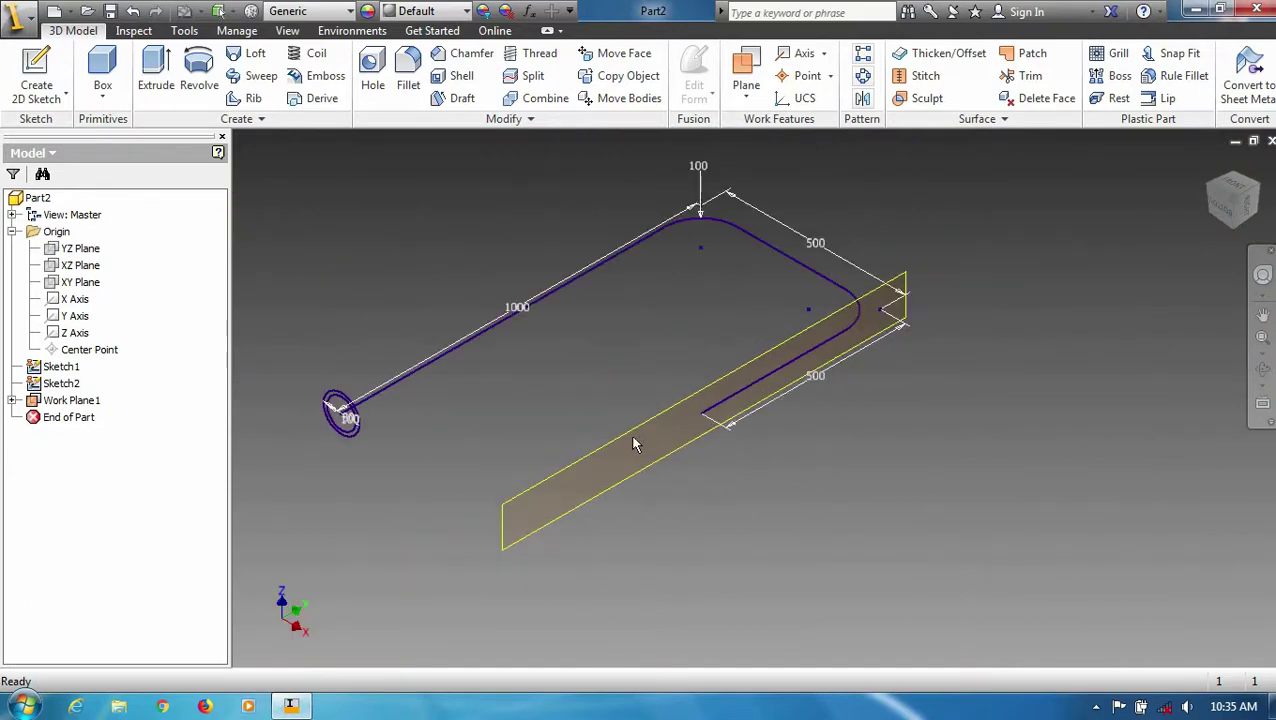
right_click(590, 465)
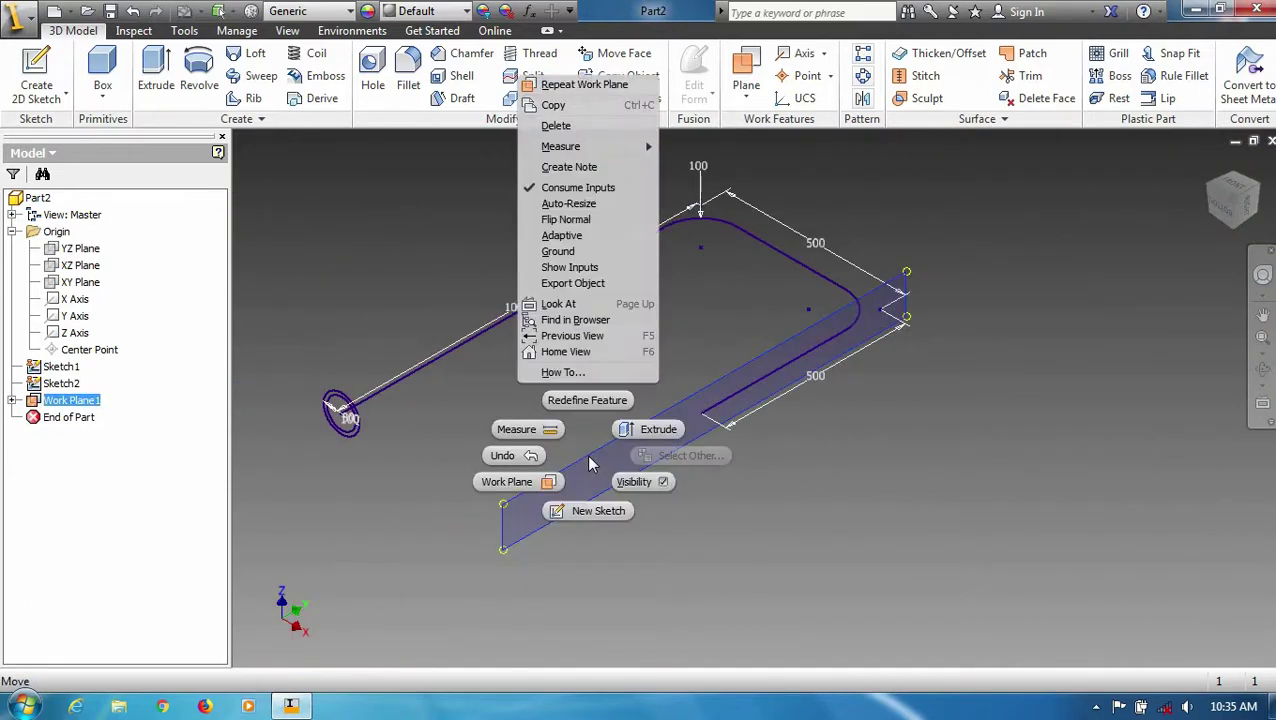
left_click(589, 508)
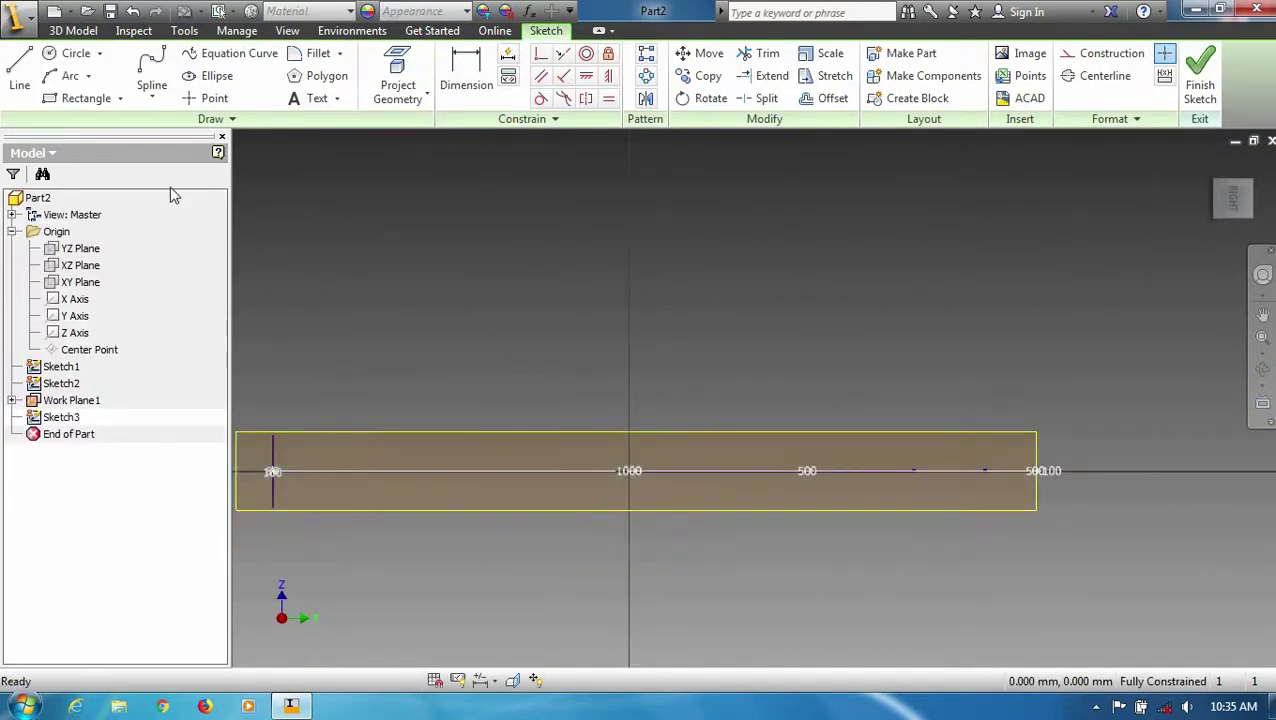
Draw path lines of 500, 500 and 250 mm starting from the sketch origin.
left_click(19, 72)
scroll(1255, 400, "down", 1)
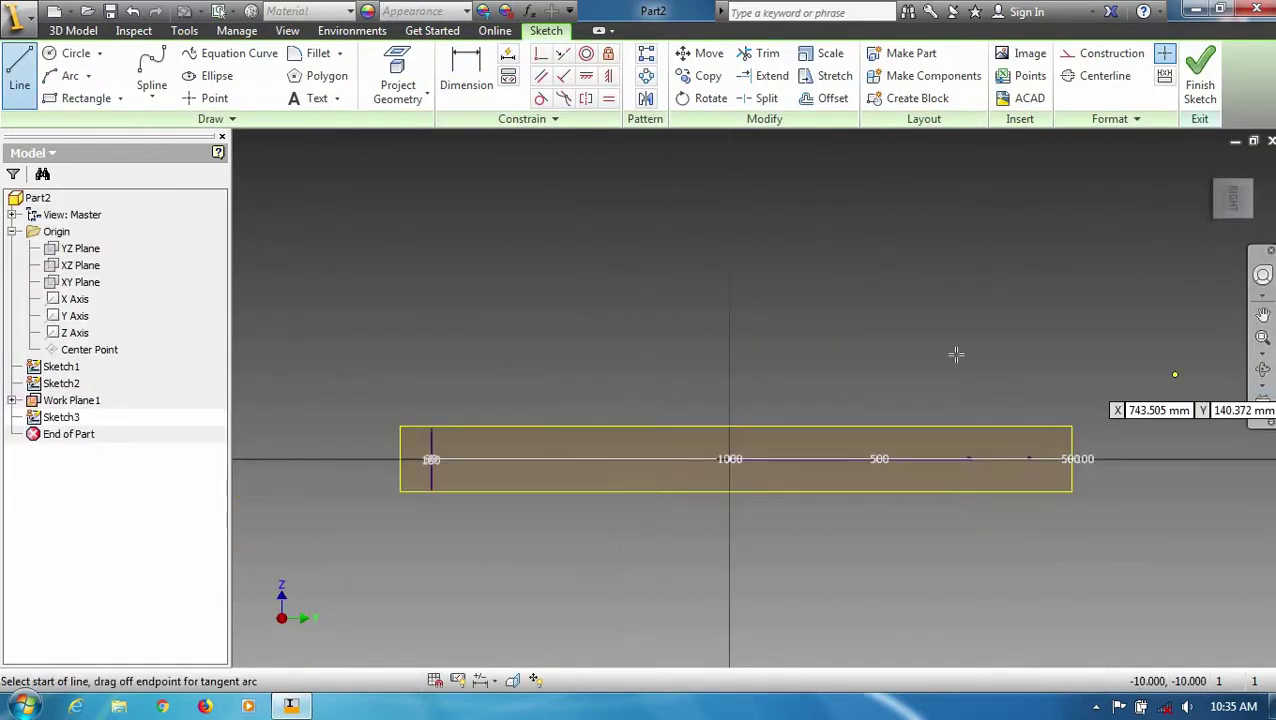
left_click(730, 459)
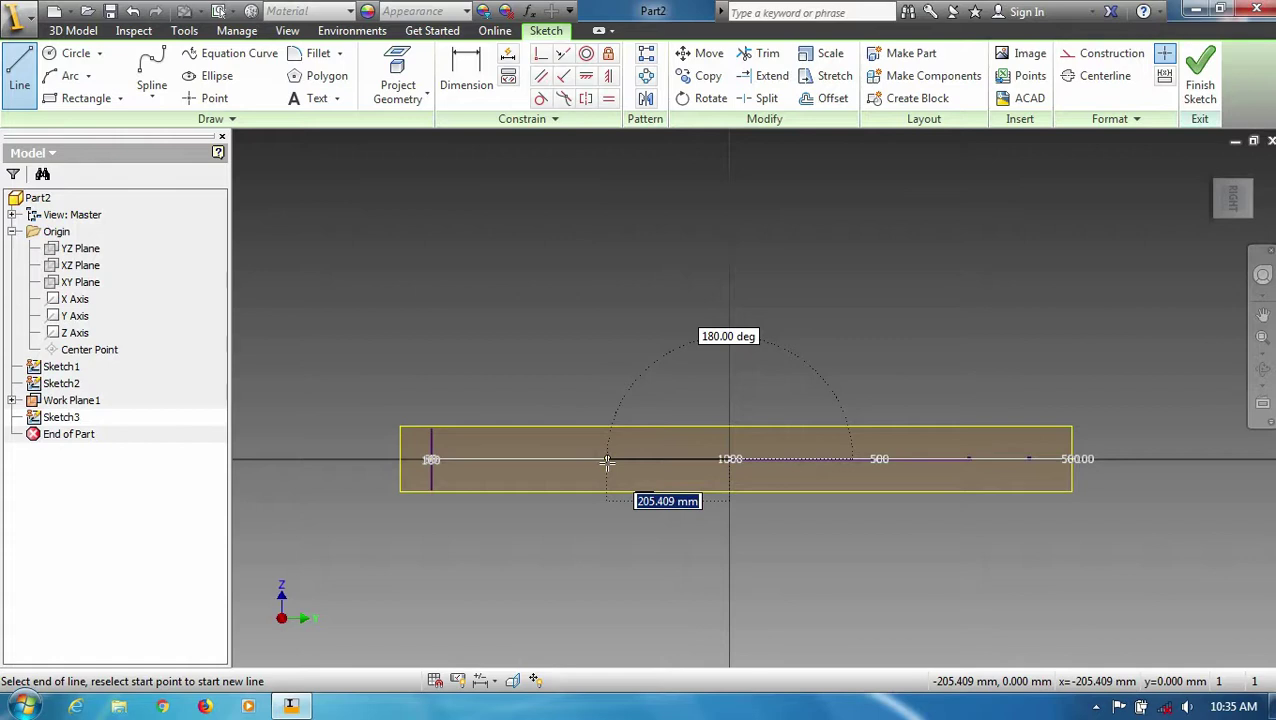
type("500")
key("Return")
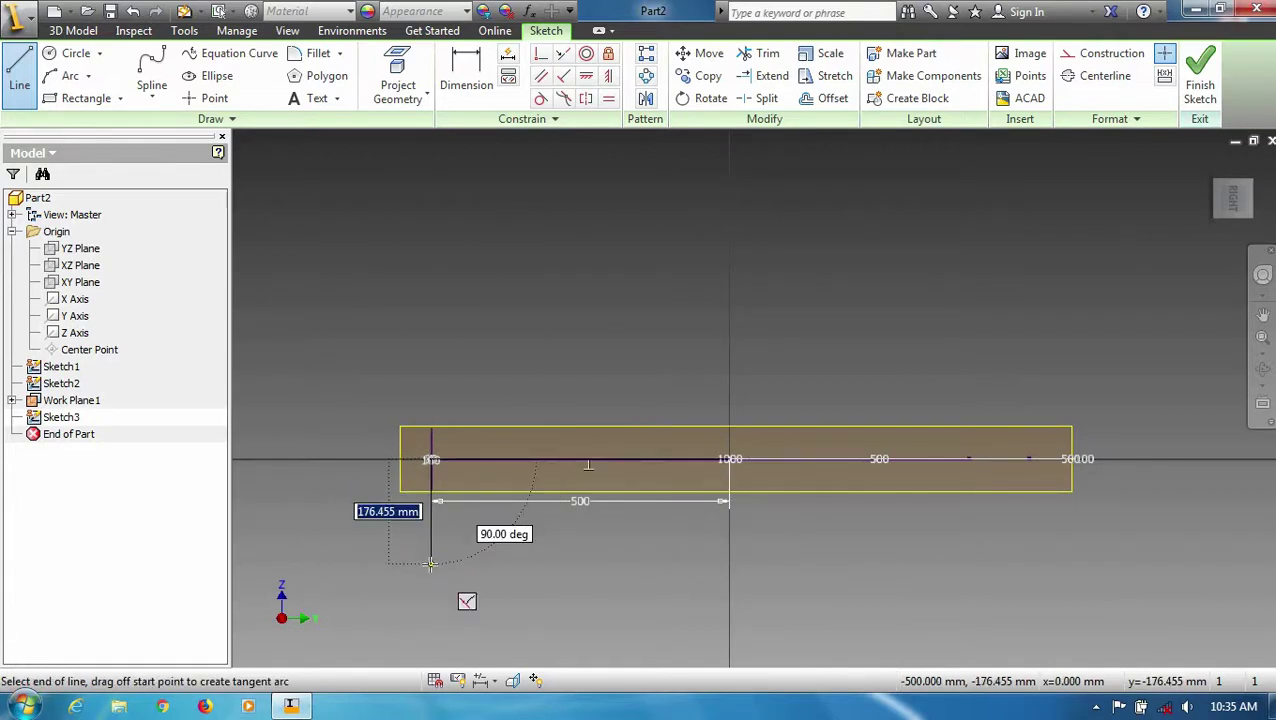
type("500")
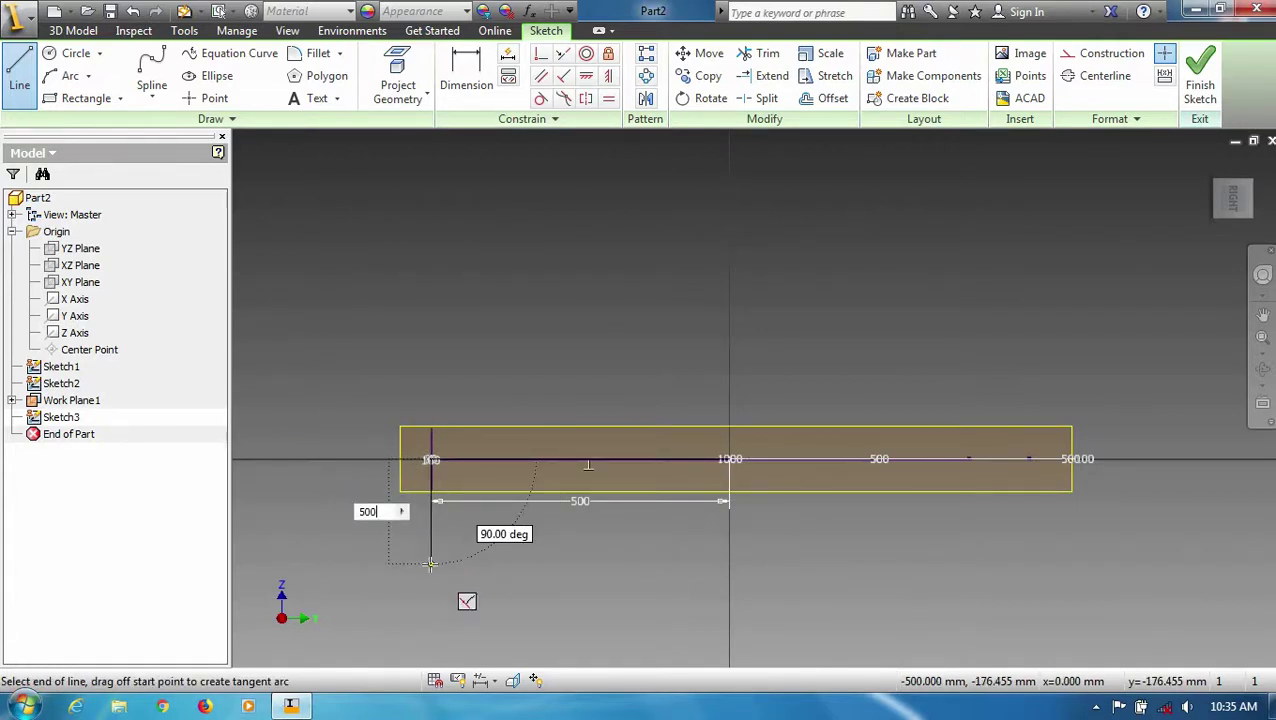
key("Return")
scroll(469, 634, "down", 4)
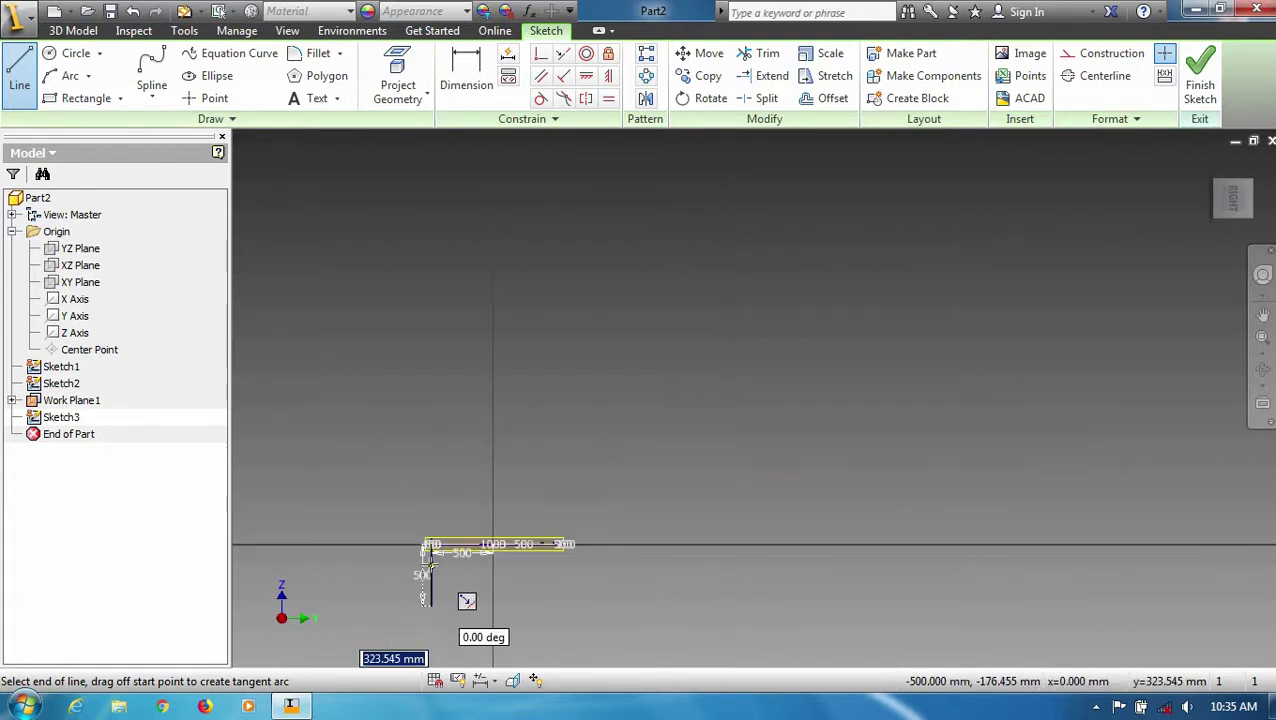
scroll(469, 634, "up", 2)
scroll(469, 634, "up", 3)
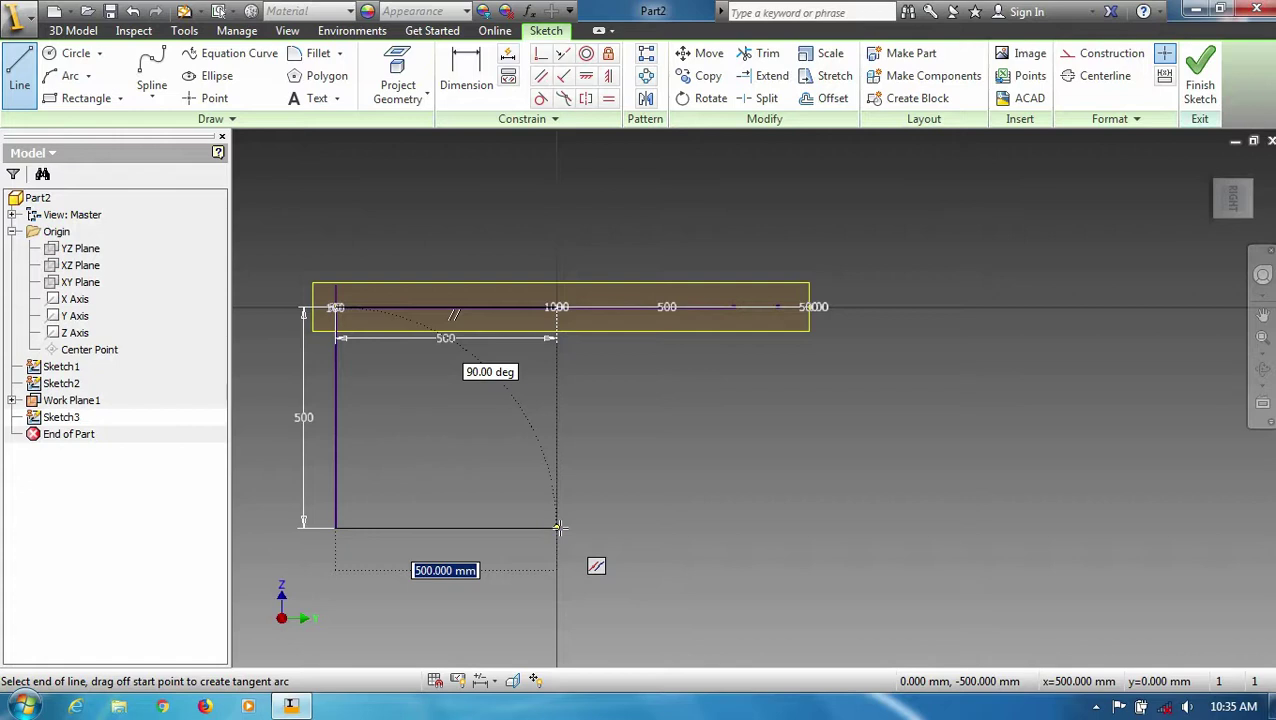
type("250")
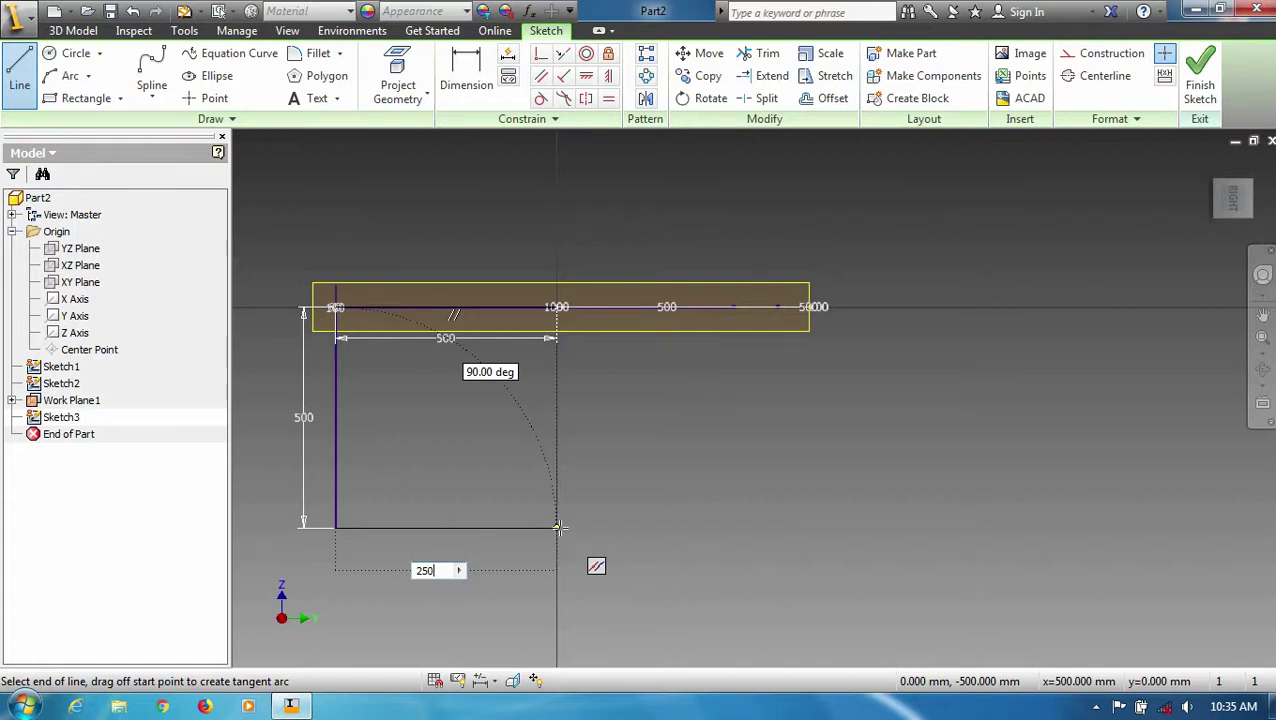
key("Return")
key("Escape")
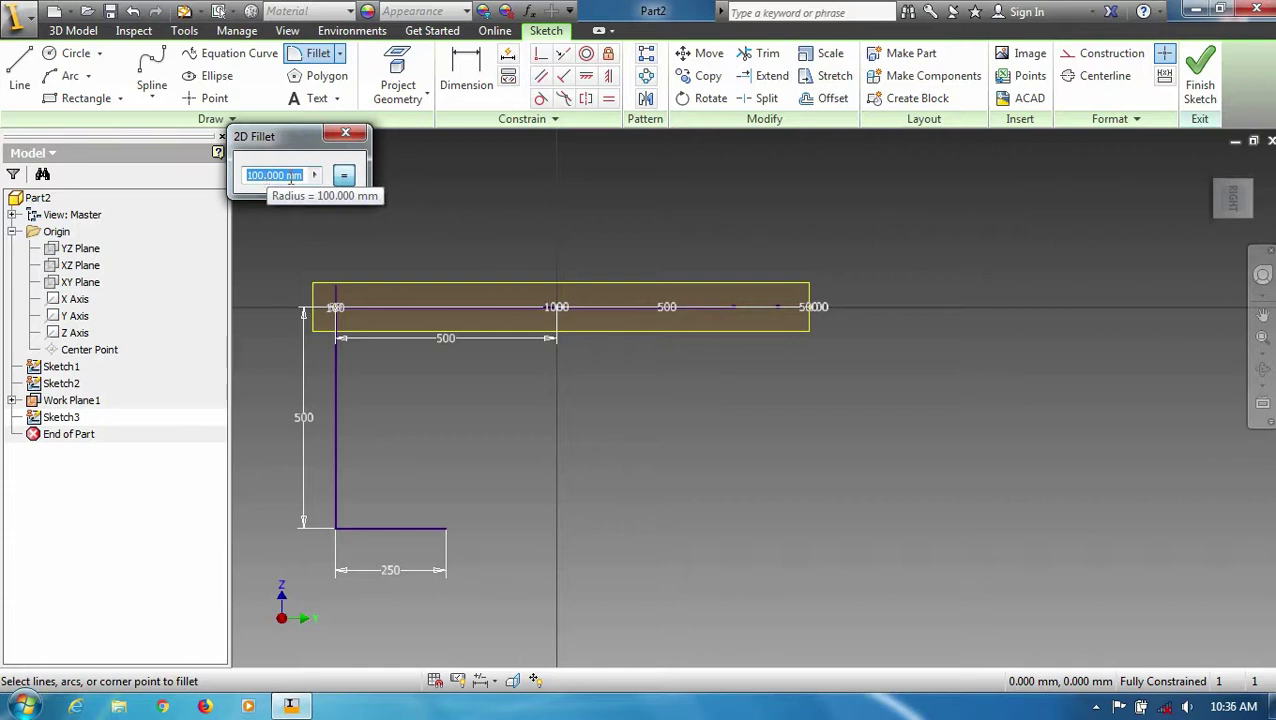
Fillet both new corners at 100 mm, finish the sketch, and select Work Plane1.
scroll(316, 310, "down", 2)
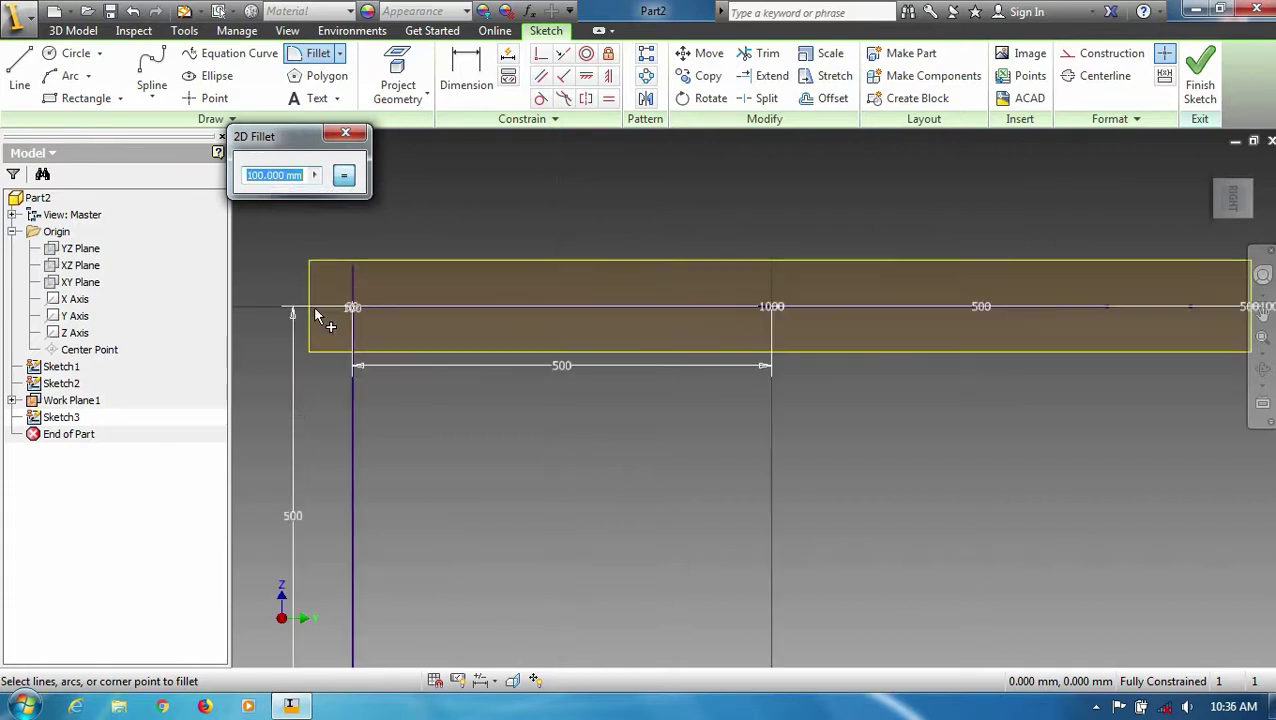
scroll(396, 297, "up", 2)
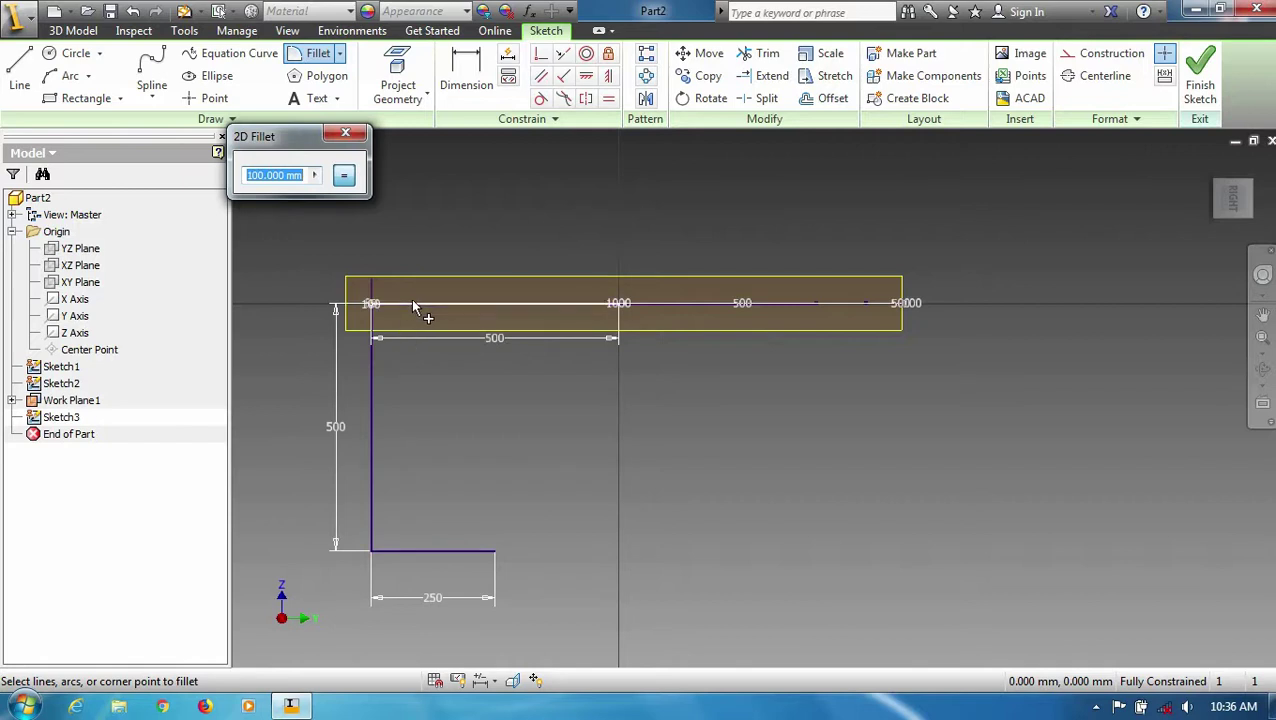
left_click(413, 303)
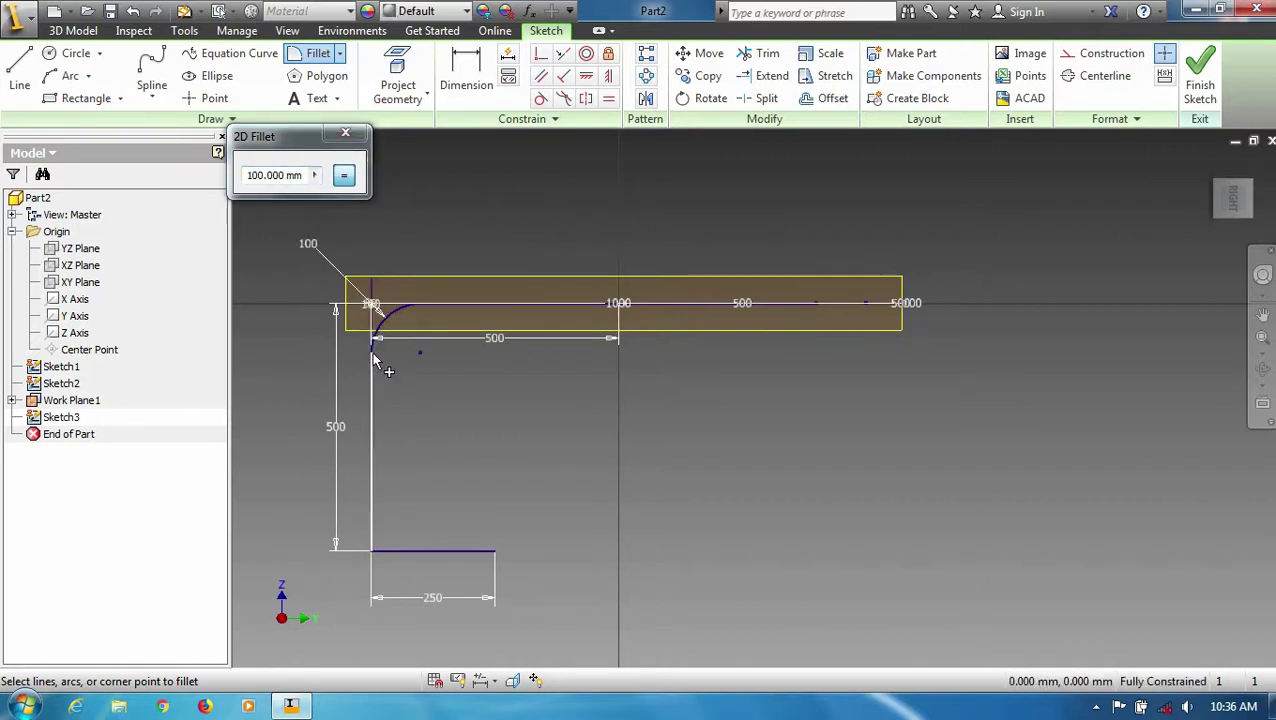
left_click(398, 551)
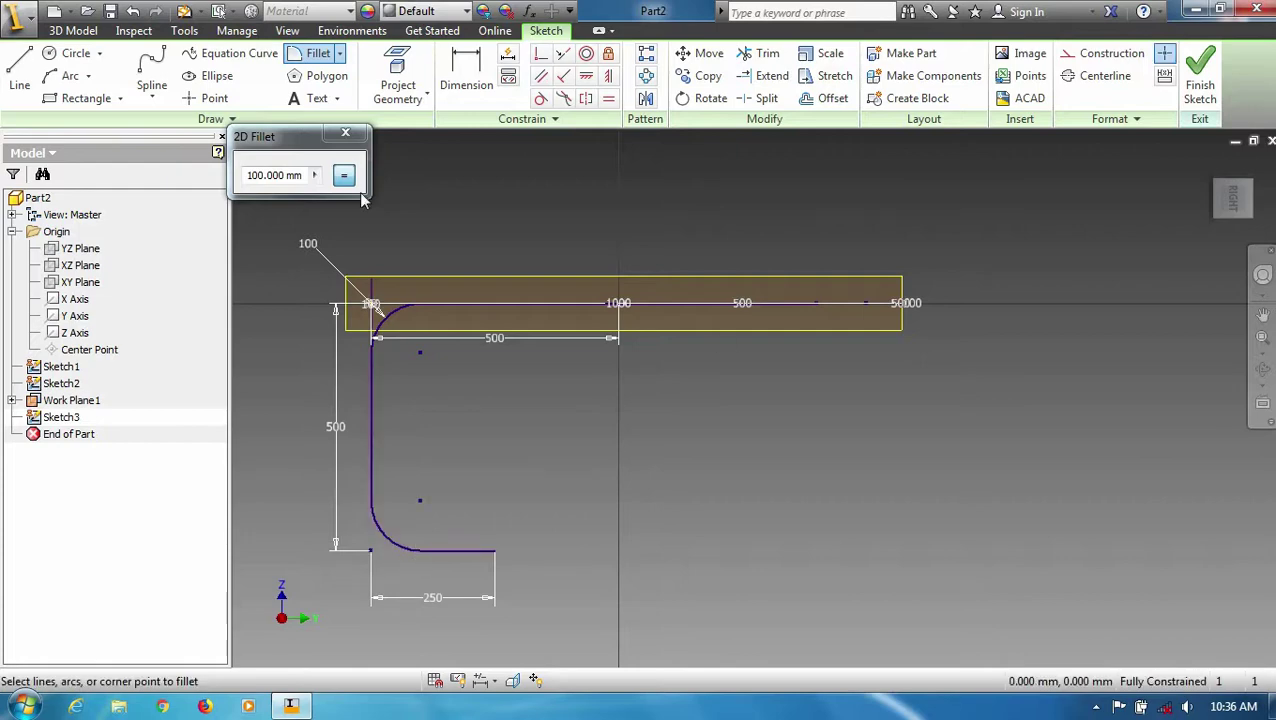
left_click(345, 132)
left_click(1200, 80)
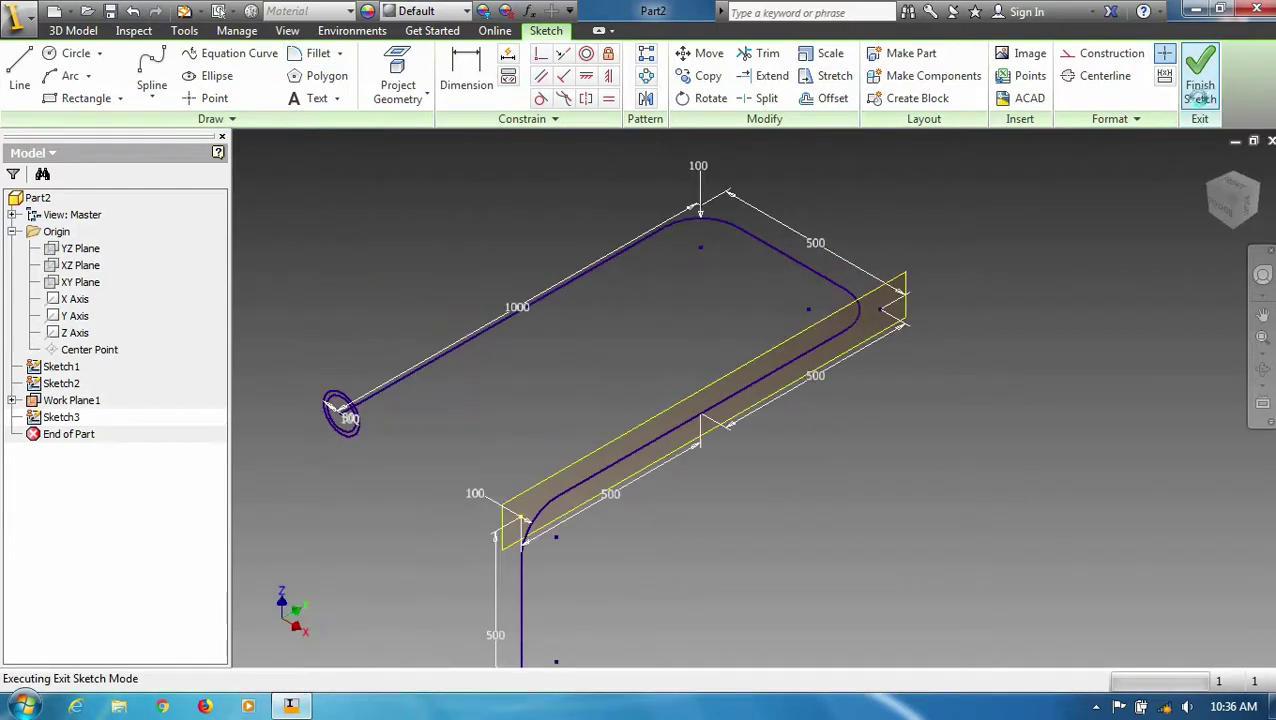
left_click(902, 296)
right_click(900, 290)
Hide Work Plane1 and inspect the YZ, XZ and XY origin planes.
left_click(966, 305)
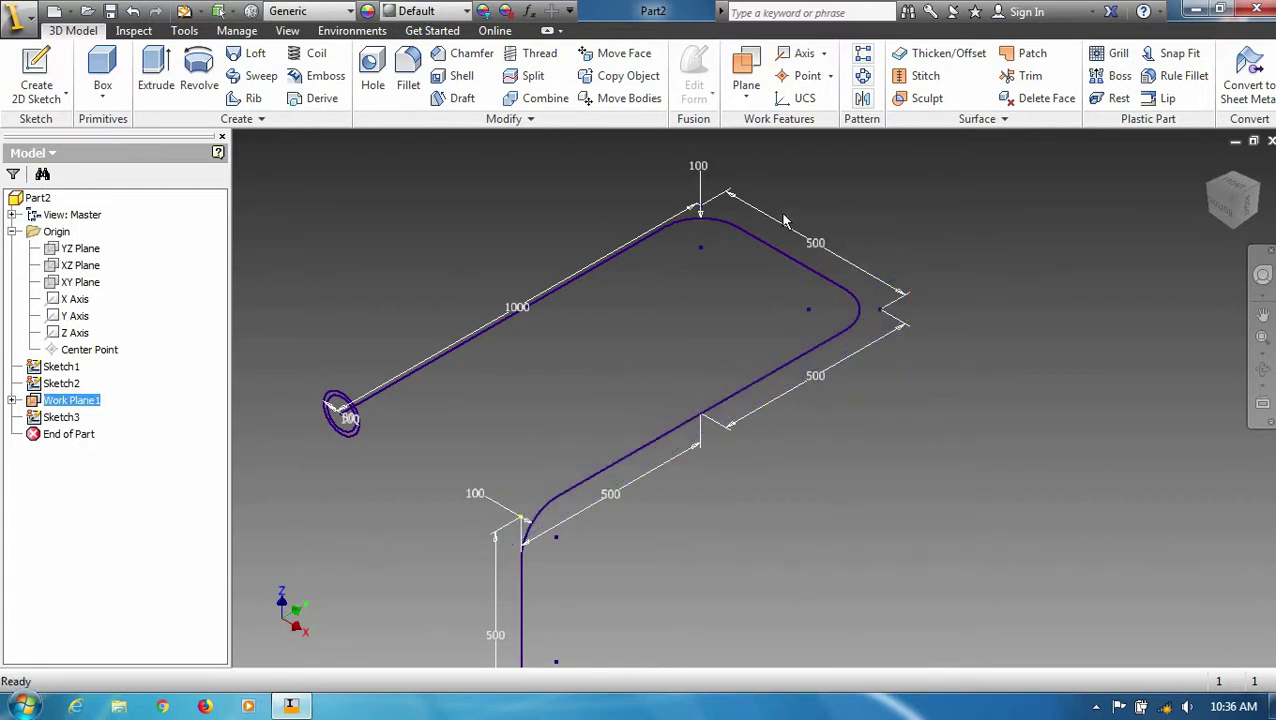
scroll(735, 458, "up", 2)
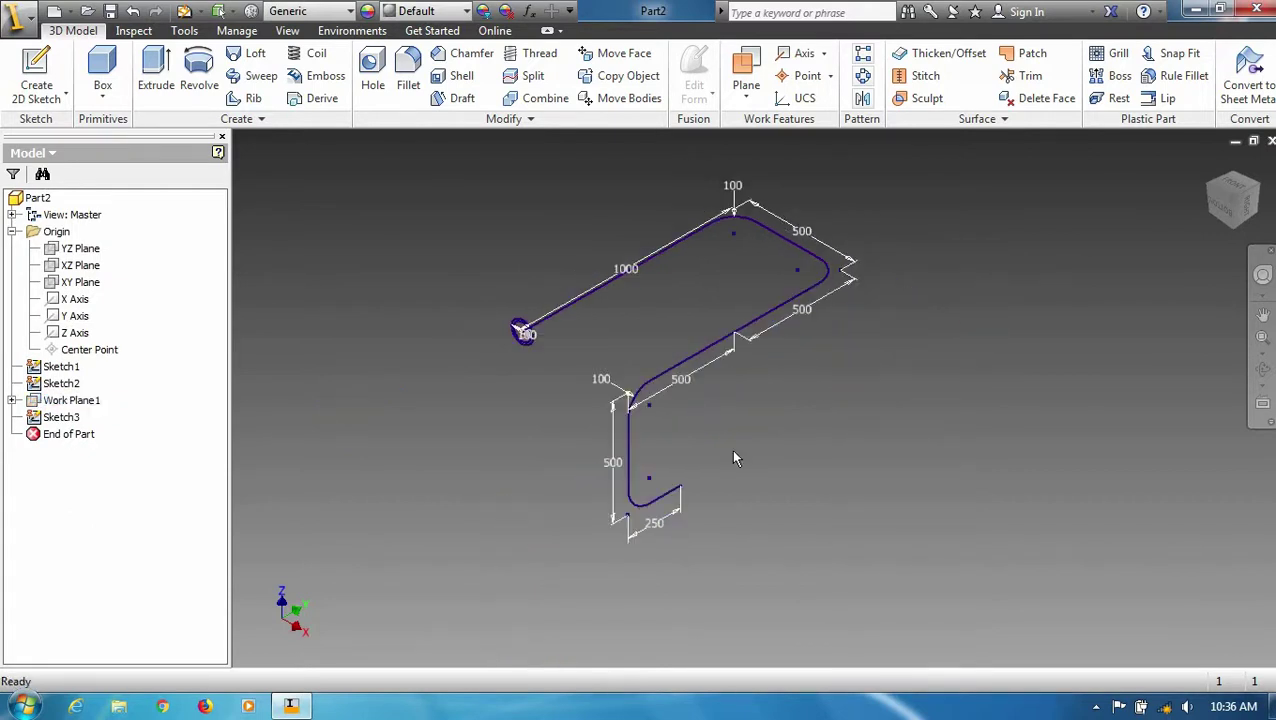
left_click(79, 248)
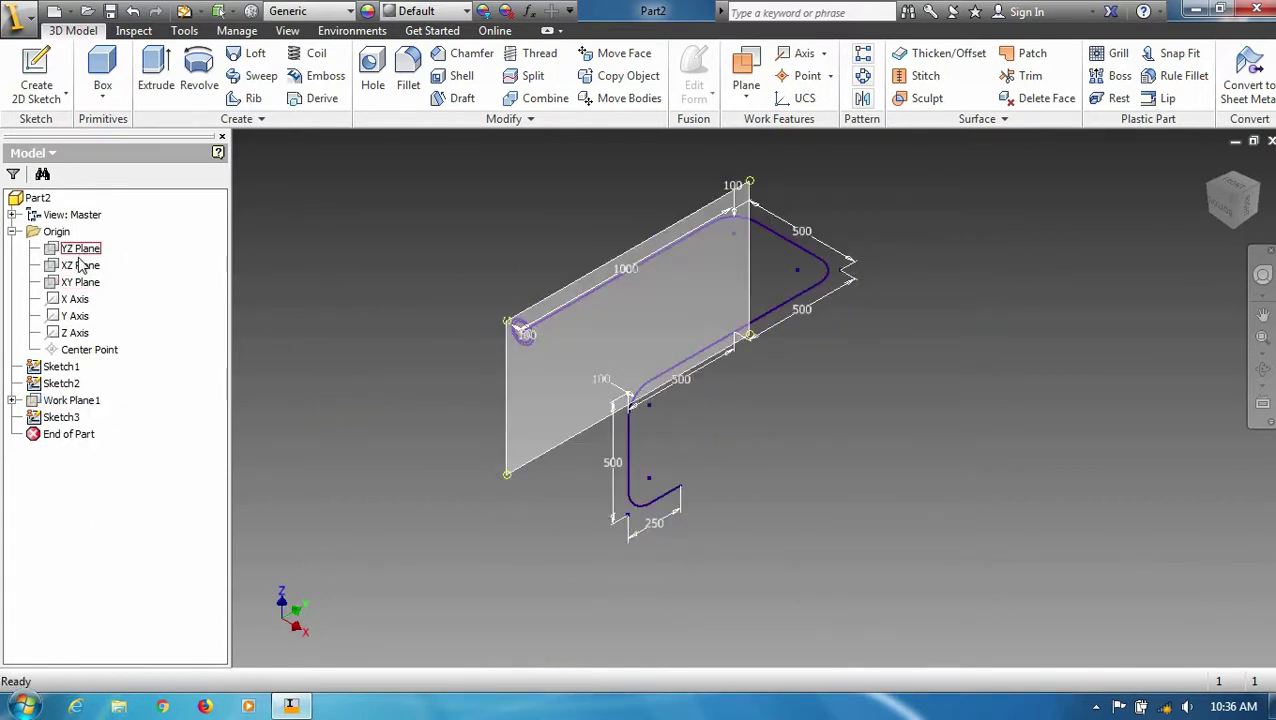
left_click(80, 265)
left_click(82, 282)
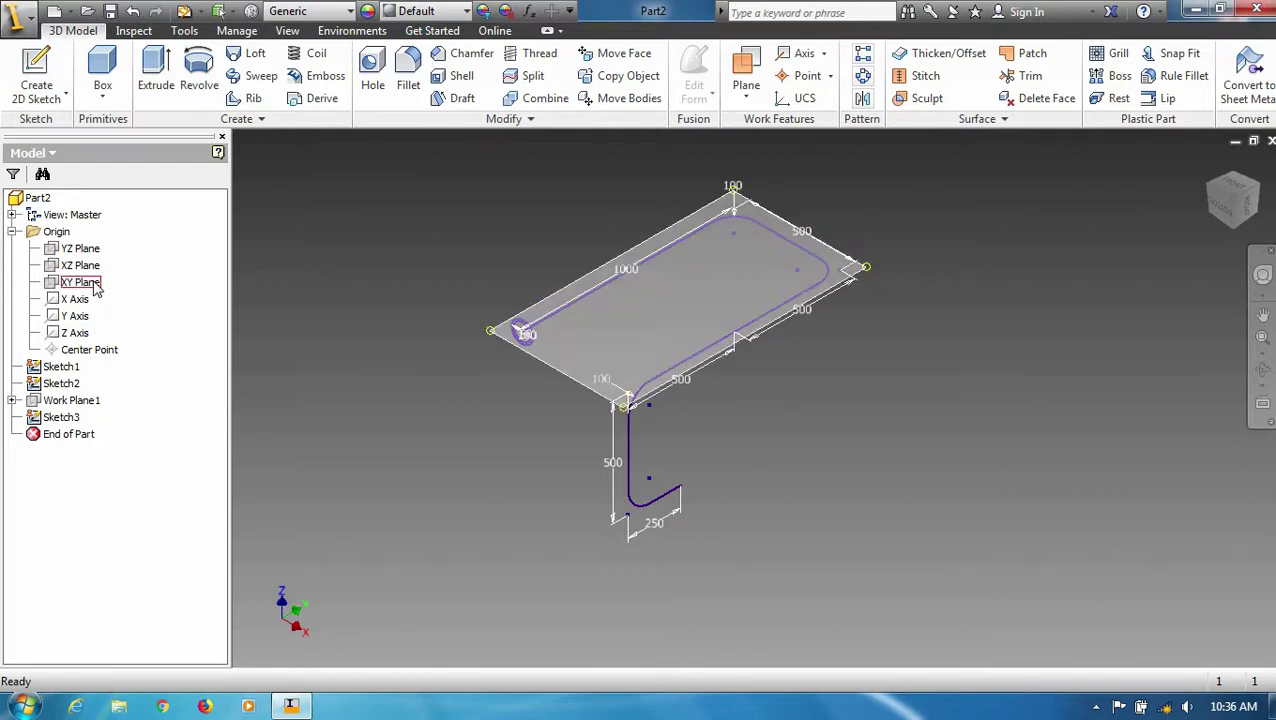
Create Work Plane2 parallel to the XY plane through the end of Sketch3's curve.
left_click(96, 288)
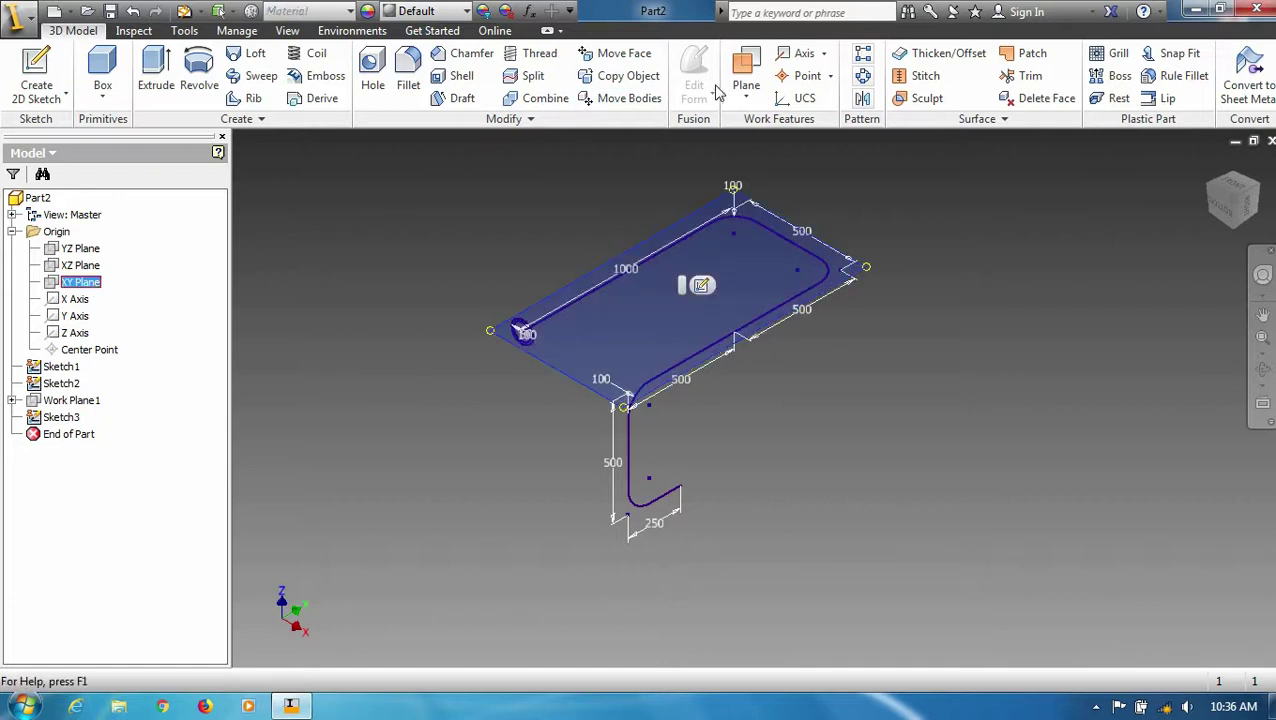
left_click(745, 70)
scroll(668, 462, "down", 3)
scroll(725, 587, "down", 2)
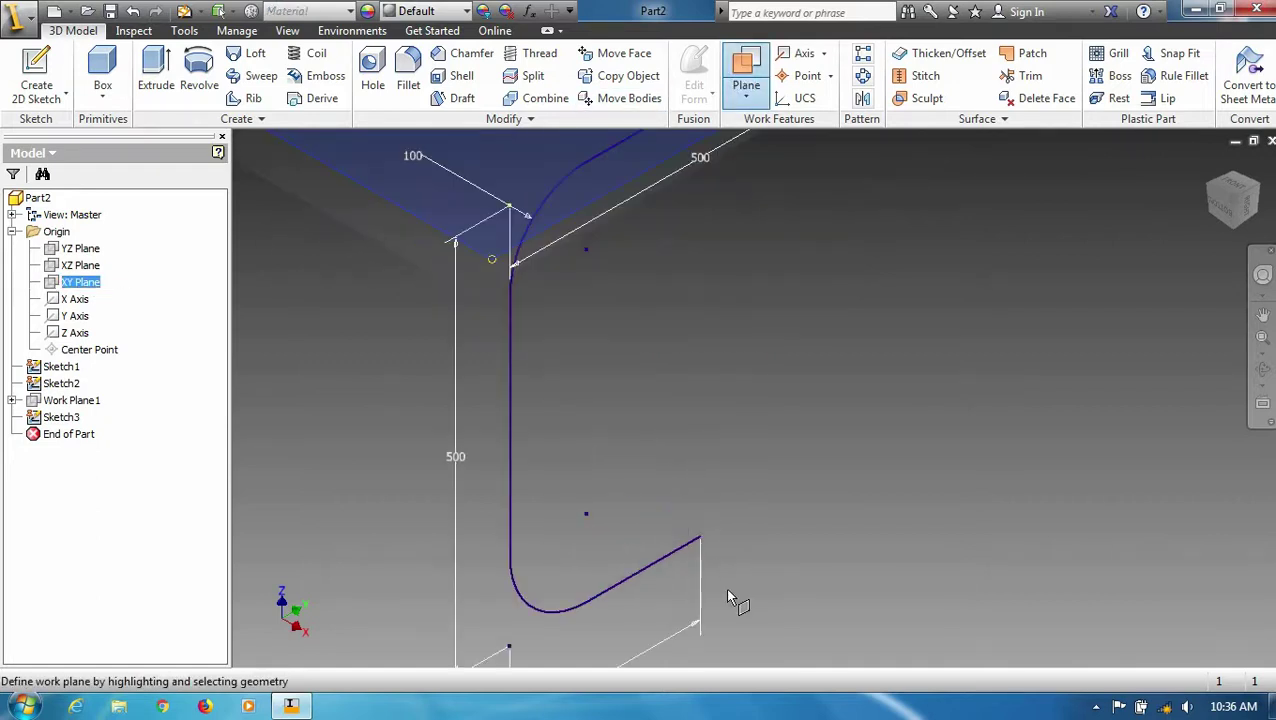
scroll(689, 550, "down", 2)
scroll(690, 556, "down", 2)
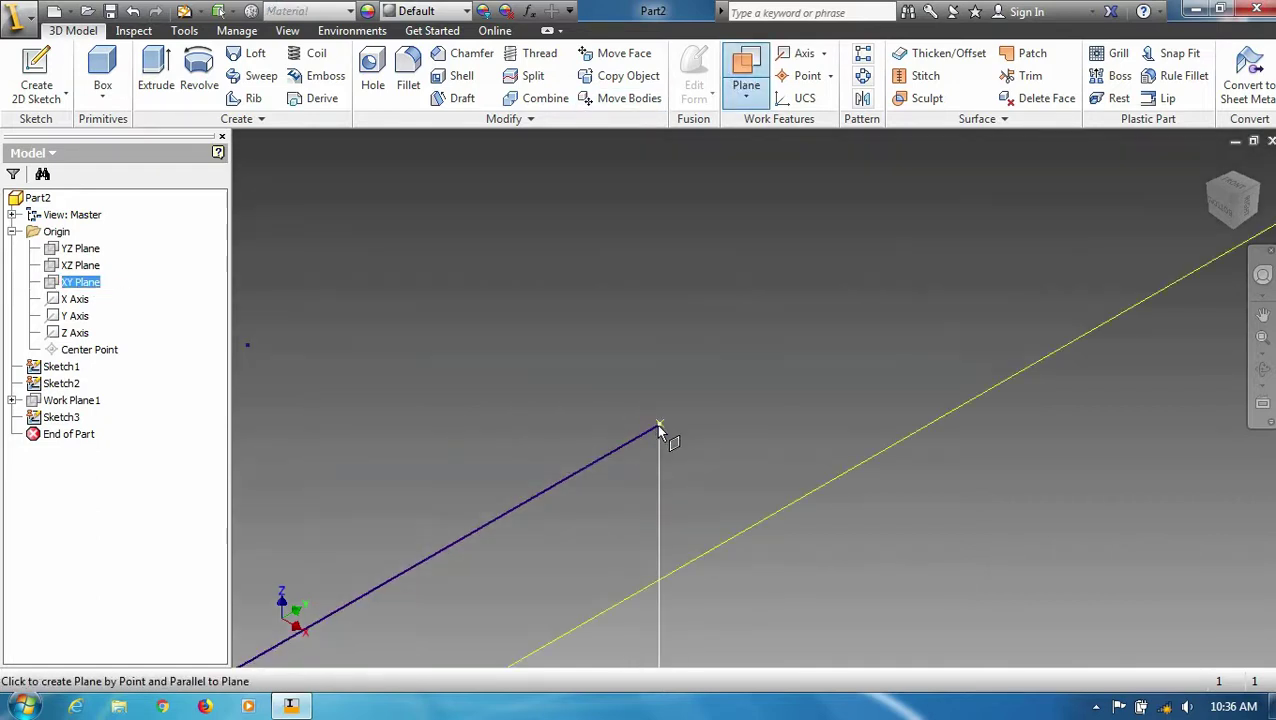
left_click(658, 426)
scroll(657, 425, "up", 5)
scroll(630, 445, "up", 2)
scroll(697, 378, "down", 3)
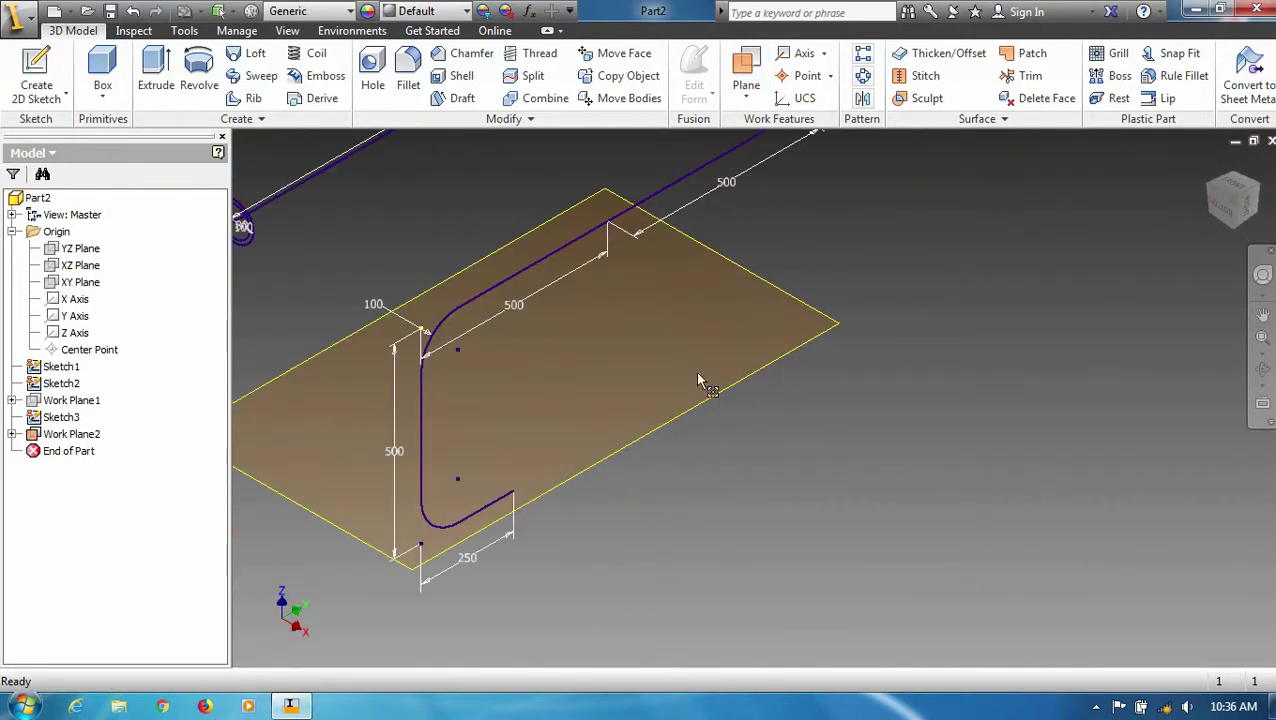
left_click(36, 75)
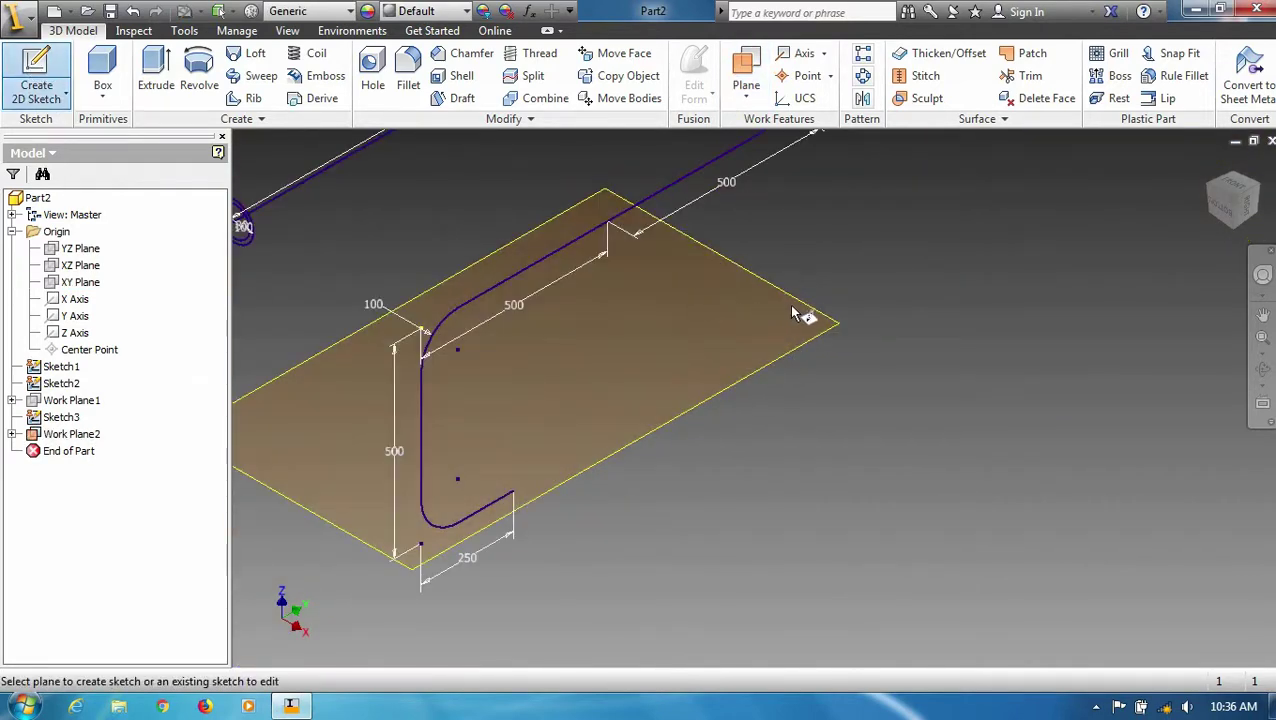
On Work Plane2, draw a 250 mm vertical line and a 125 mm horizontal line.
left_click(818, 322)
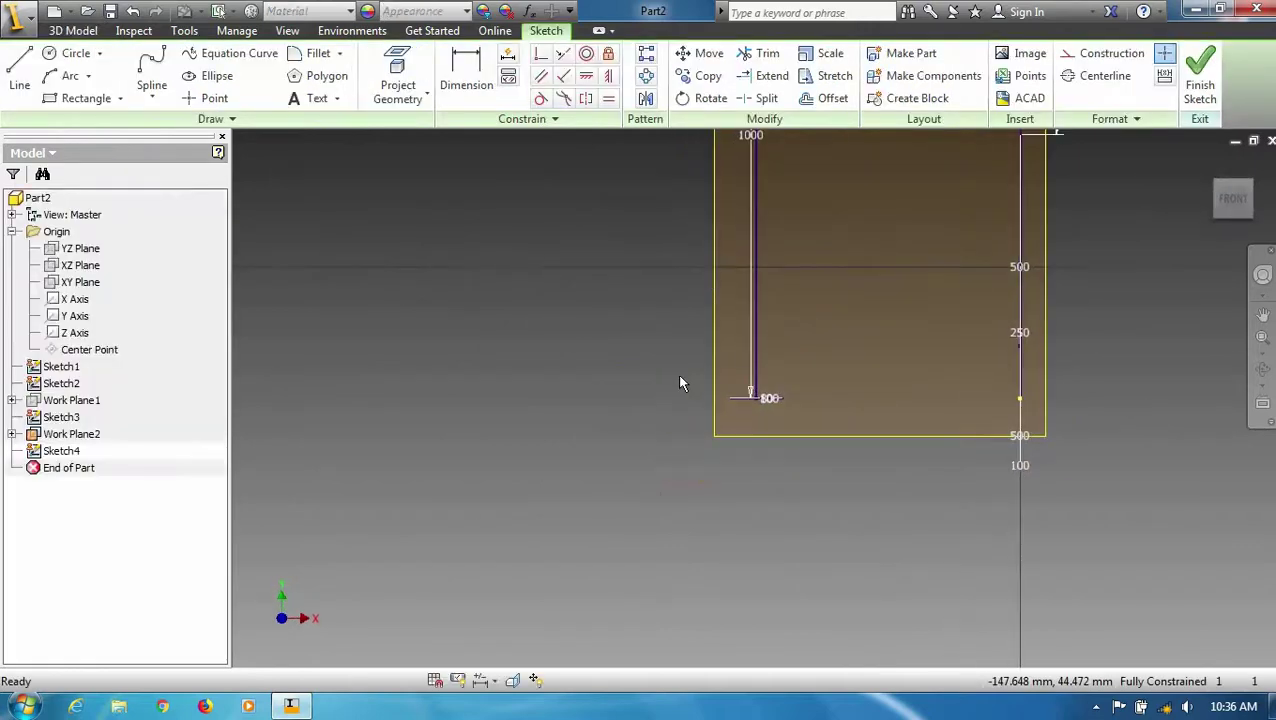
scroll(825, 291, "down", 5)
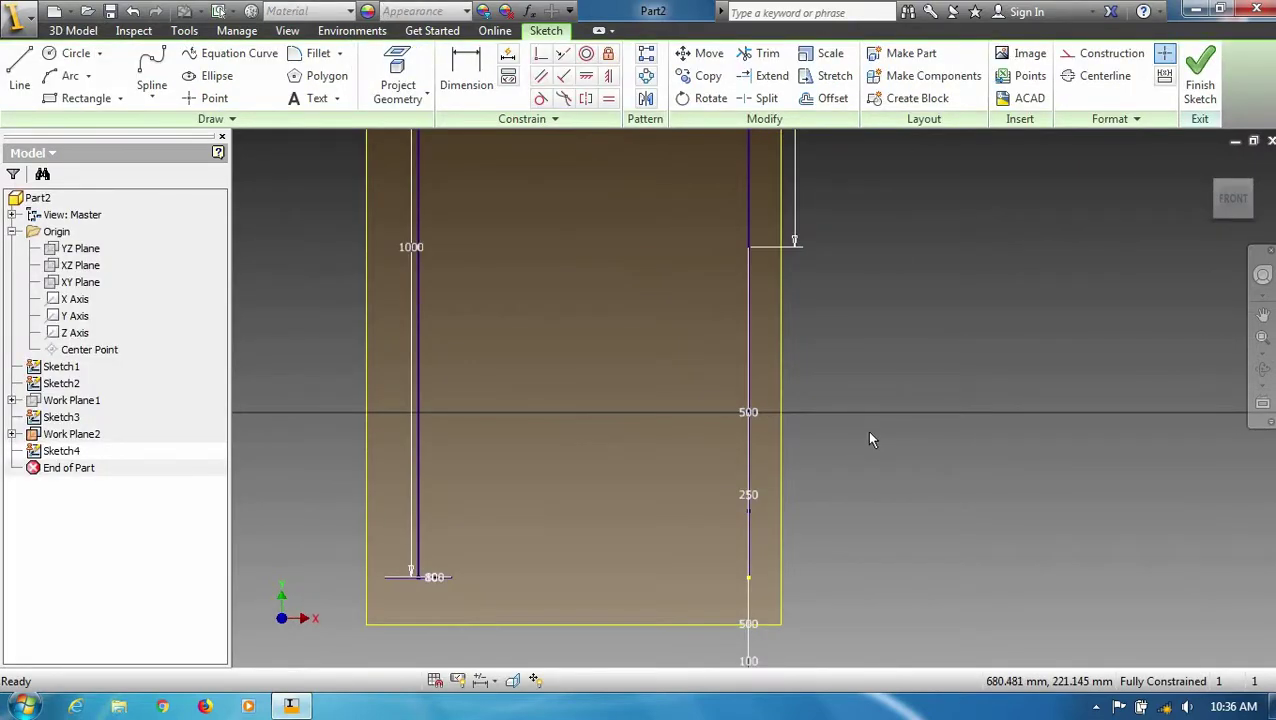
key("l")
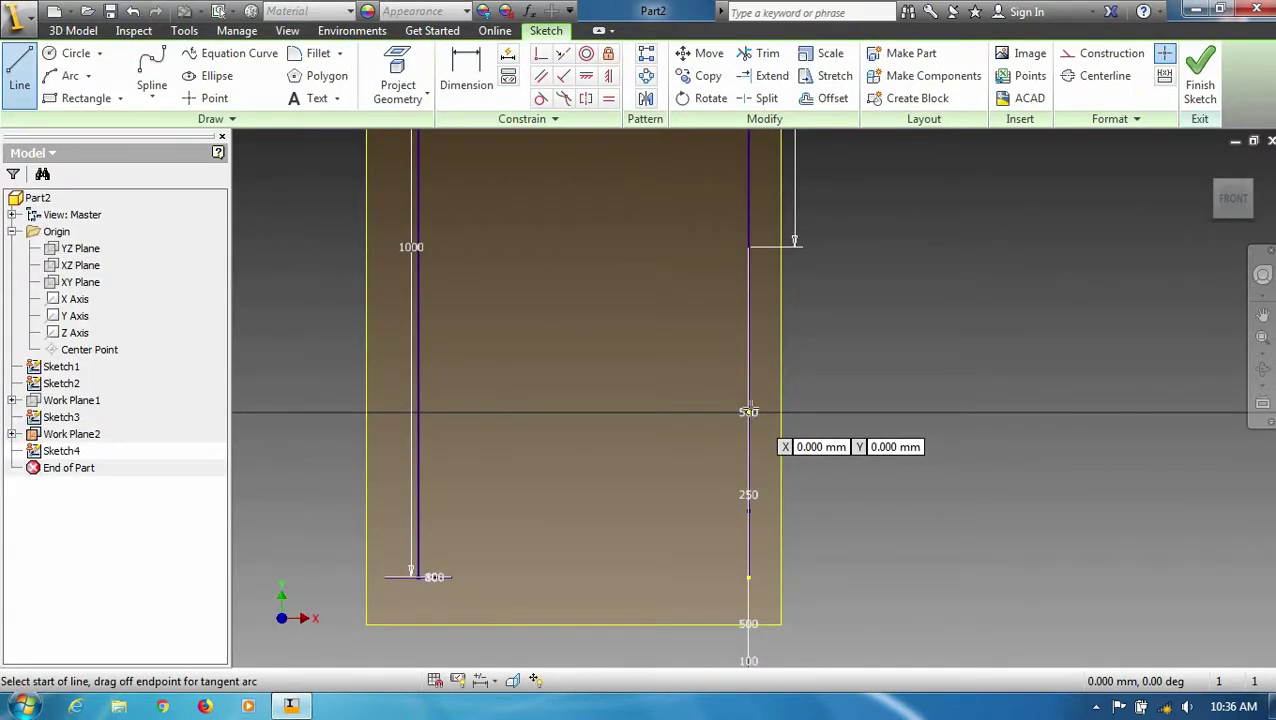
left_click(748, 413)
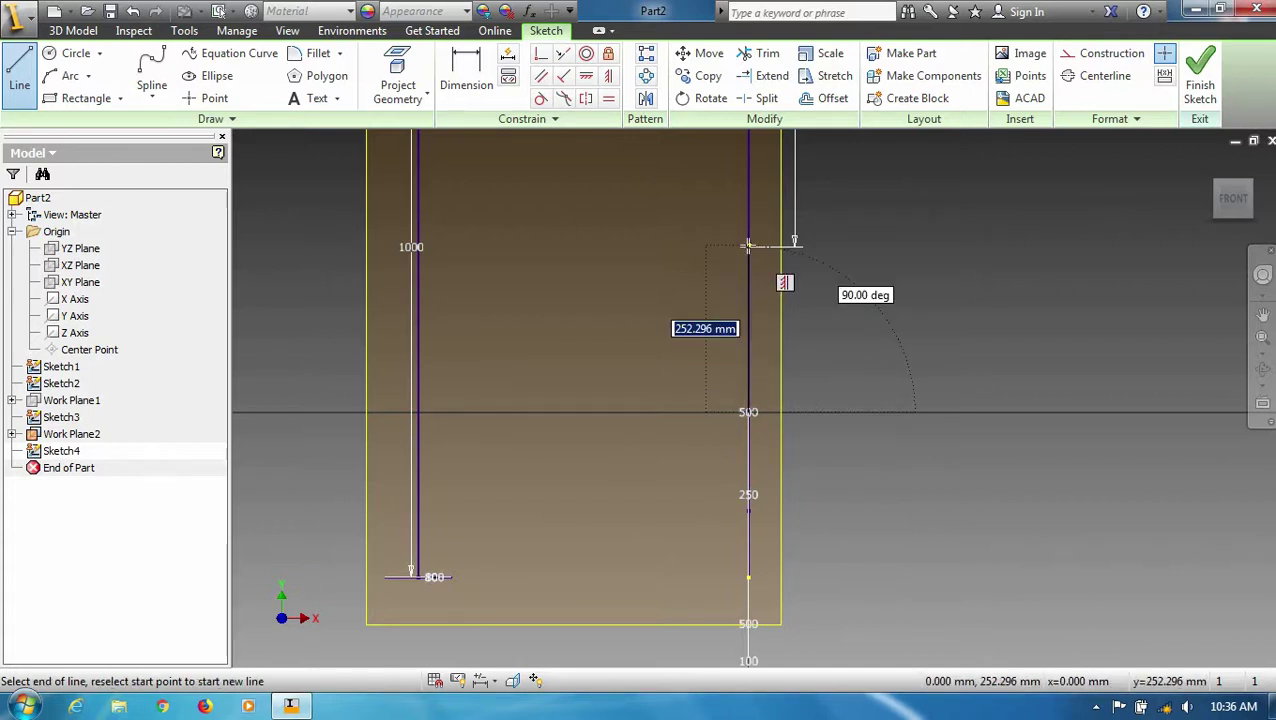
type("250")
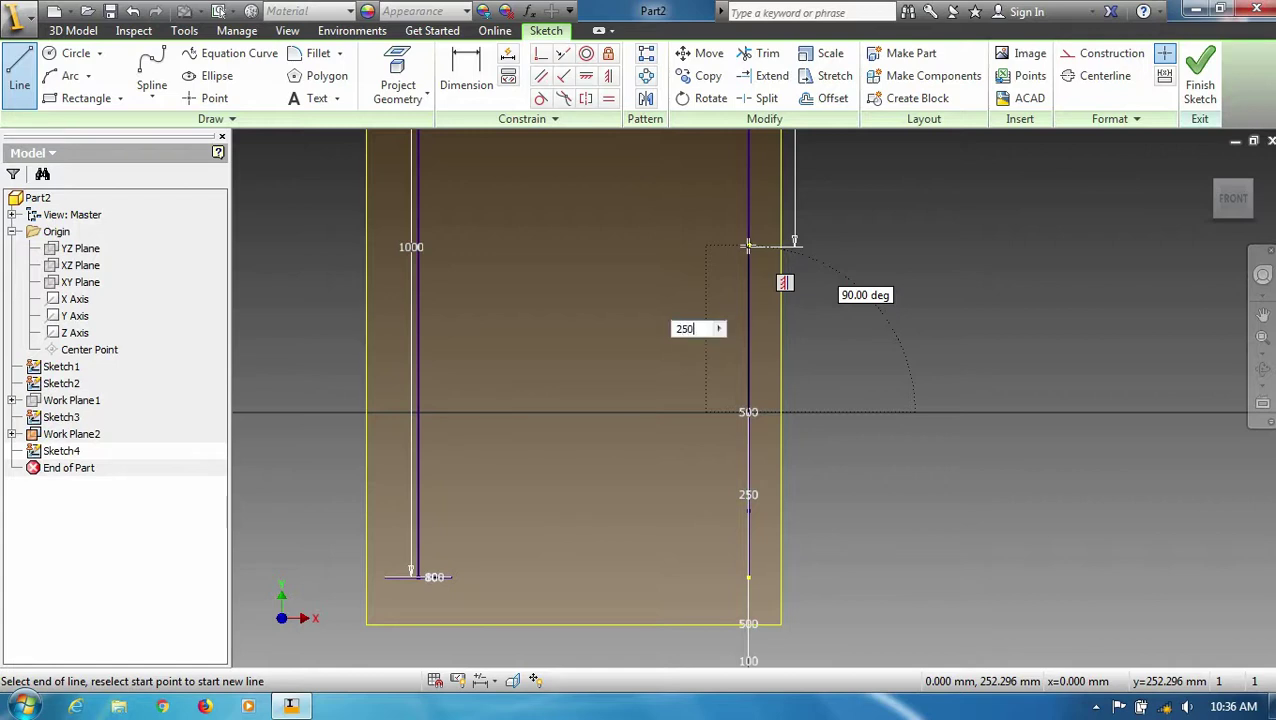
key("Return")
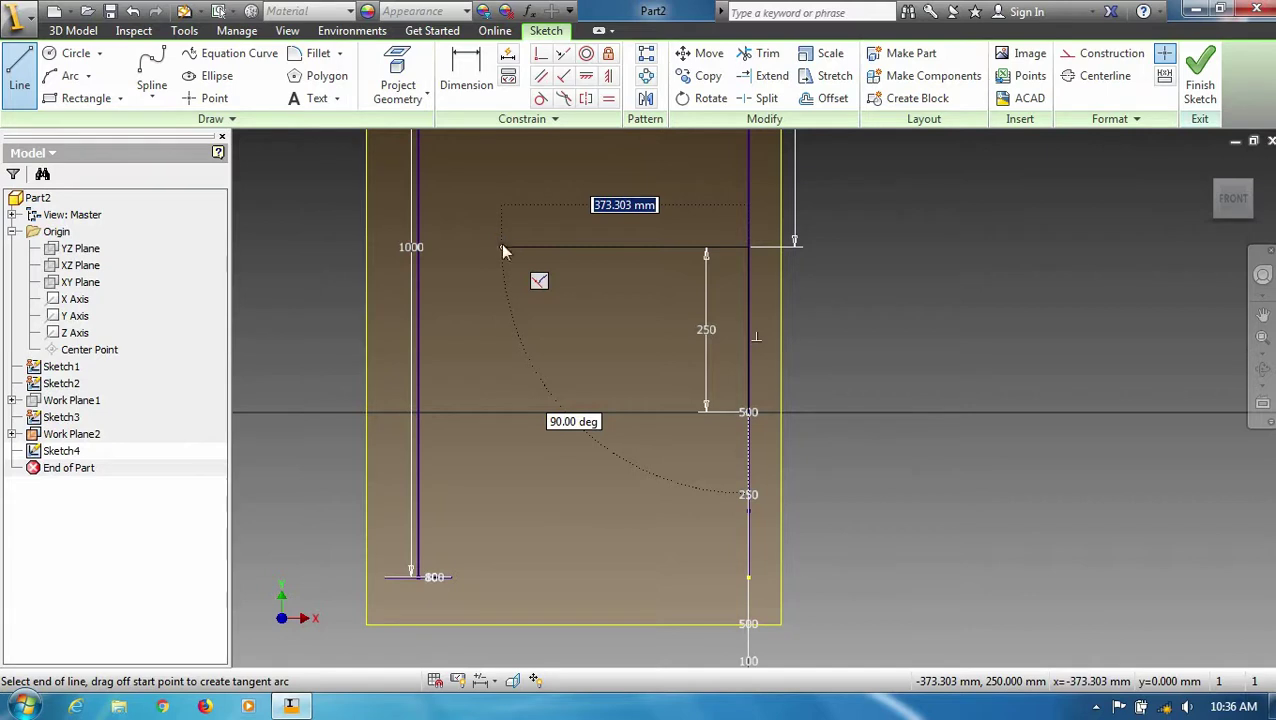
type("125")
key("Return")
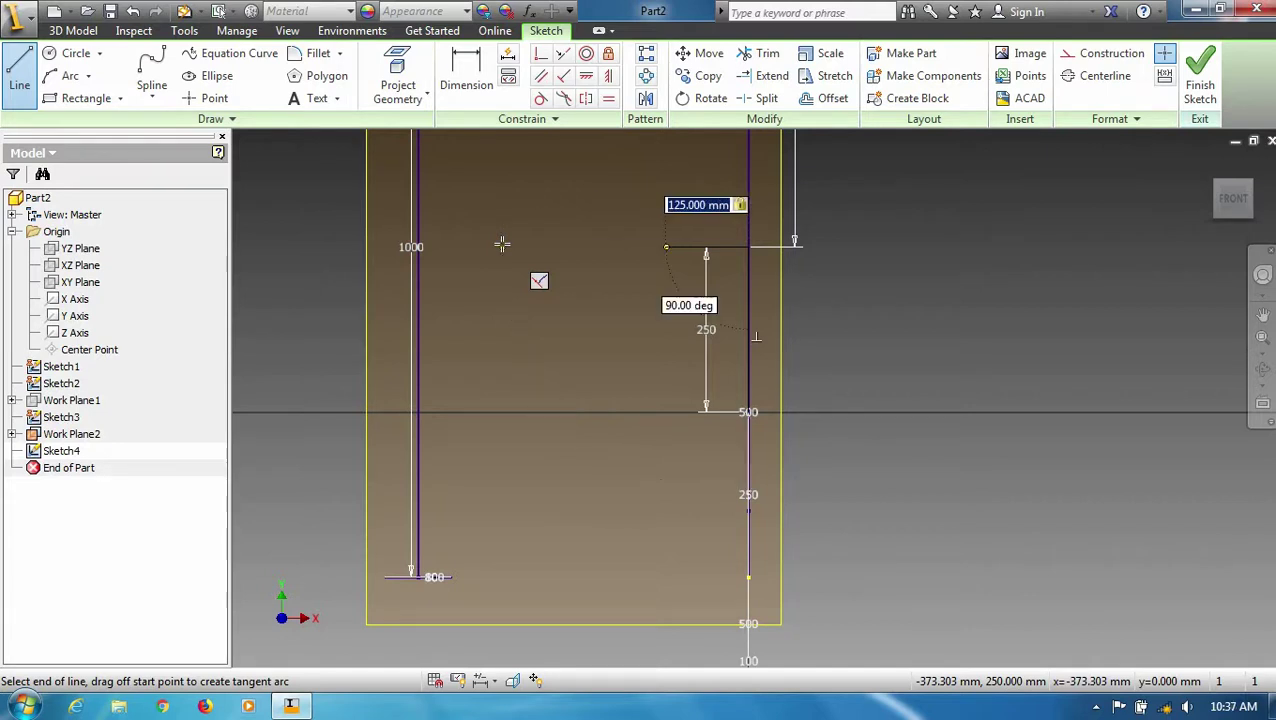
key("Escape")
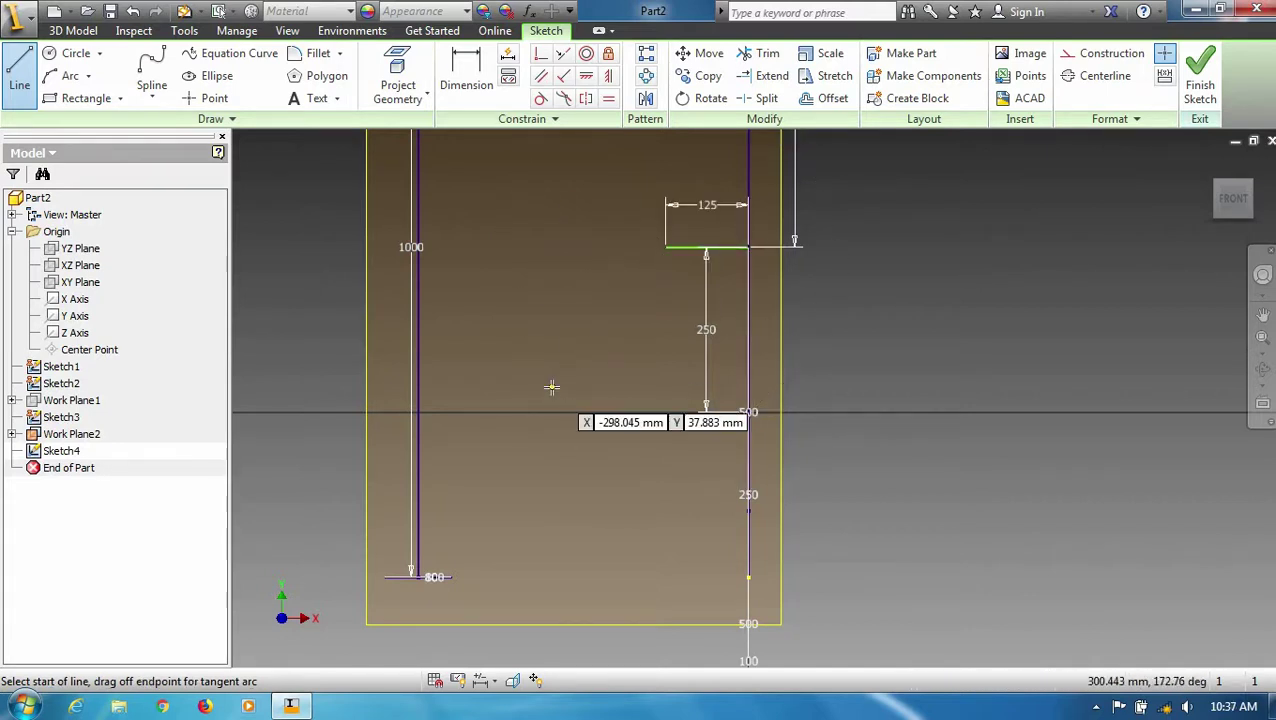
key("Escape")
Fillet the corner at 100 mm, finish the sketch, and hide Work Plane2.
left_click(313, 54)
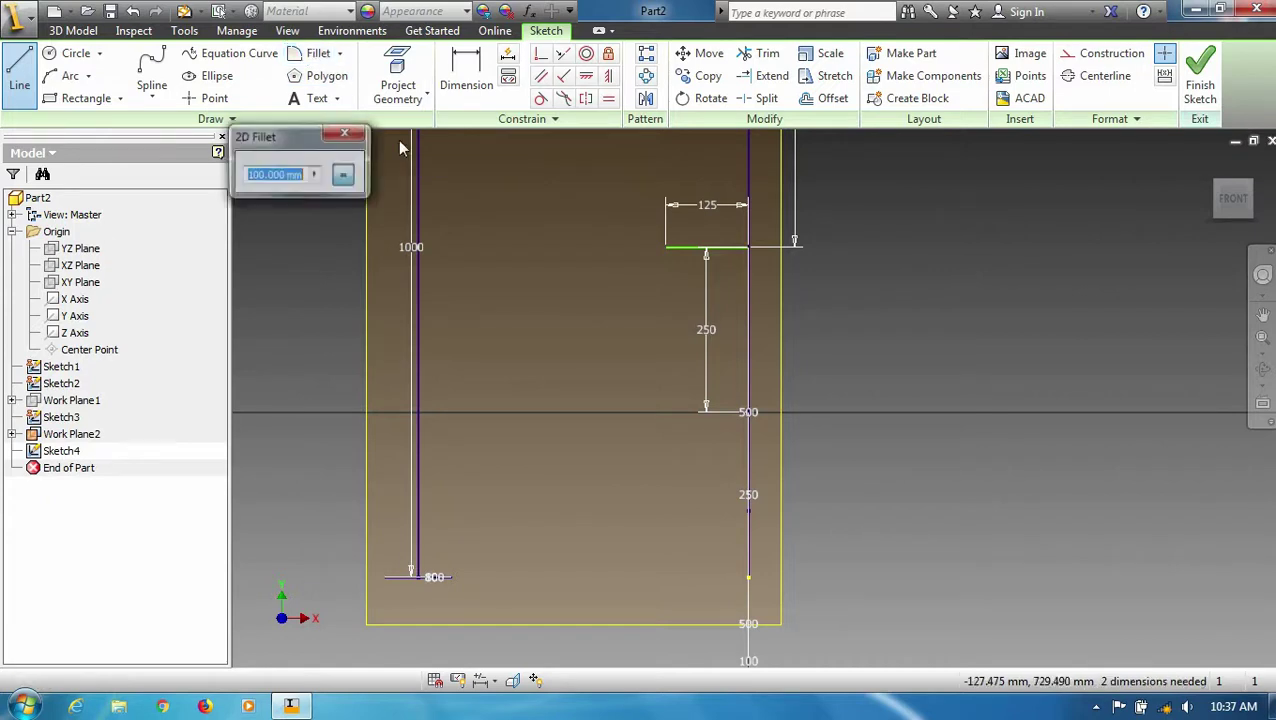
left_click(708, 250)
left_click(748, 285)
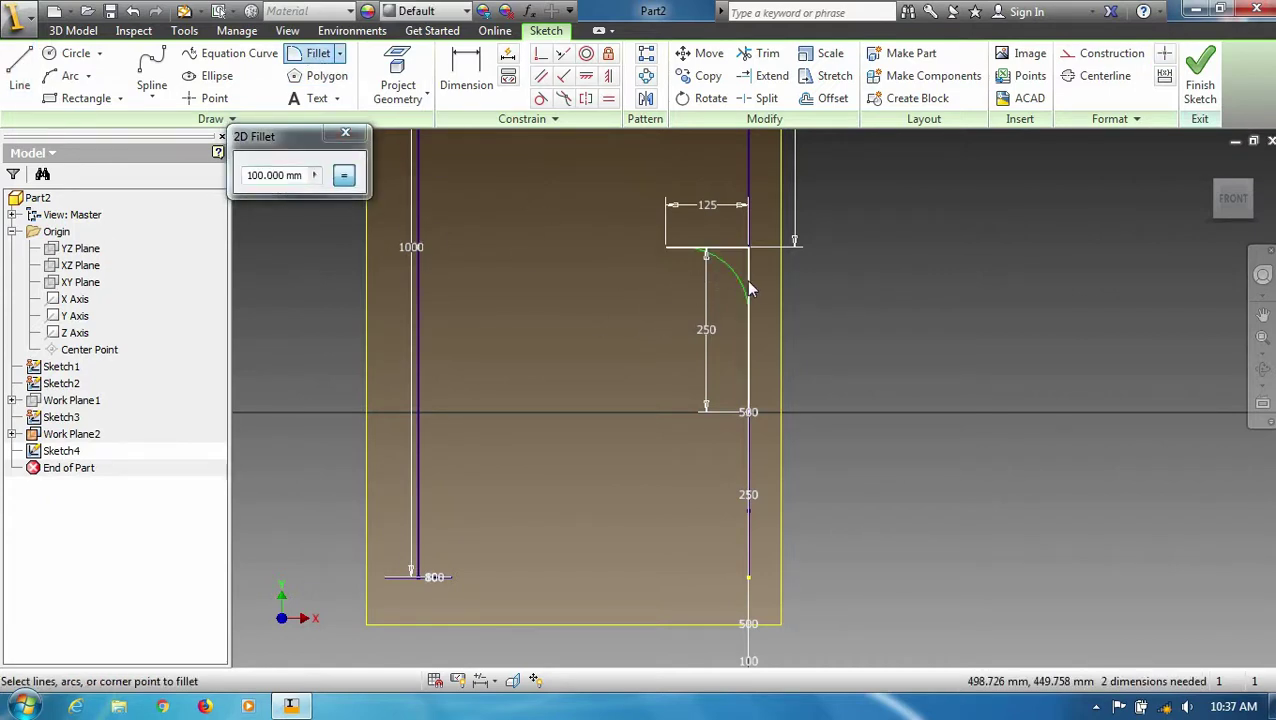
left_click(1200, 78)
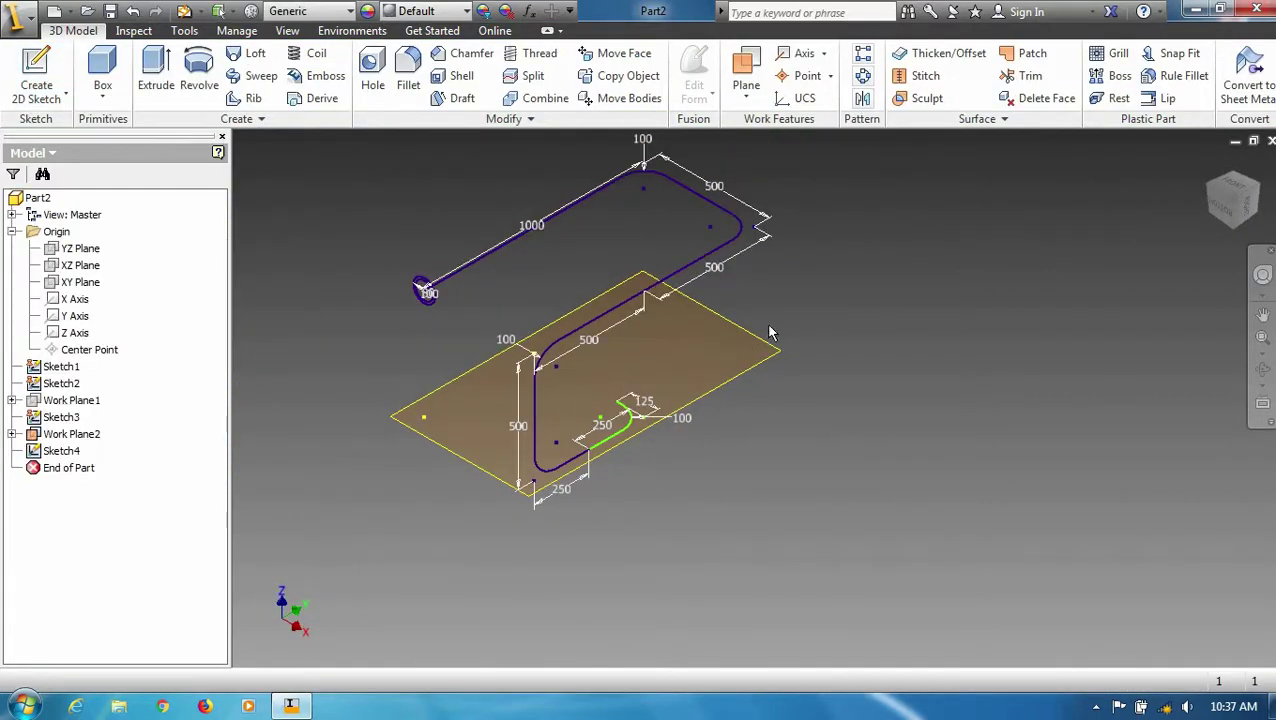
right_click(766, 390)
left_click(805, 344)
left_click(805, 344)
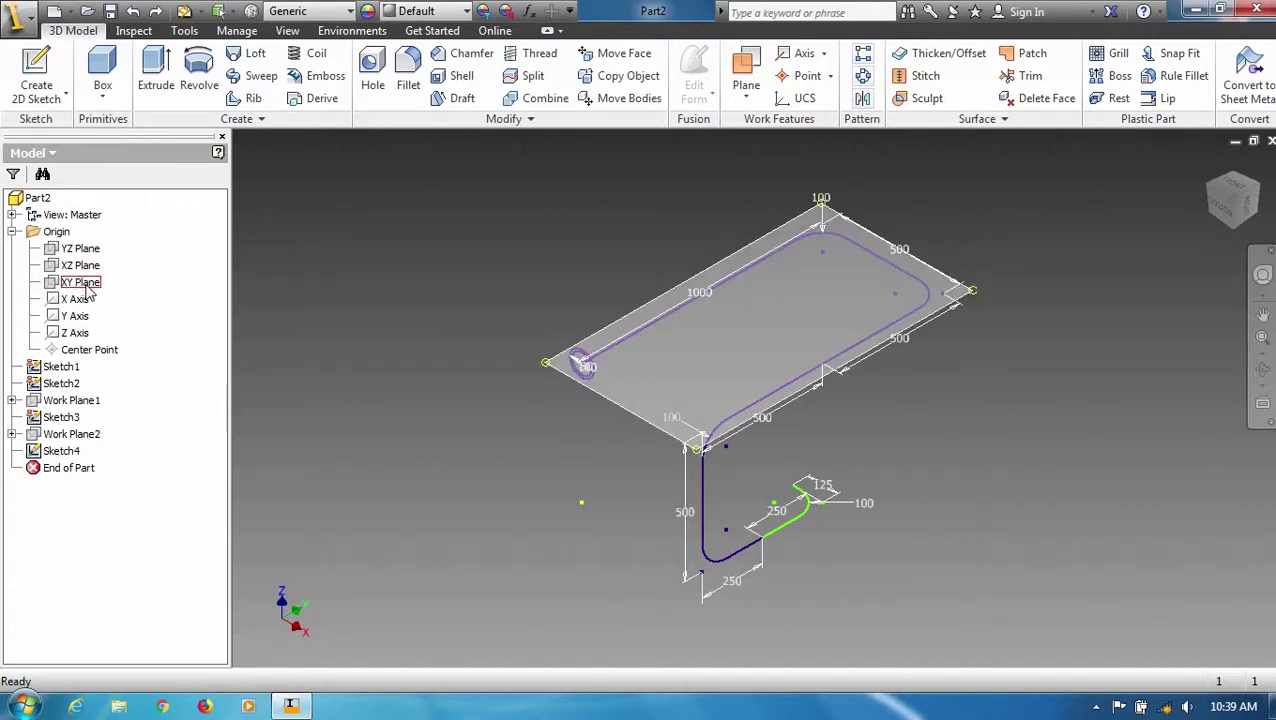
Create Work Plane3 parallel to the XZ plane at the green 125 mm path's end.
left_click(86, 288)
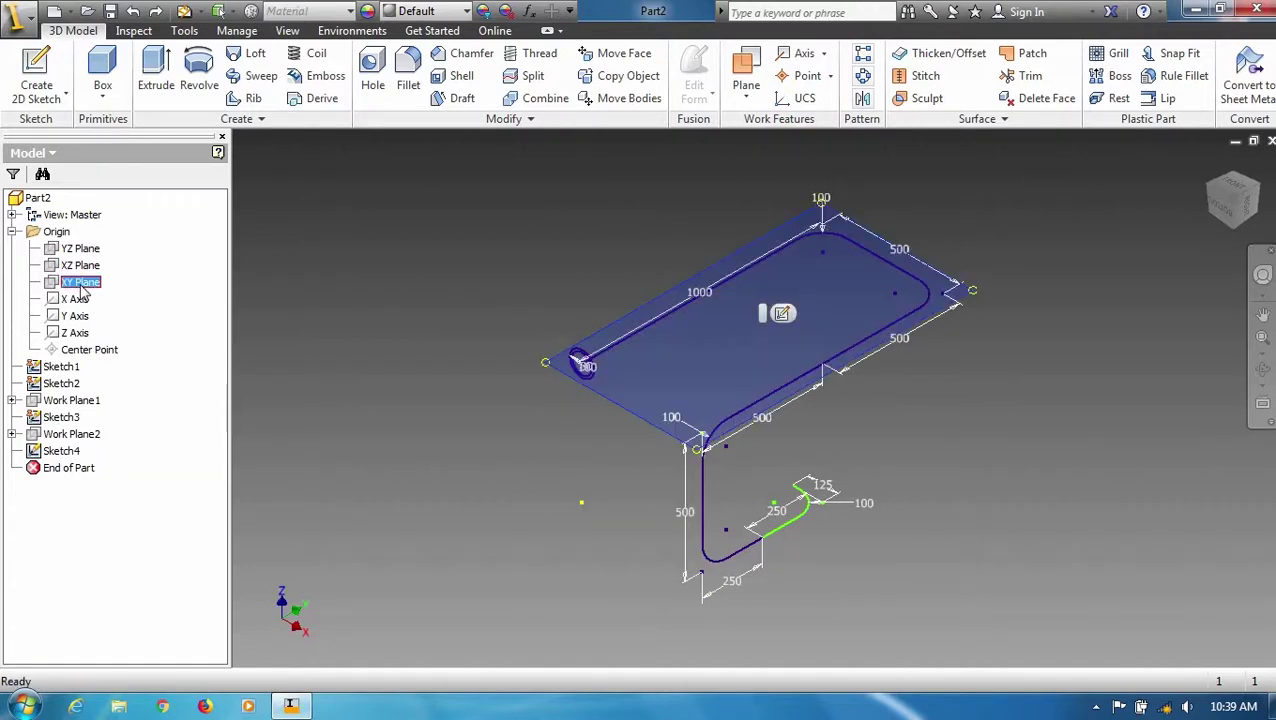
left_click(70, 267)
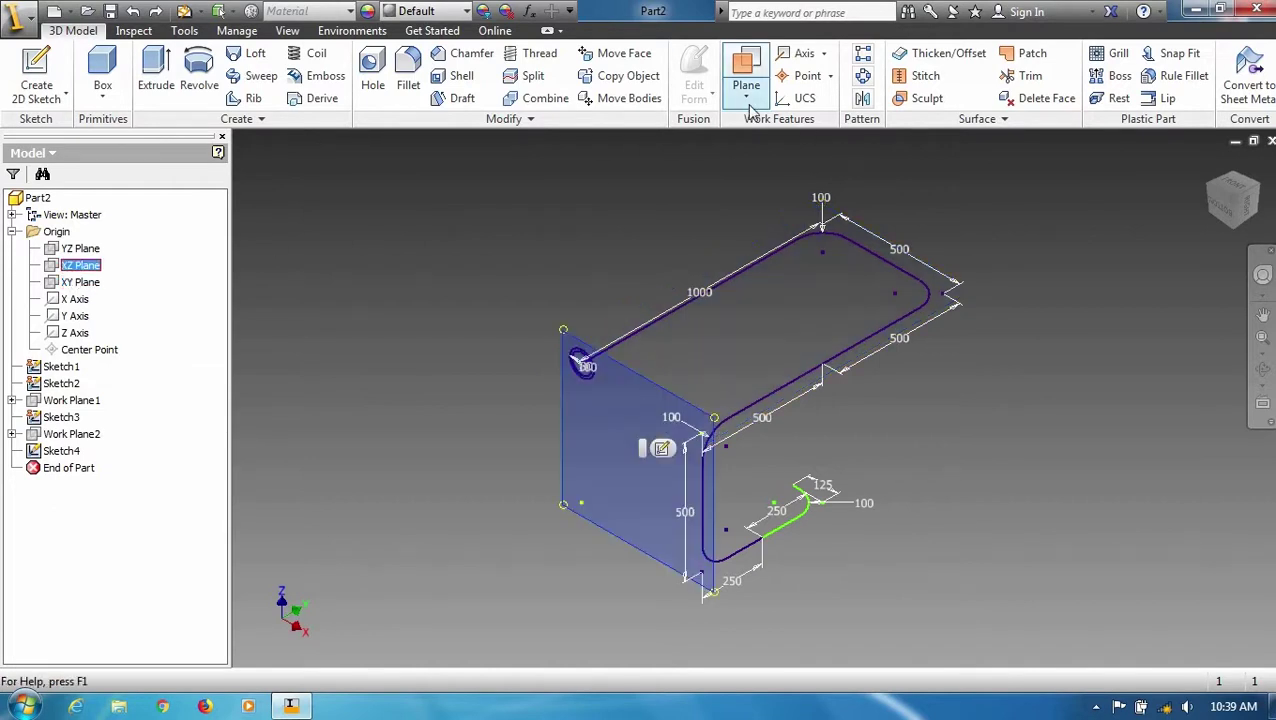
left_click(746, 72)
scroll(813, 464, "down", 3)
scroll(735, 575, "down", 4)
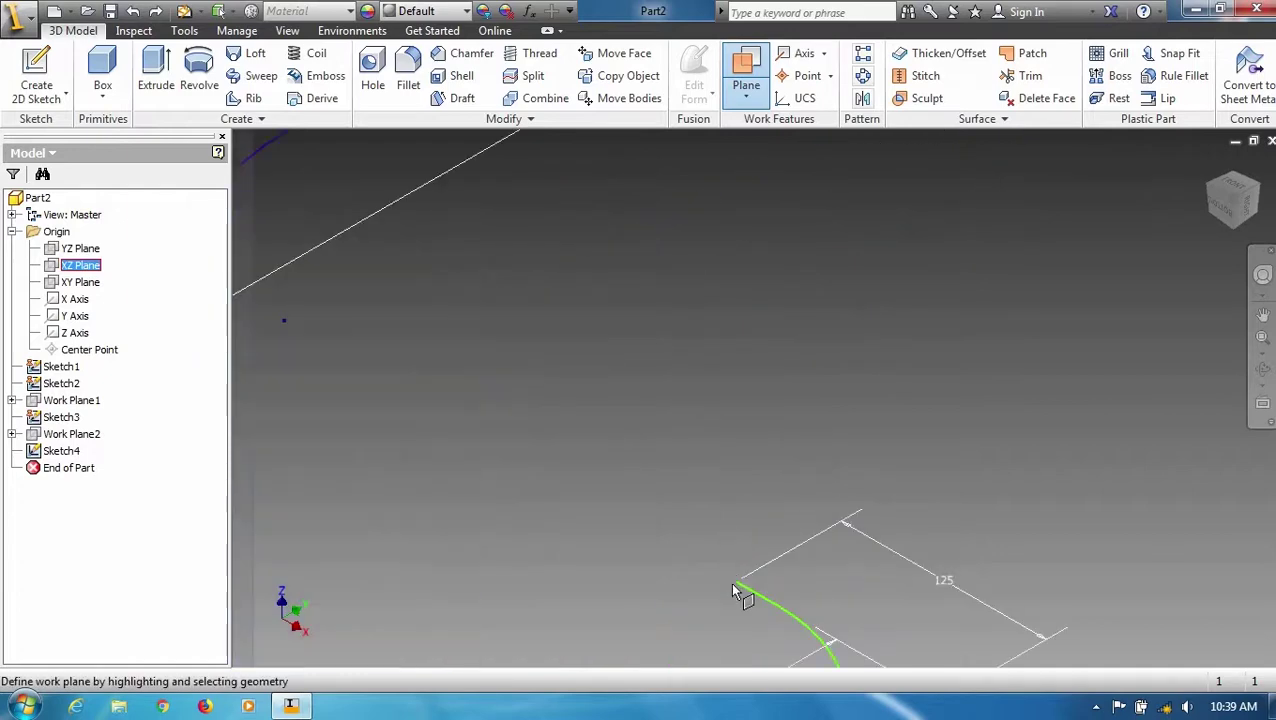
left_click(735, 560)
scroll(735, 563, "up", 6)
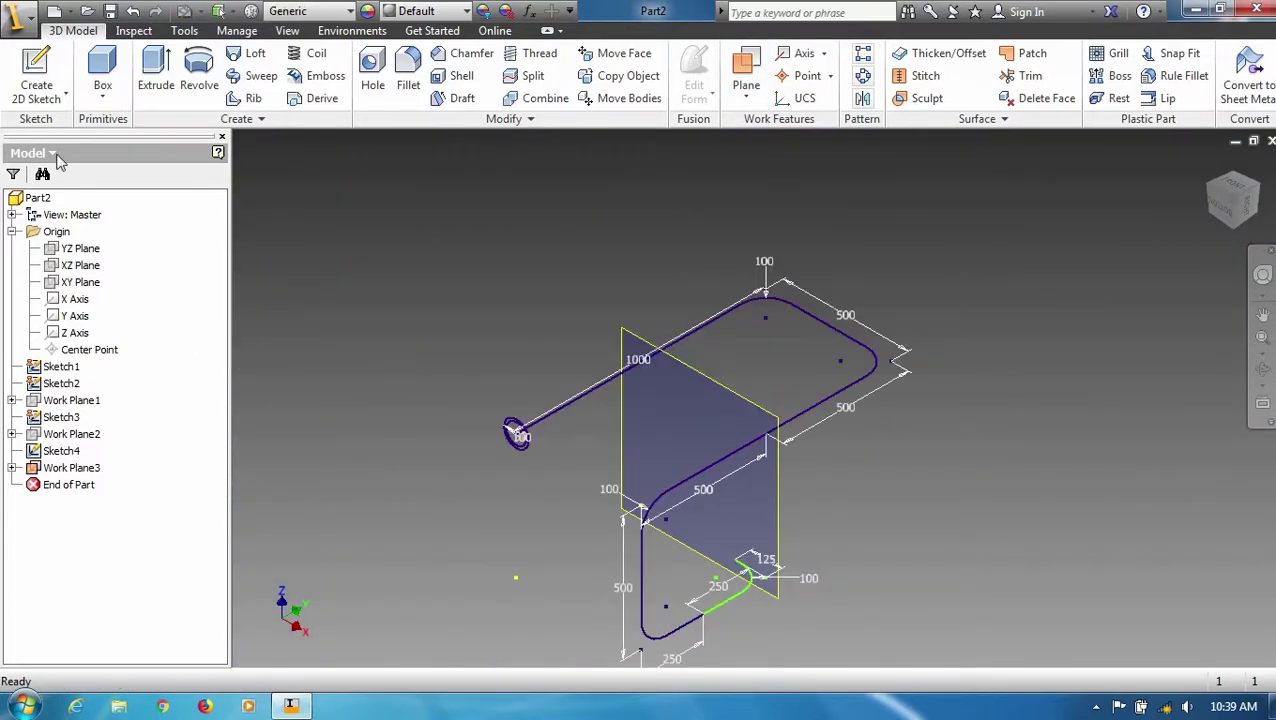
On Work Plane3, draw a 125 mm horizontal line followed by a 1000 mm vertical line.
left_click(36, 70)
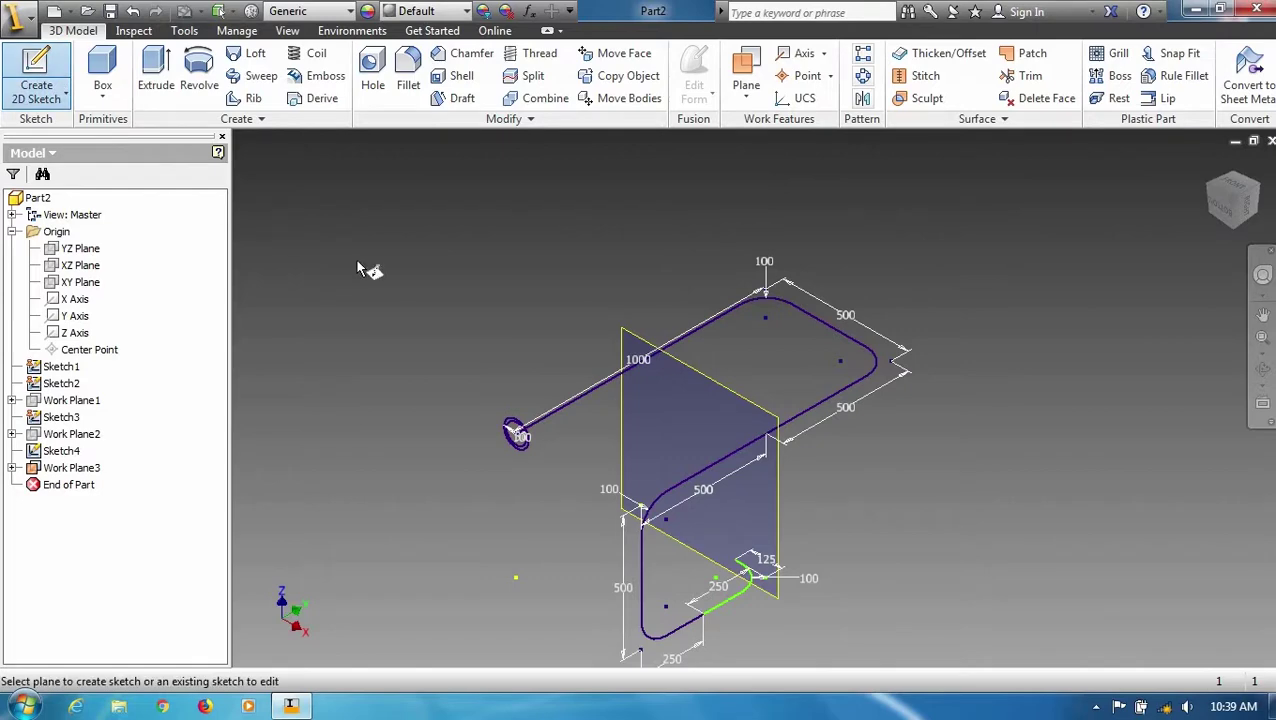
left_click(722, 392)
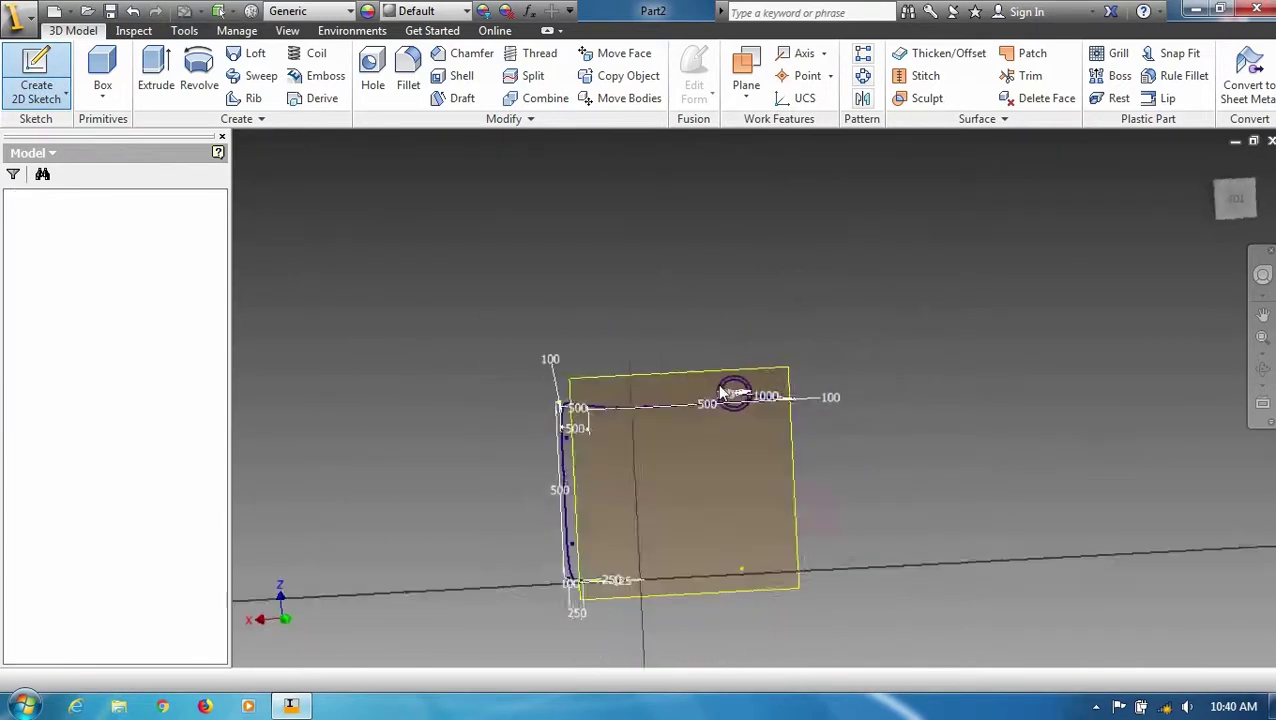
scroll(613, 587, "down", 3)
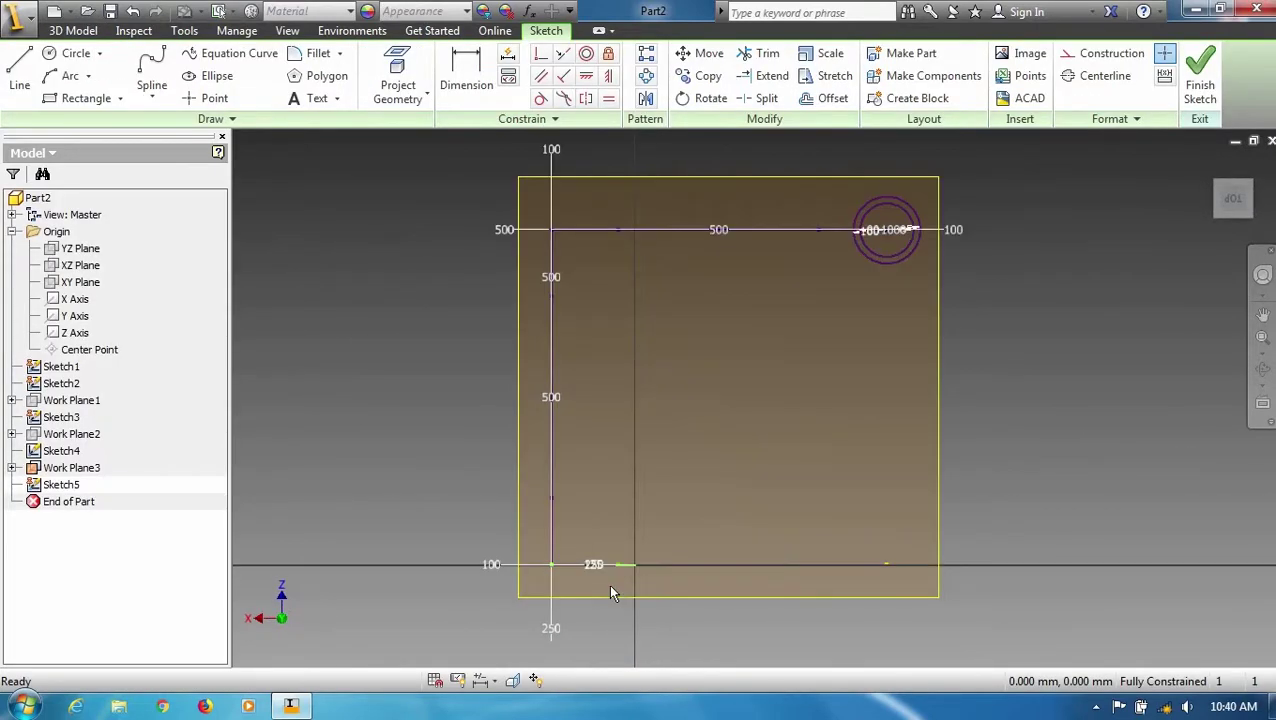
key("l")
left_click(634, 565)
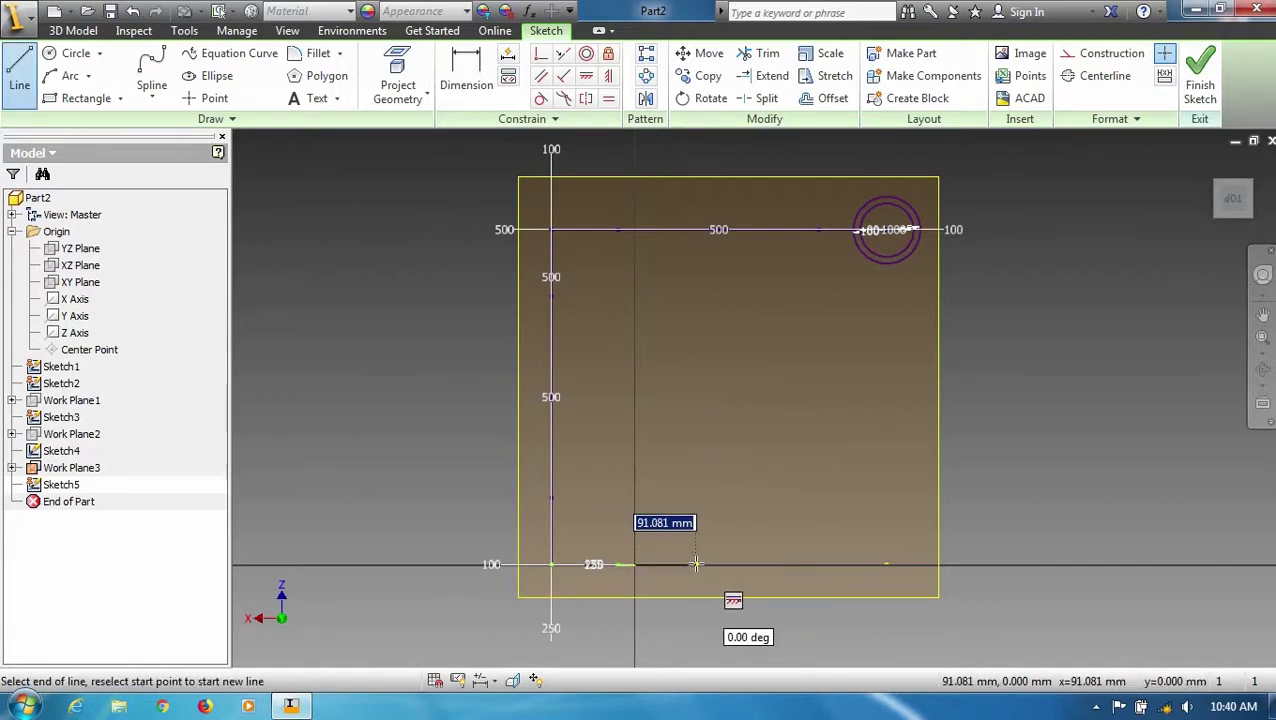
type("125")
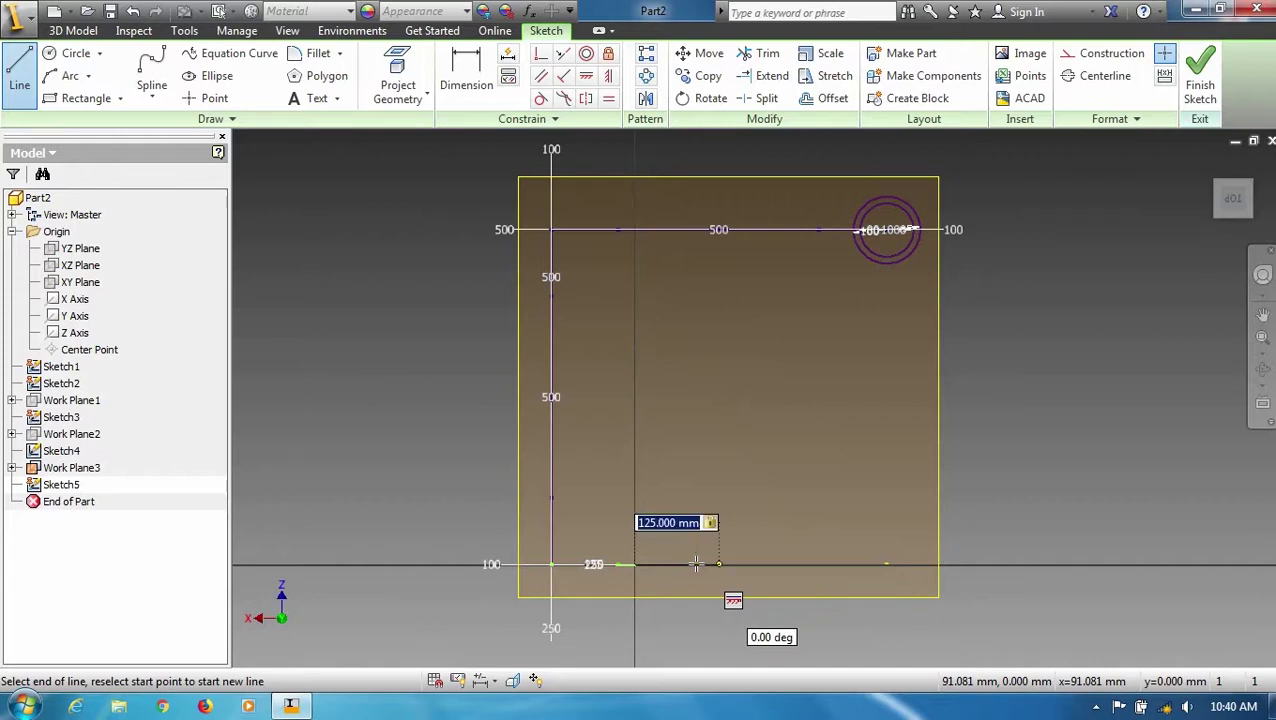
key("Return")
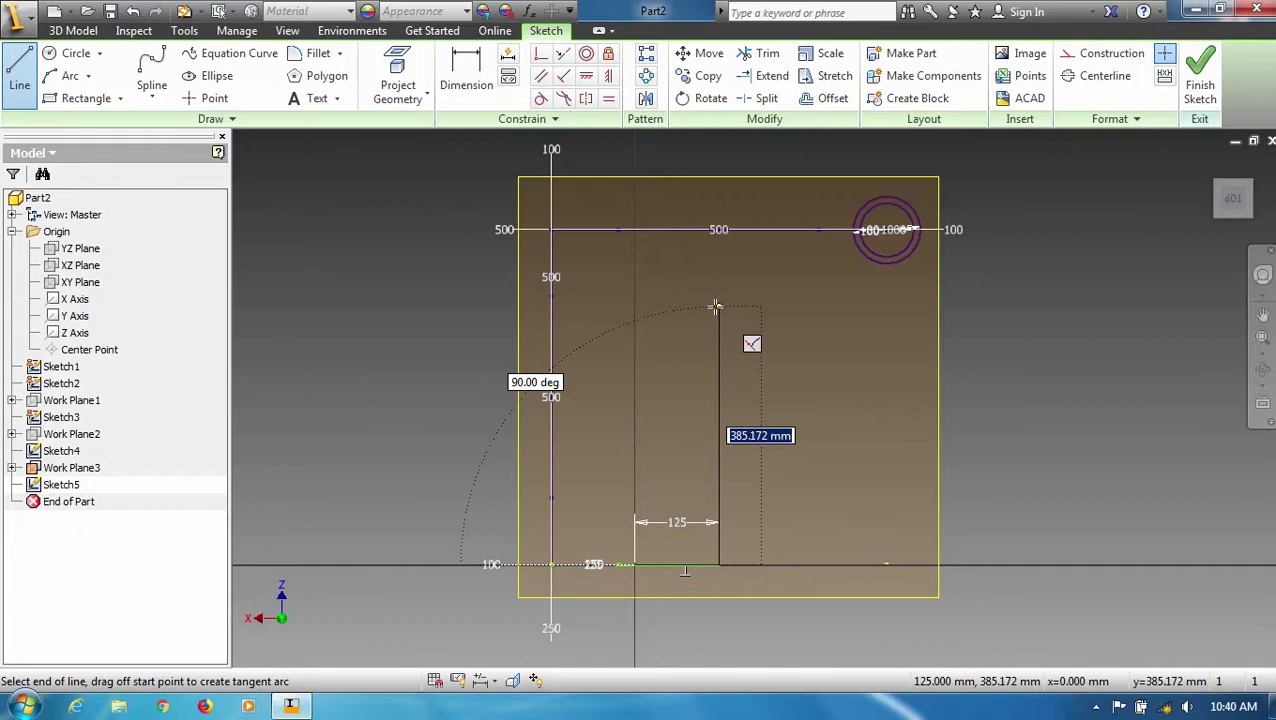
type("1000")
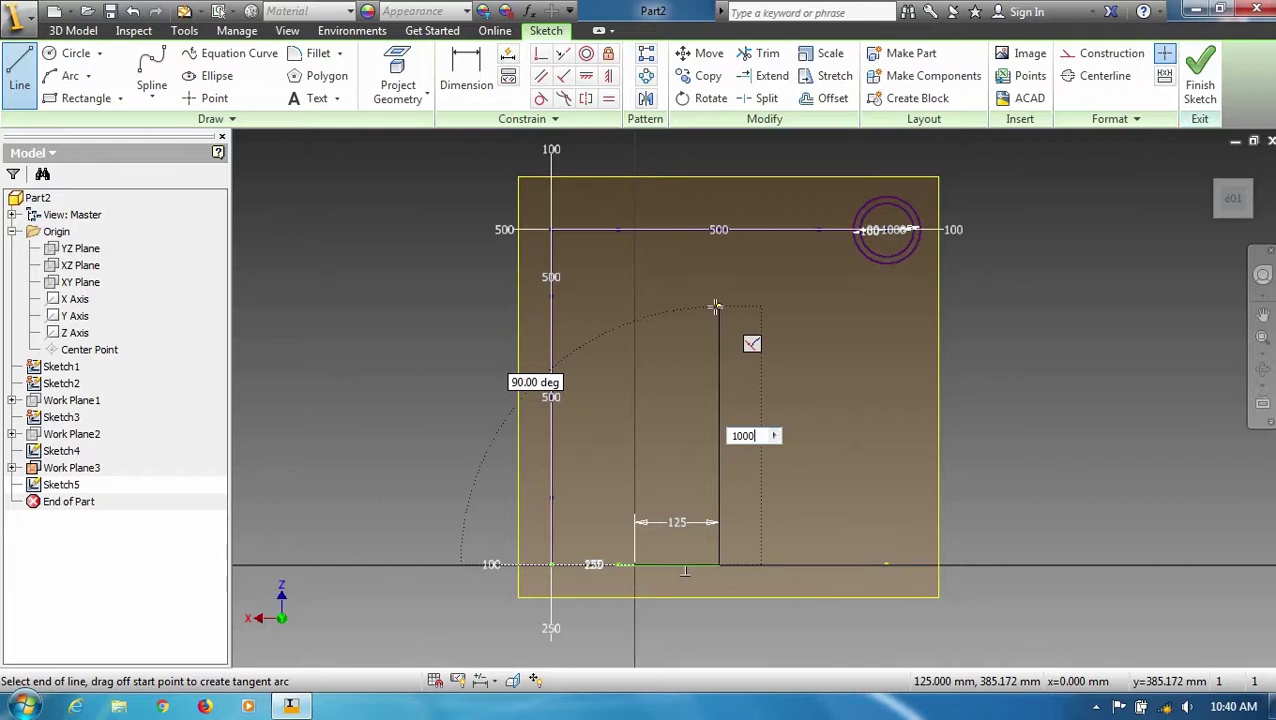
key("Return")
scroll(755, 373, "up", 2)
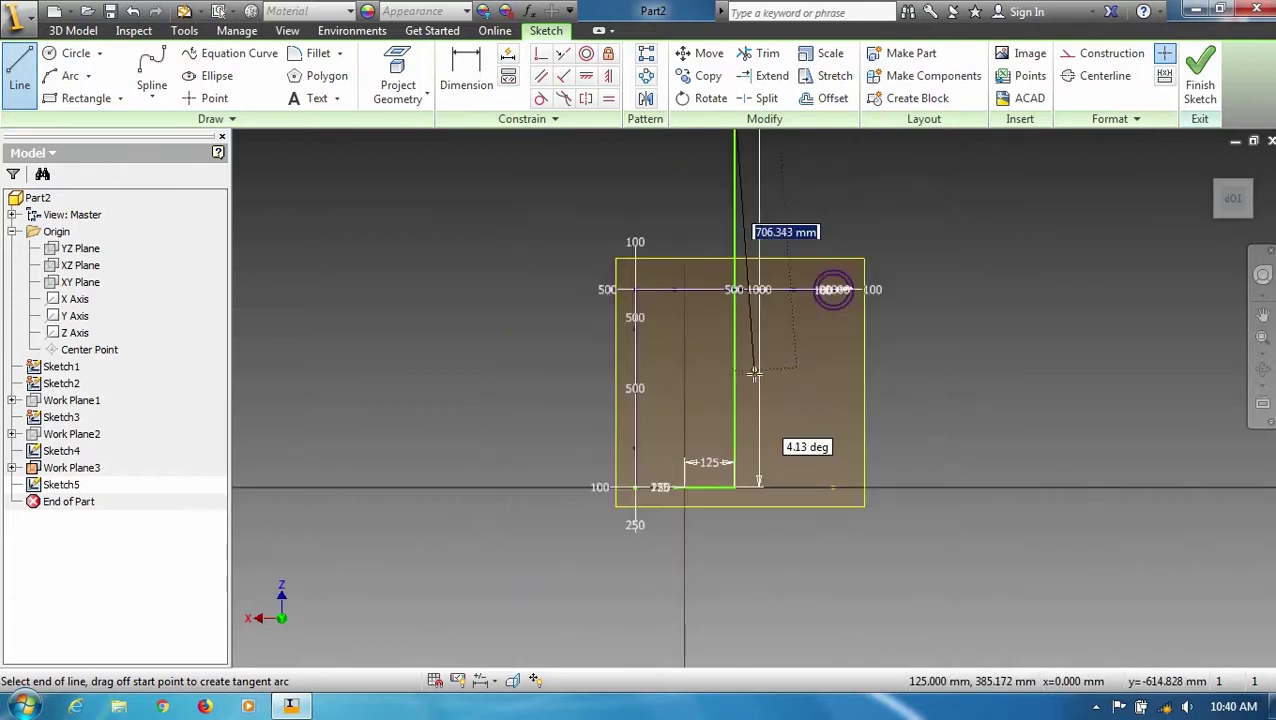
key("Escape")
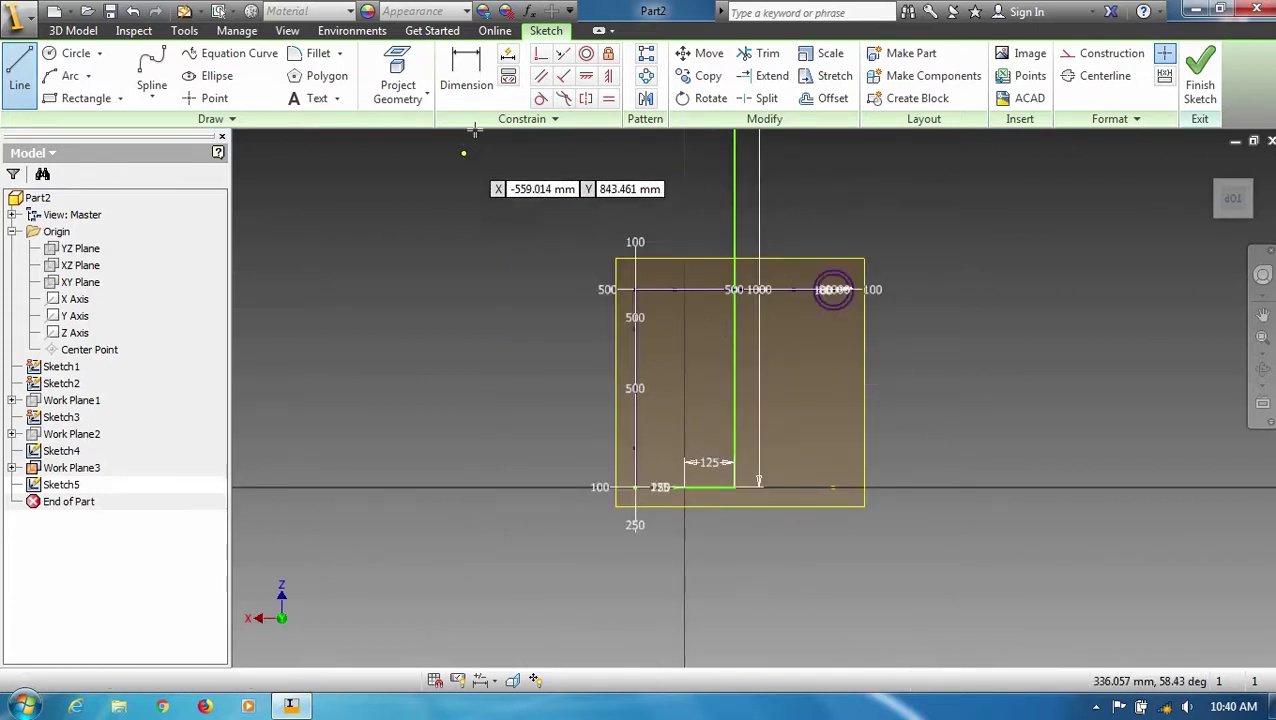
Round the bottom corner with a 100 mm fillet and finish the sketch.
left_click(318, 53)
scroll(815, 509, "down", 3)
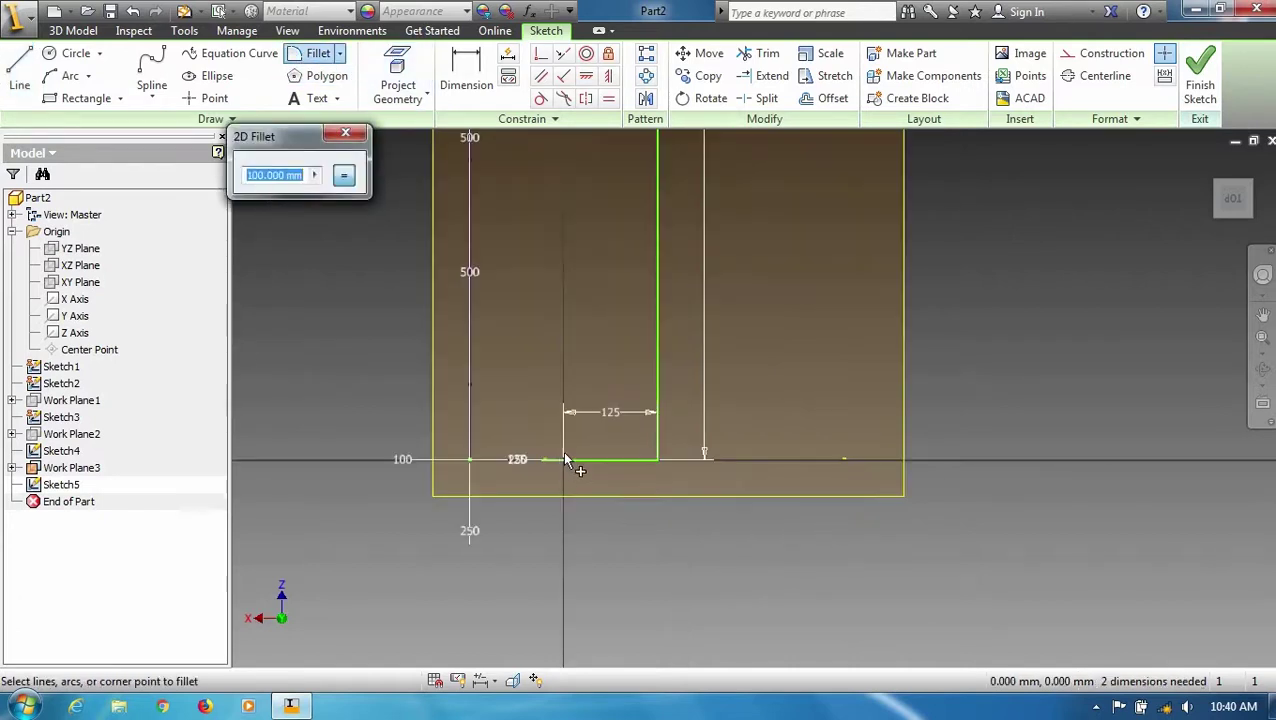
left_click(605, 461)
left_click(657, 442)
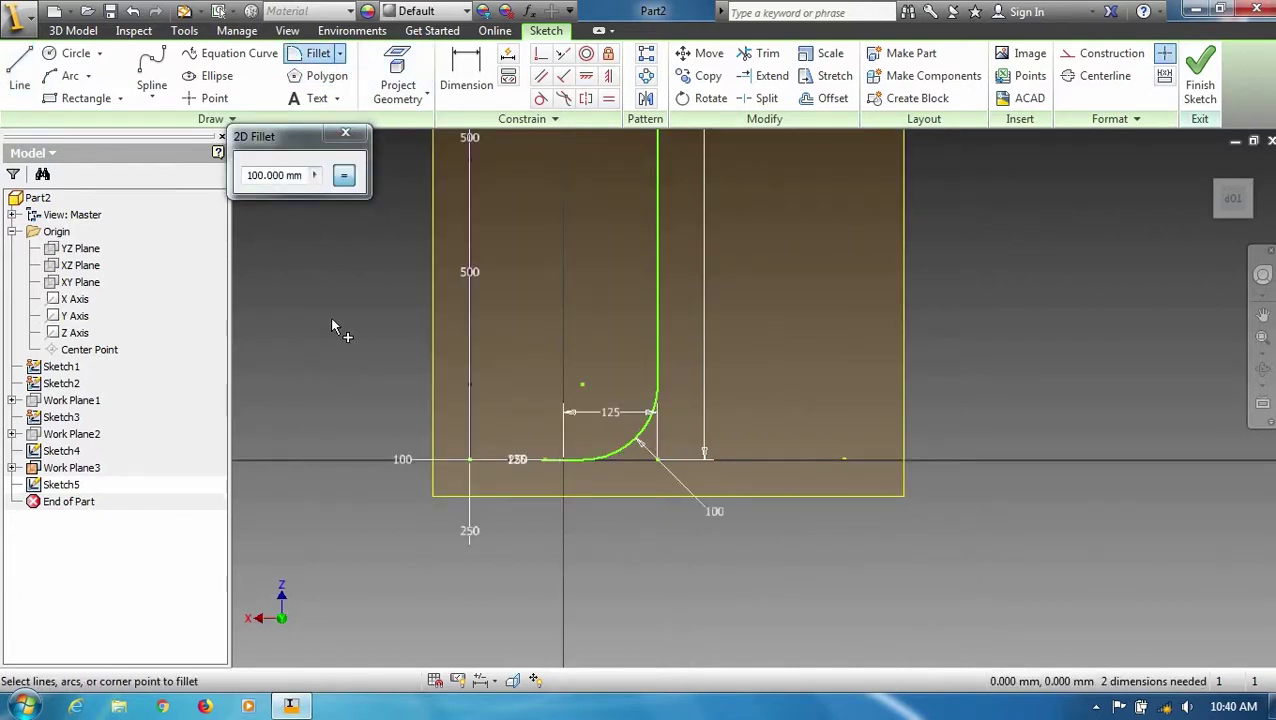
left_click(346, 133)
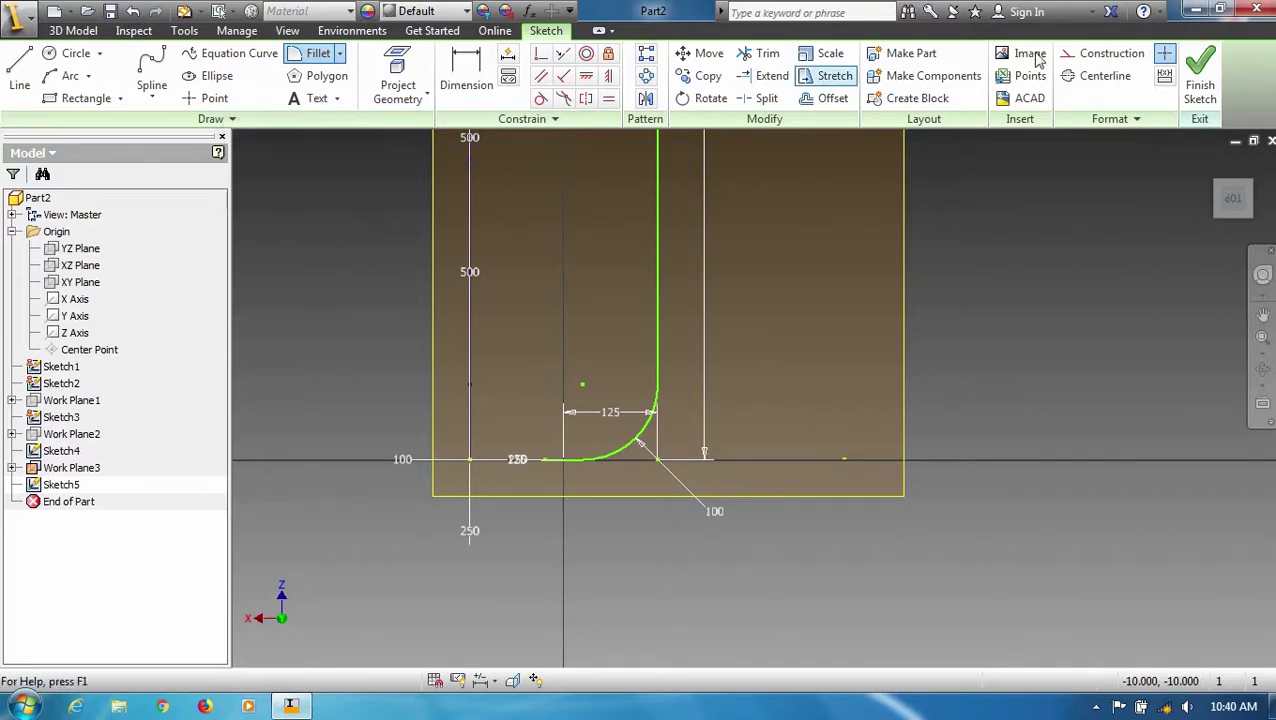
left_click(1205, 85)
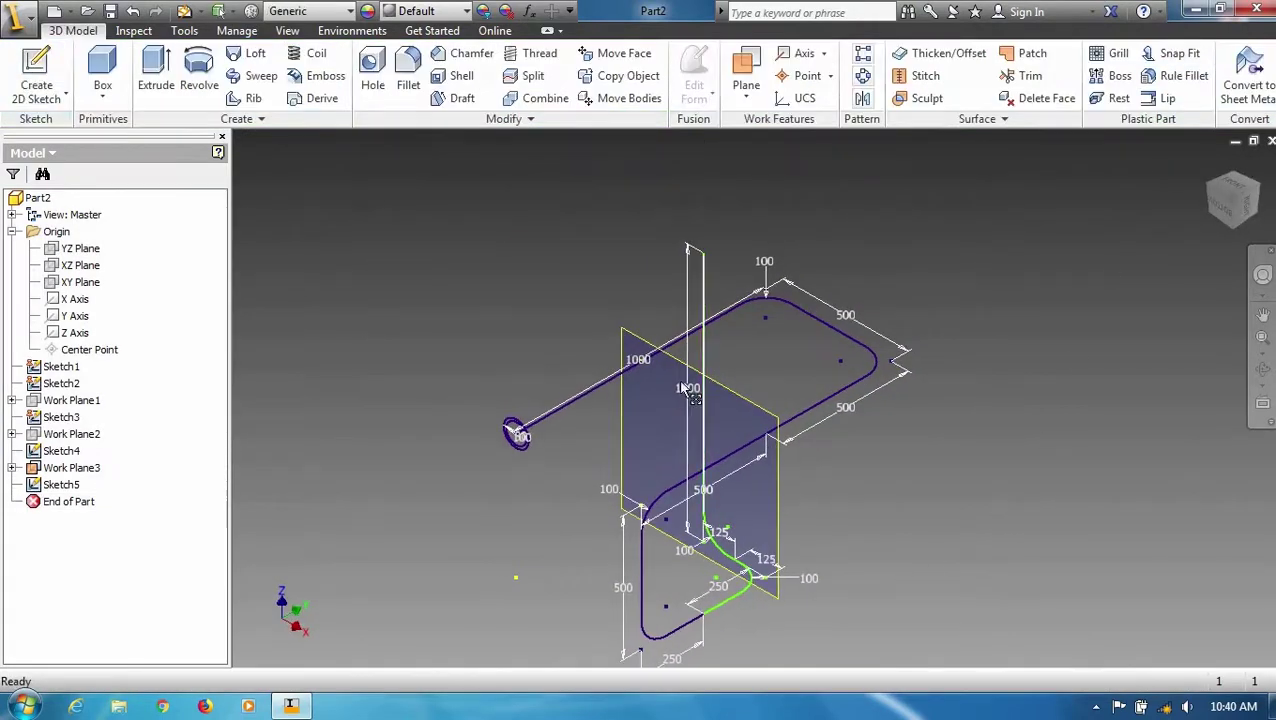
Hide Work Plane3 and reorient the model to an isometric view.
right_click(700, 385)
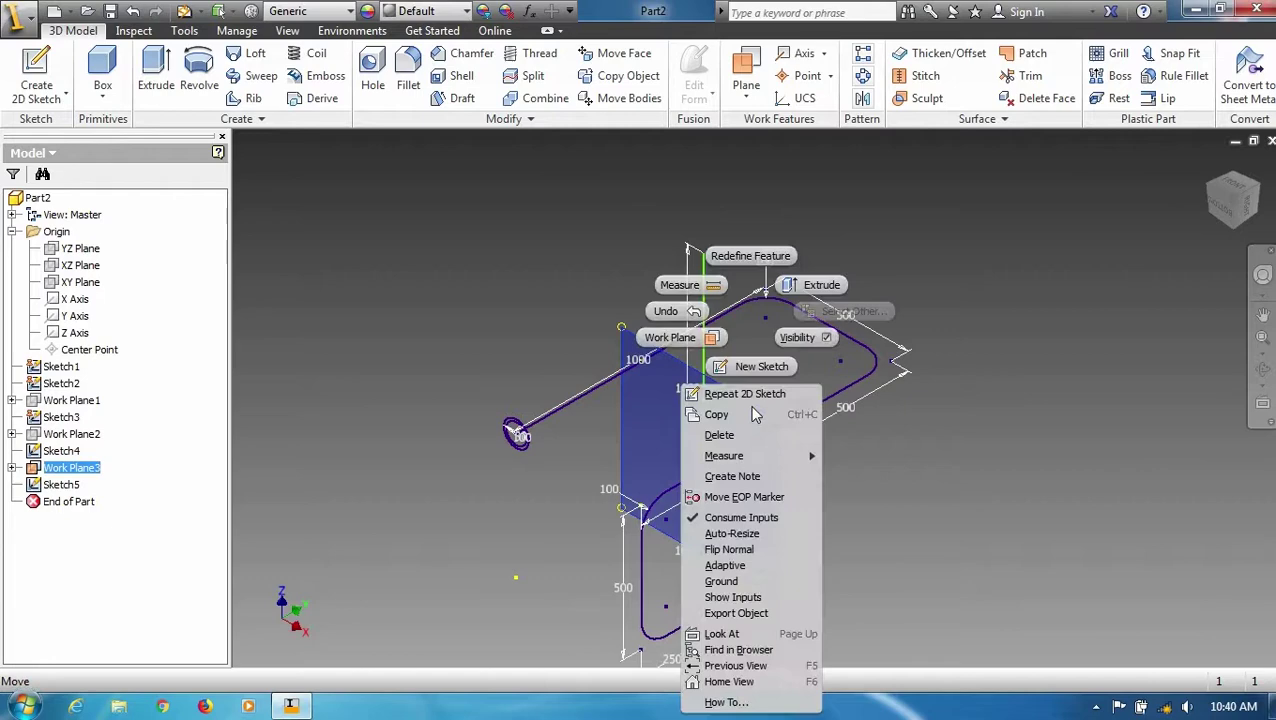
left_click(810, 345)
left_click(1228, 205)
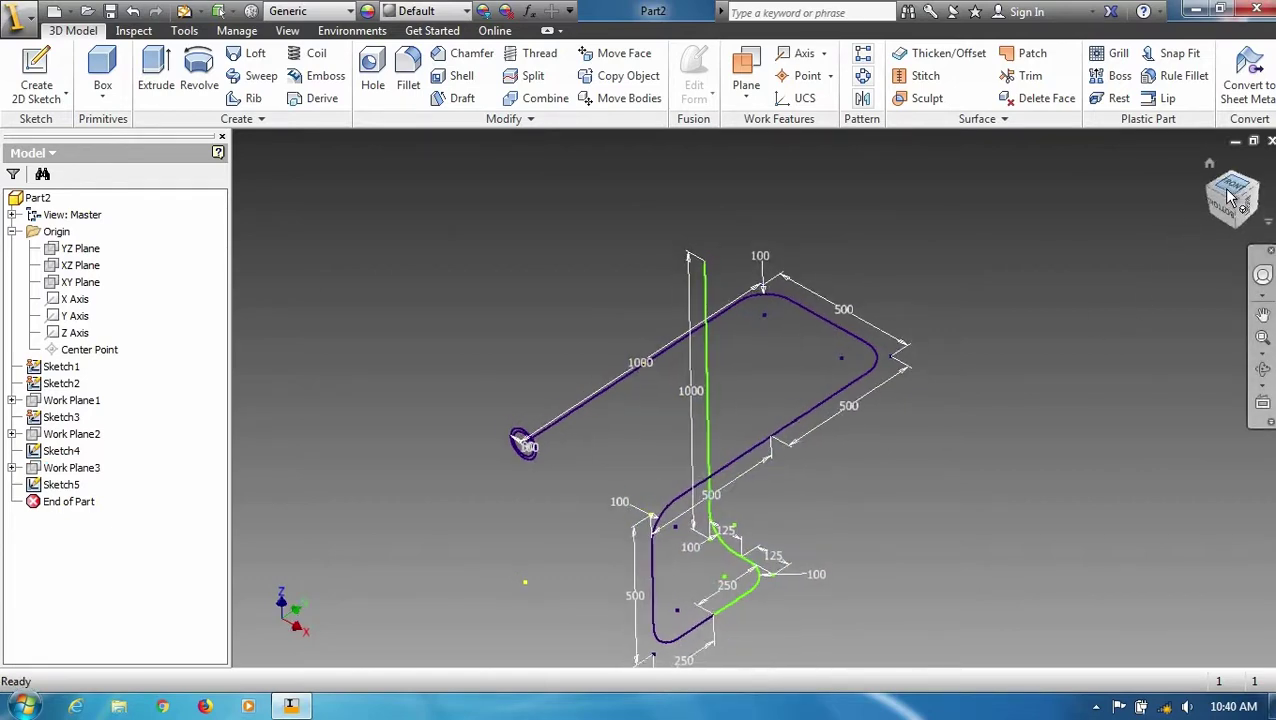
left_click(1256, 195)
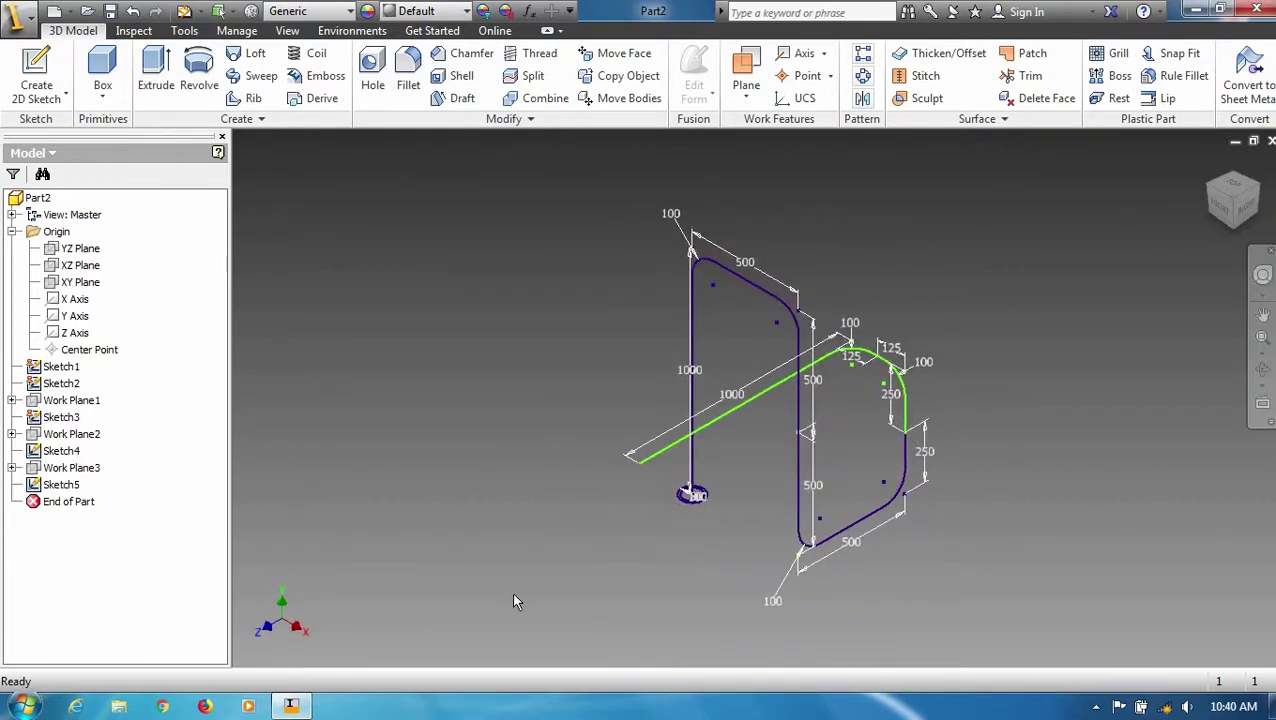
scroll(641, 521, "down", 3)
scroll(809, 445, "up", 2)
scroll(760, 420, "down", 3)
scroll(769, 391, "down", 2)
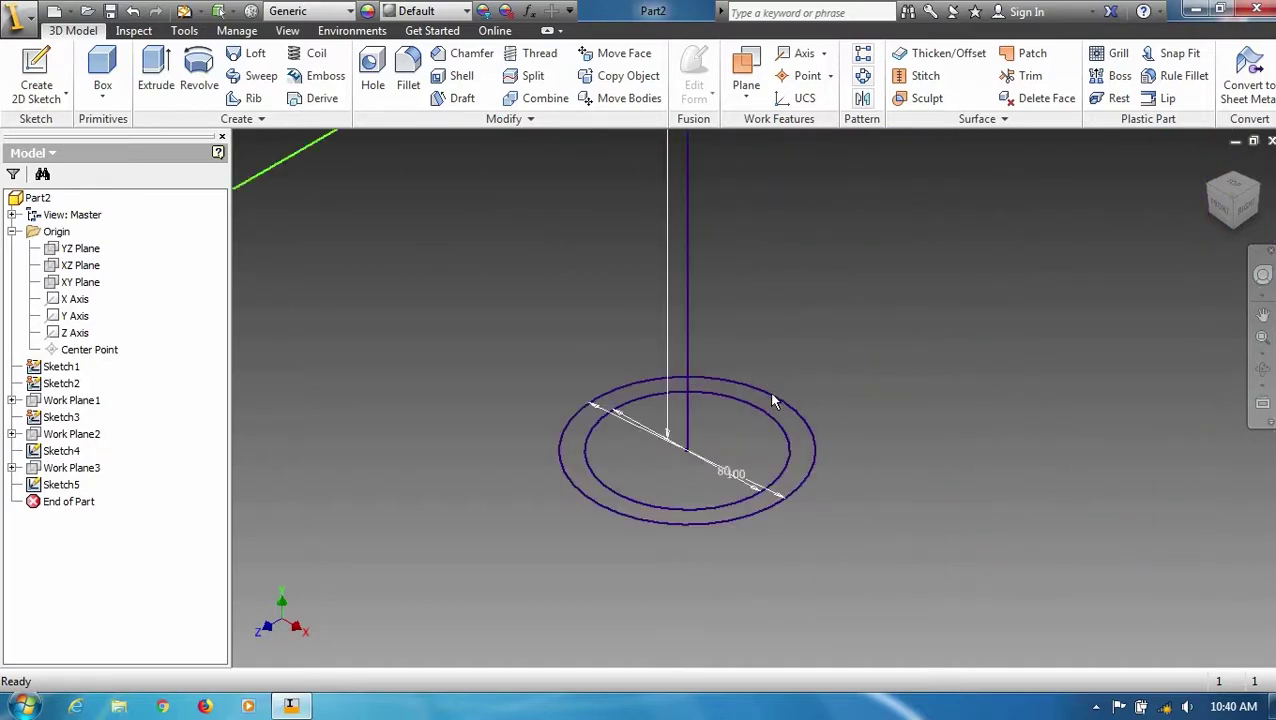
scroll(649, 445, "down", 2)
scroll(649, 445, "up", 3)
scroll(895, 351, "up", 2)
scroll(848, 381, "up", 1)
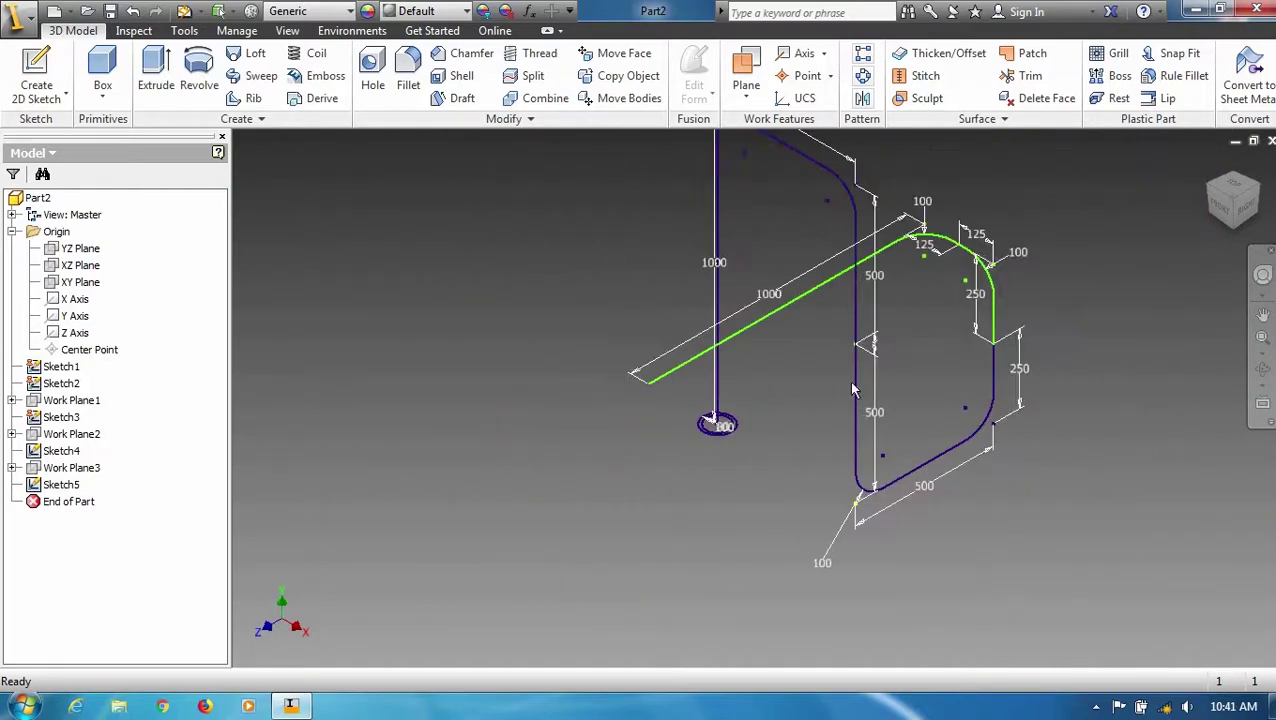
scroll(1008, 273, "up", 1)
scroll(1008, 278, "down", 1)
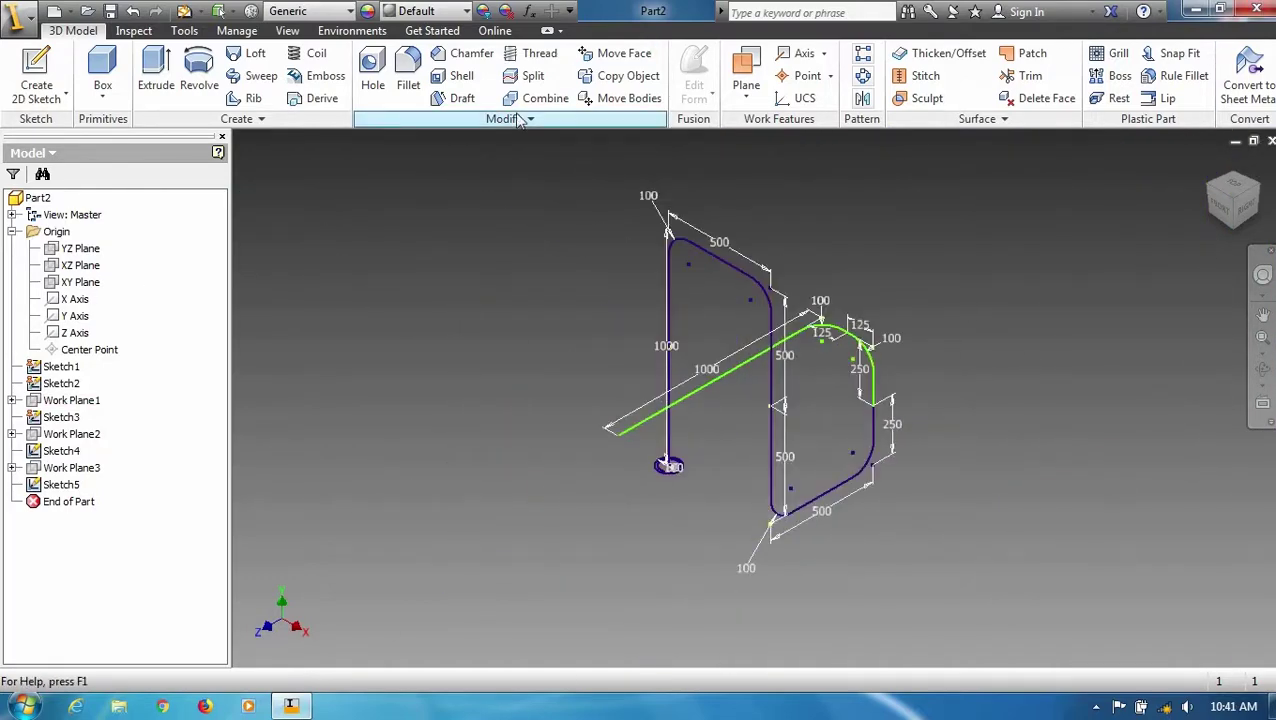
Sweep the ring profile along the bent sketch path to create the hollow pipe.
left_click(262, 82)
scroll(667, 456, "down", 2)
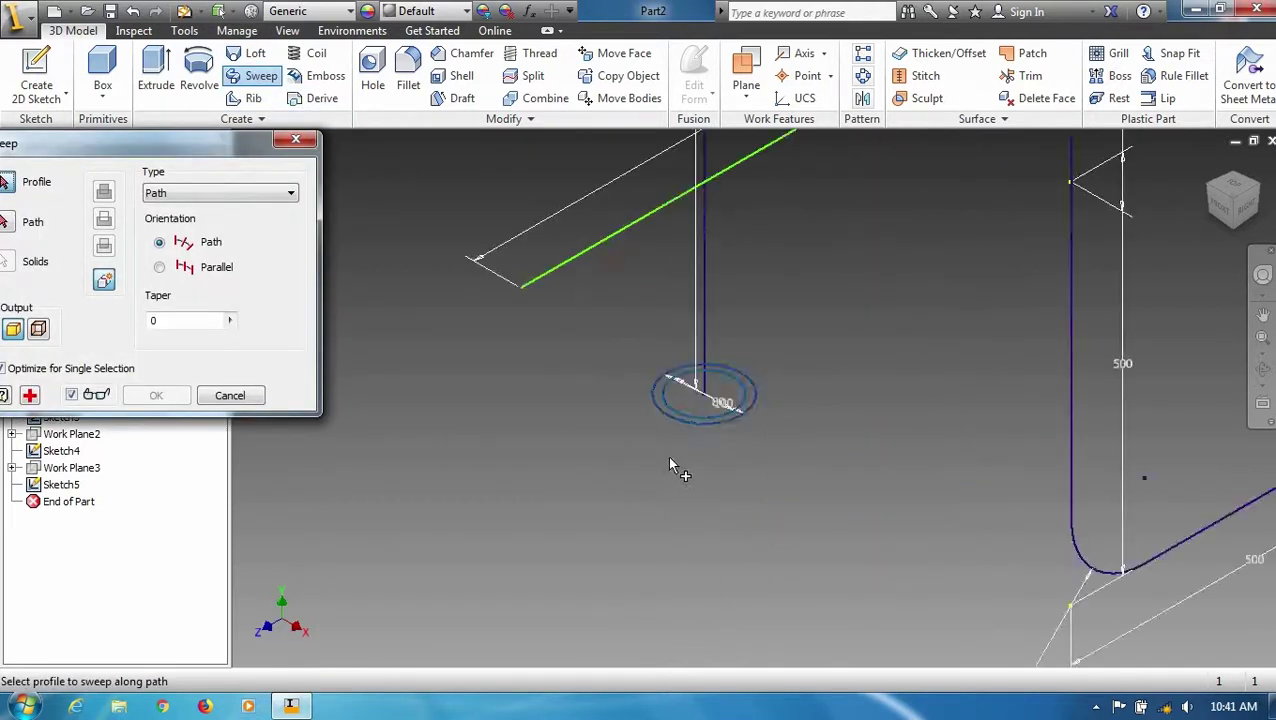
scroll(615, 398, "down", 1)
scroll(620, 396, "down", 1)
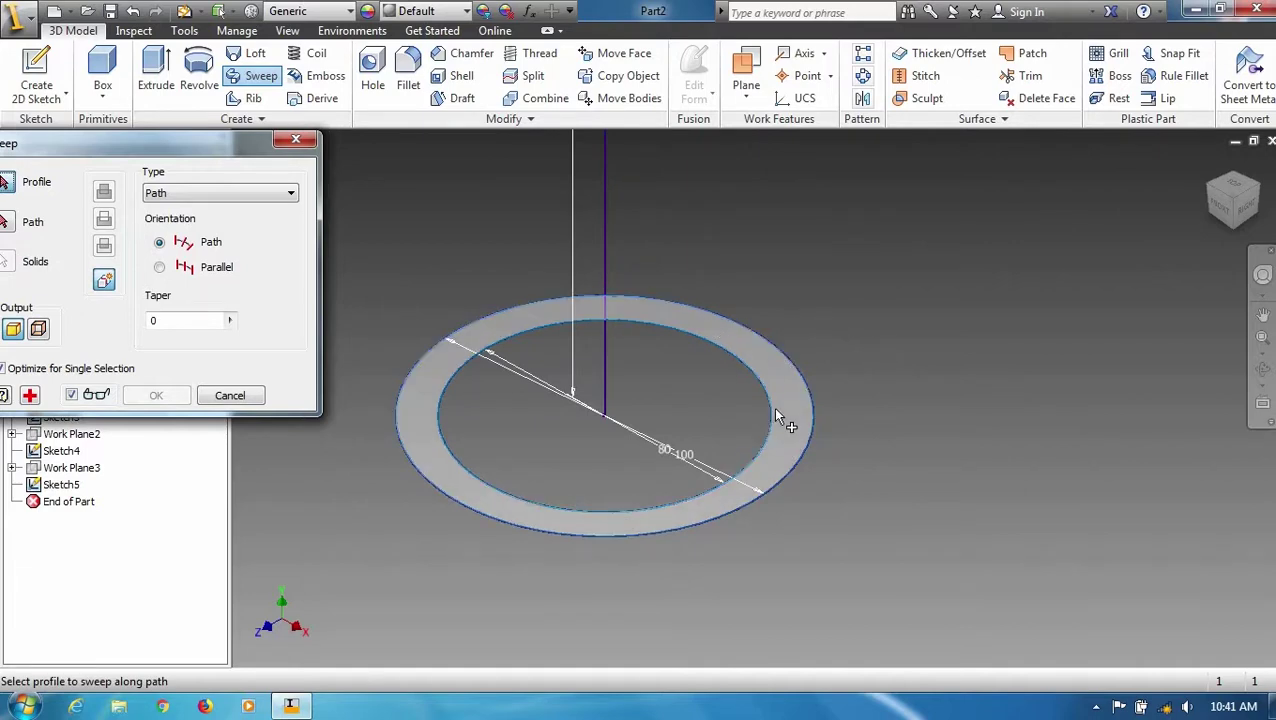
left_click(779, 385)
scroll(782, 388, "down", 5)
scroll(641, 488, "down", 3)
scroll(710, 405, "down", 4)
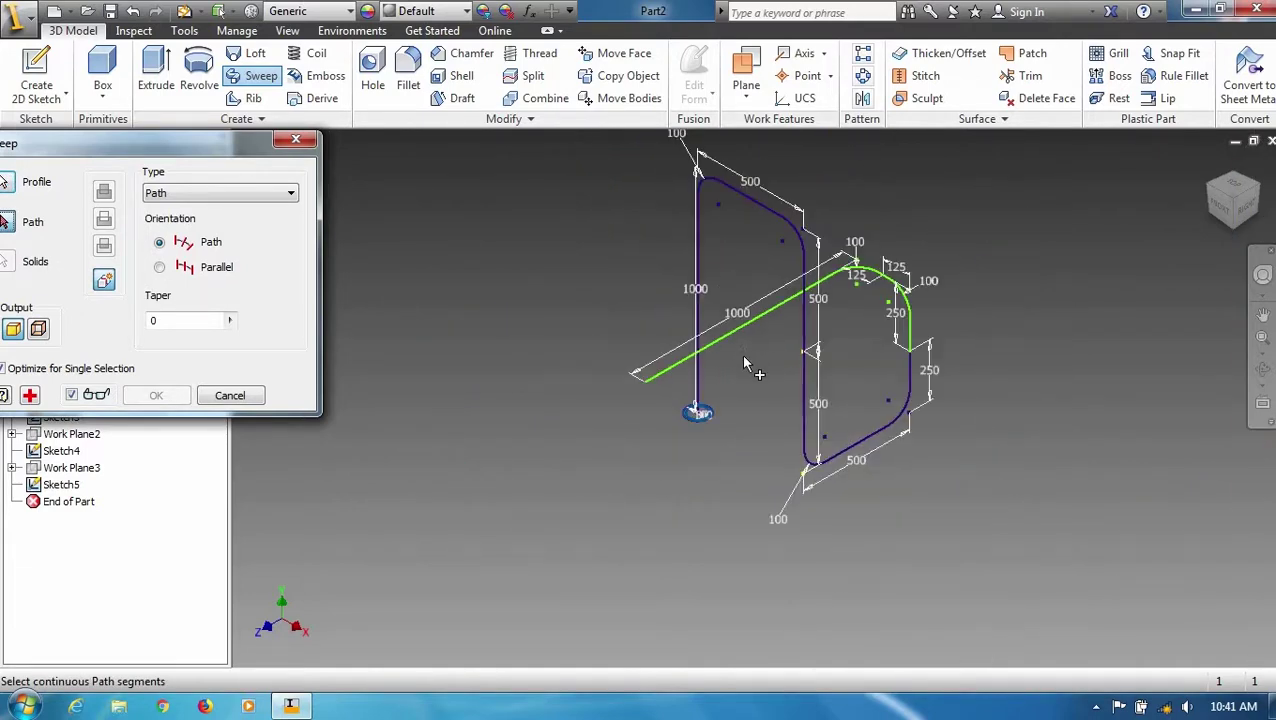
scroll(731, 263, "up", 3)
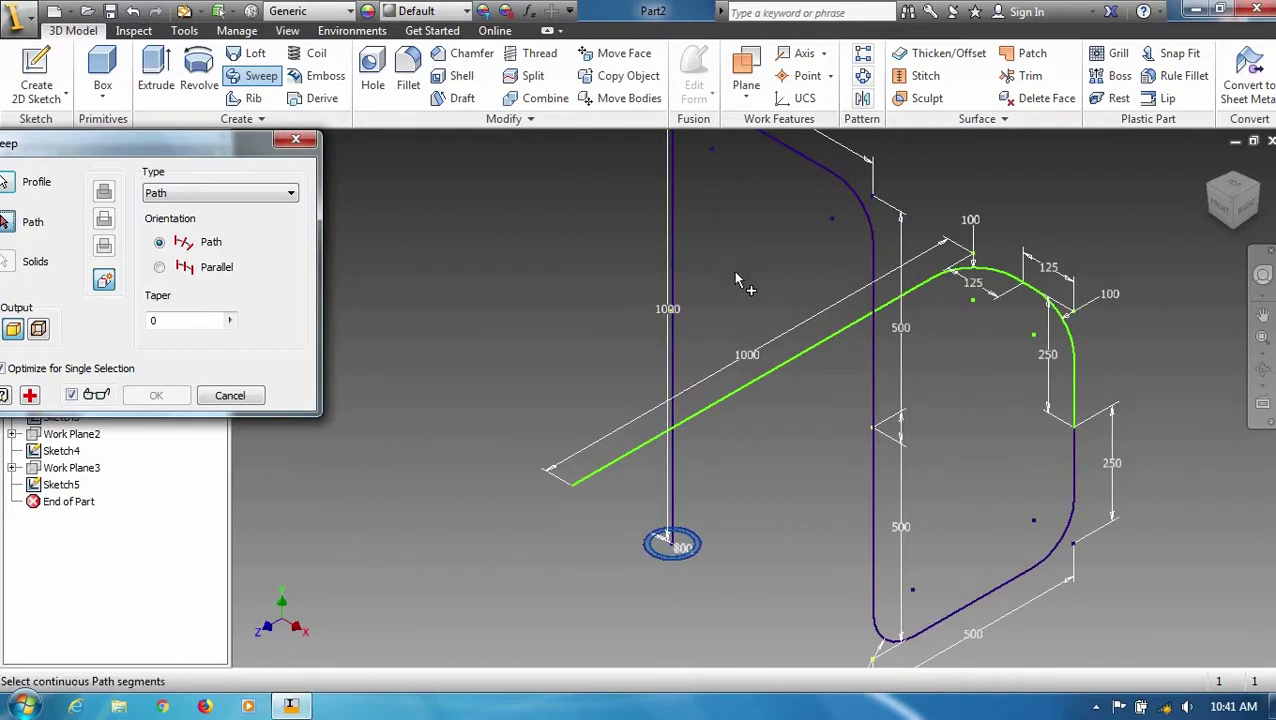
left_click(673, 312)
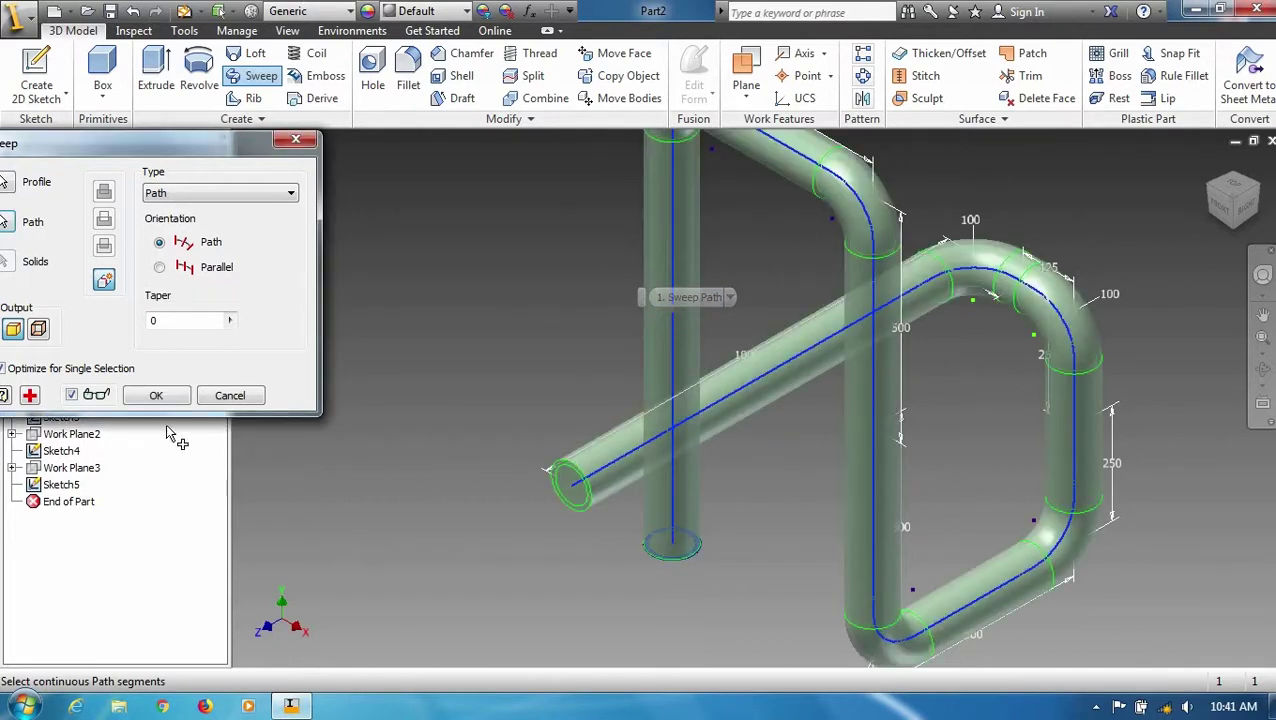
left_click(156, 395)
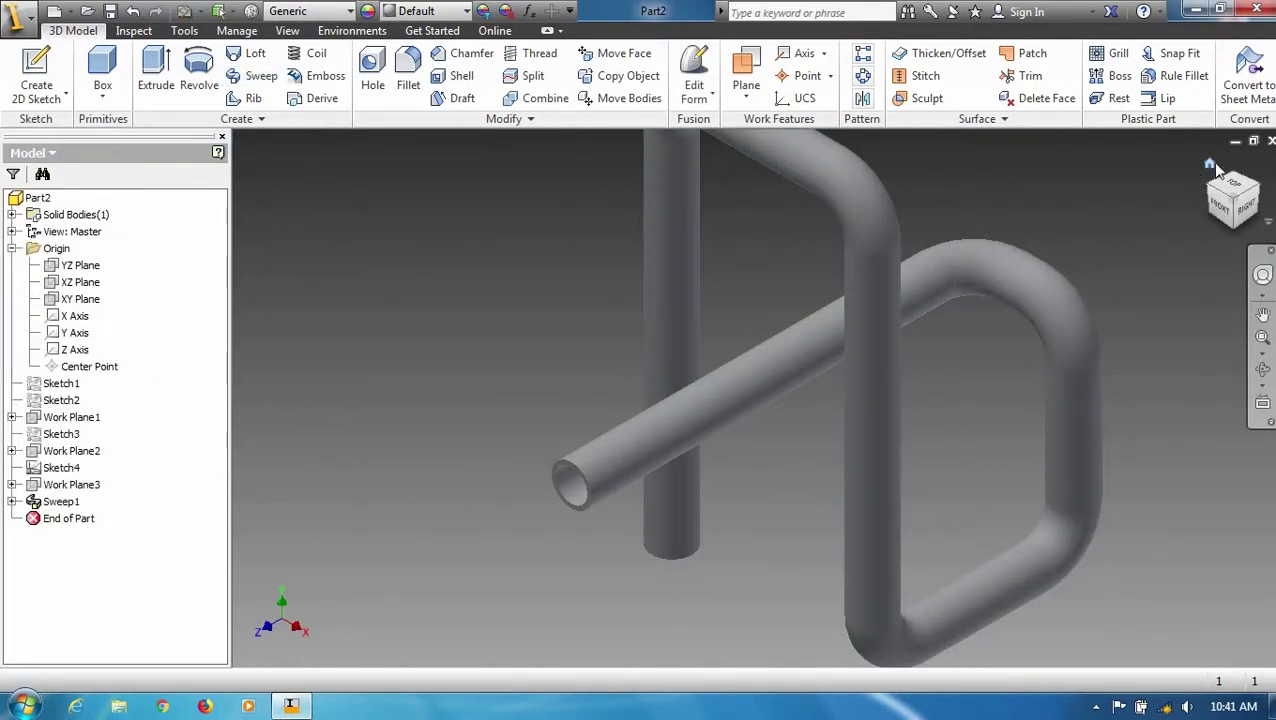
Switch to perspective view and give the pipe the Blue - Wall Paint - Glossy appearance.
right_click(1211, 161)
left_click(1181, 240)
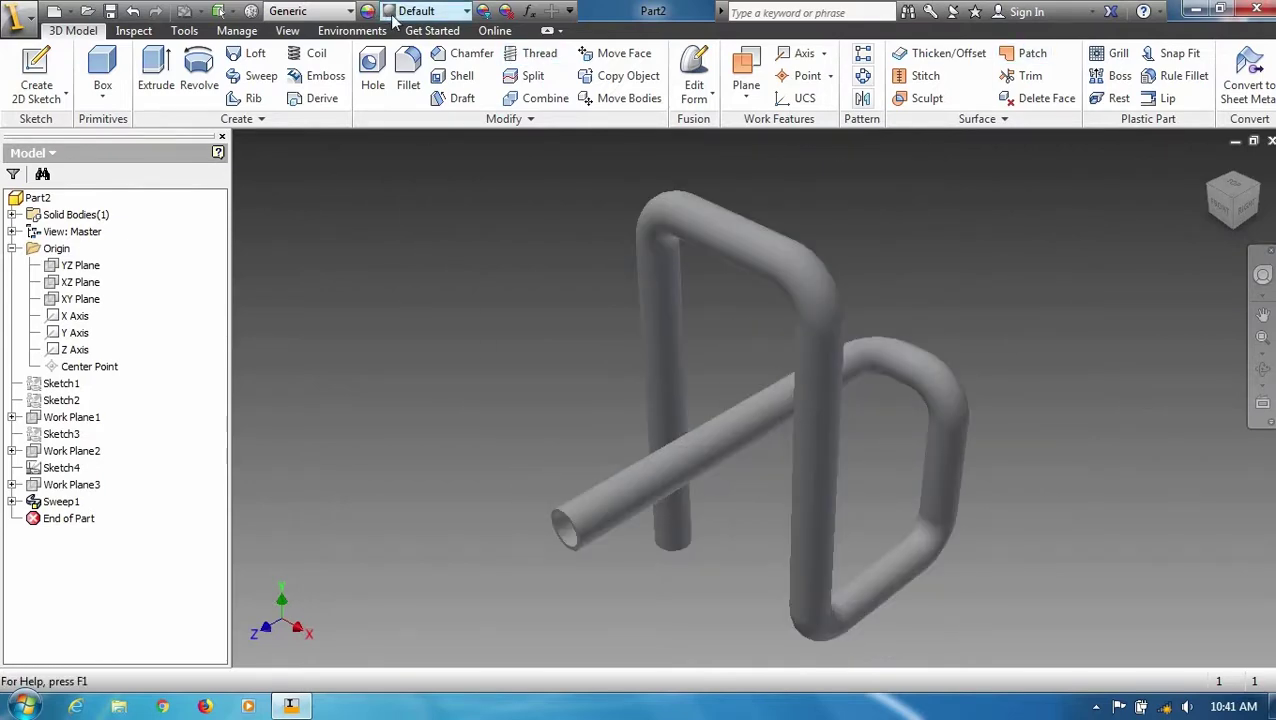
left_click(465, 12)
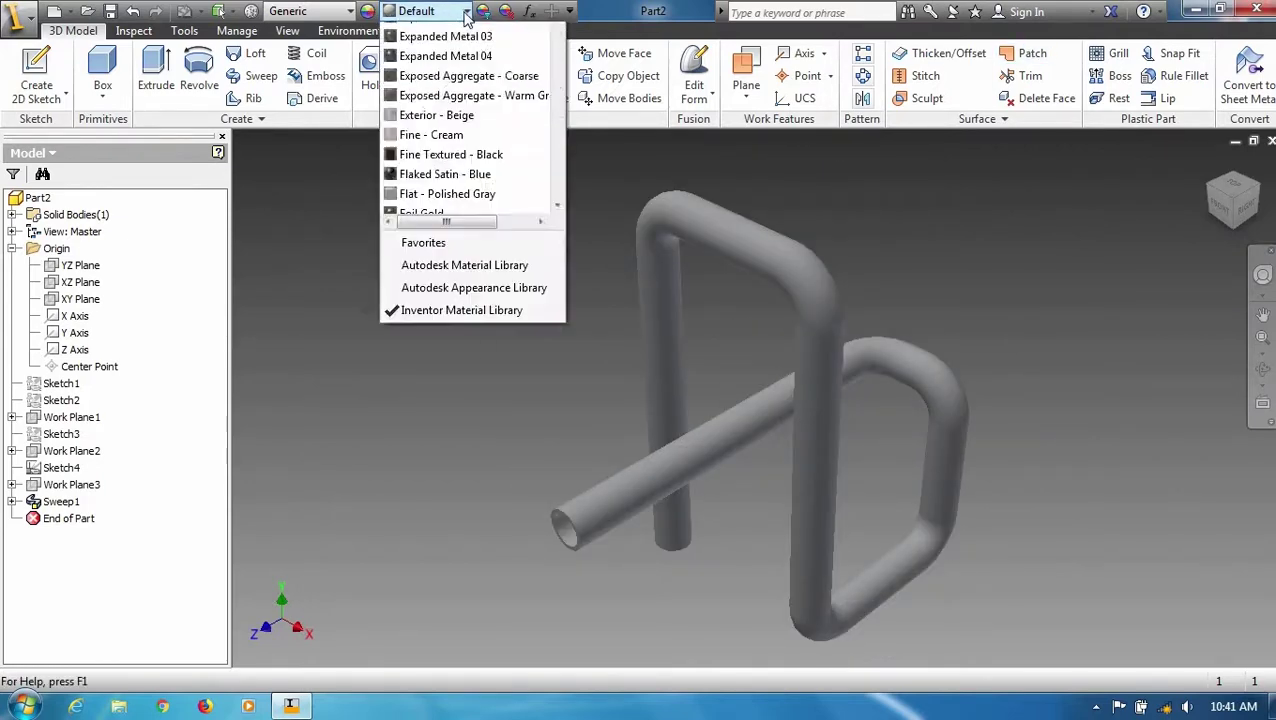
scroll(455, 225, "down", 4)
scroll(462, 272, "down", 2)
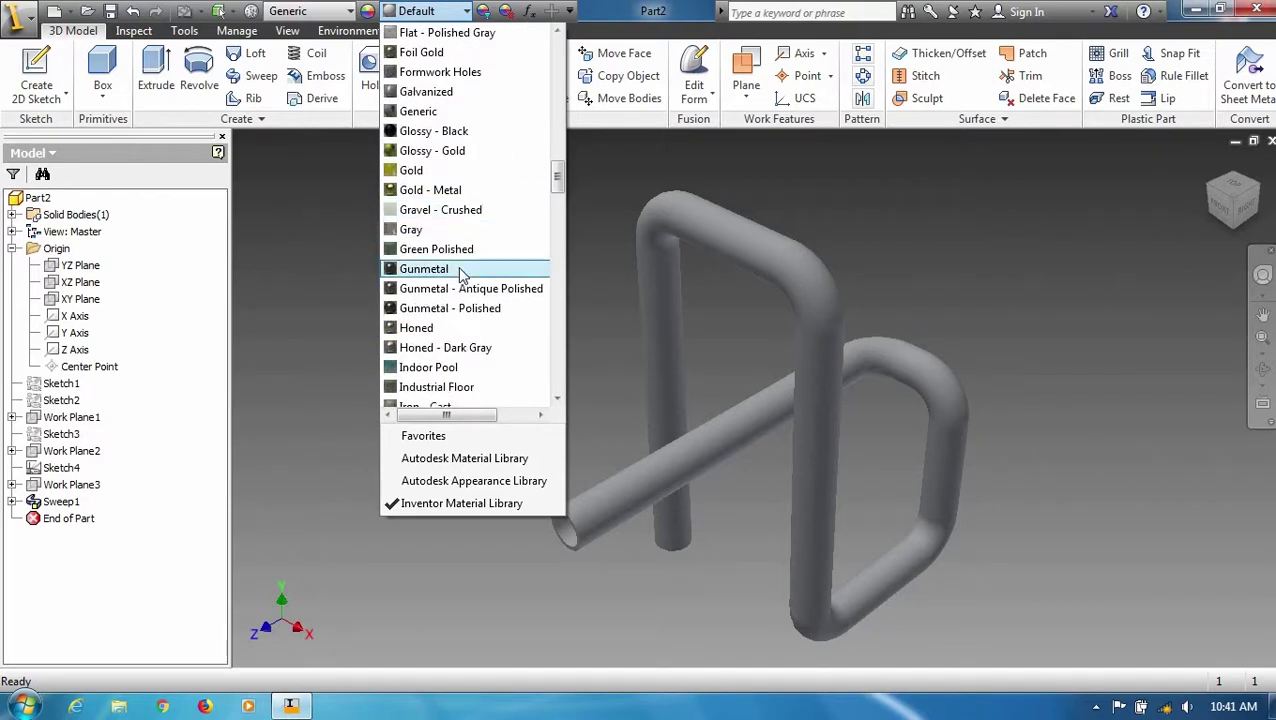
scroll(462, 276, "up", 15)
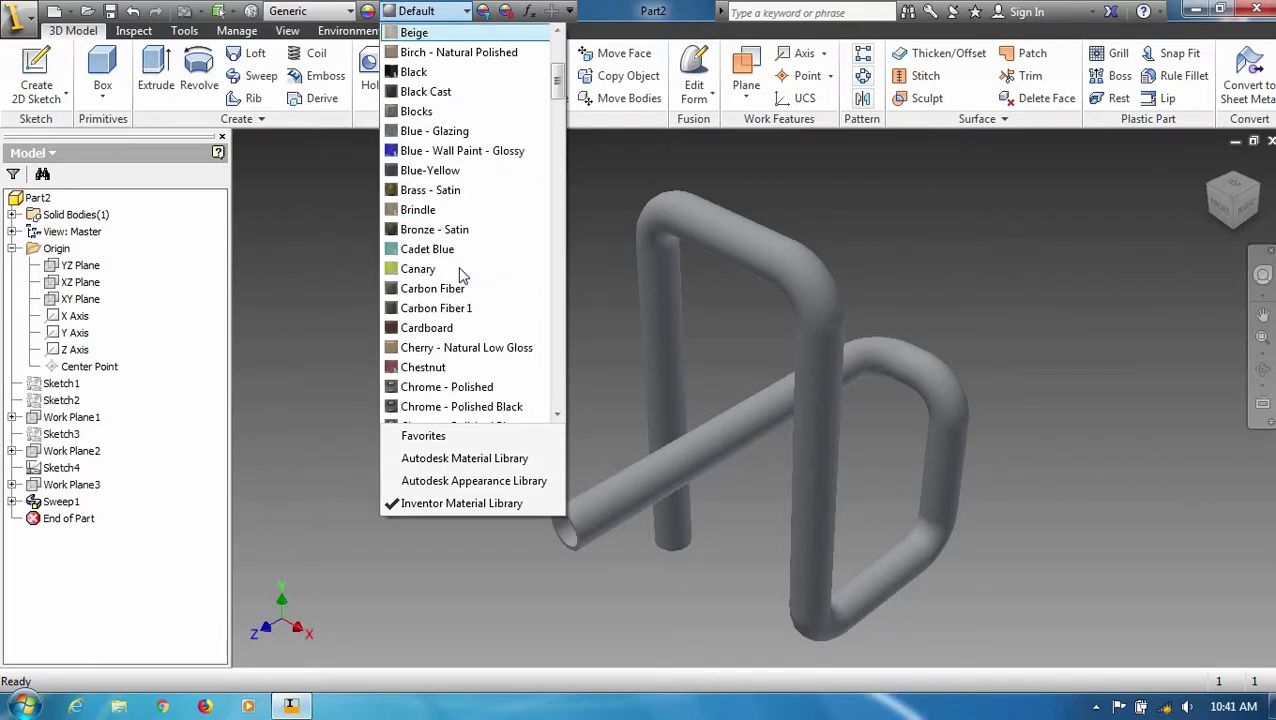
left_click(462, 151)
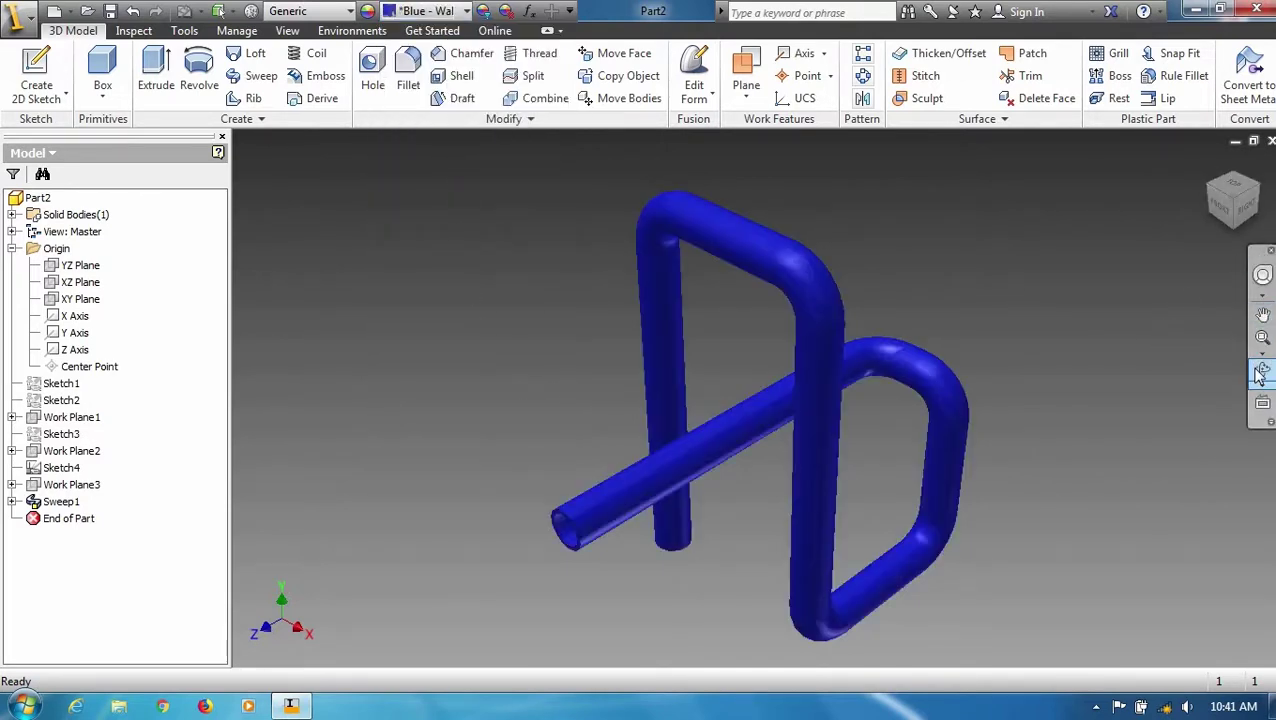
Orbit the blue pipe to inspect it, then return to the Home view.
left_click(1263, 369)
mouse_move(806, 470)
left_mouse_down()
mouse_move(1063, 418)
mouse_move(649, 342)
left_mouse_up()
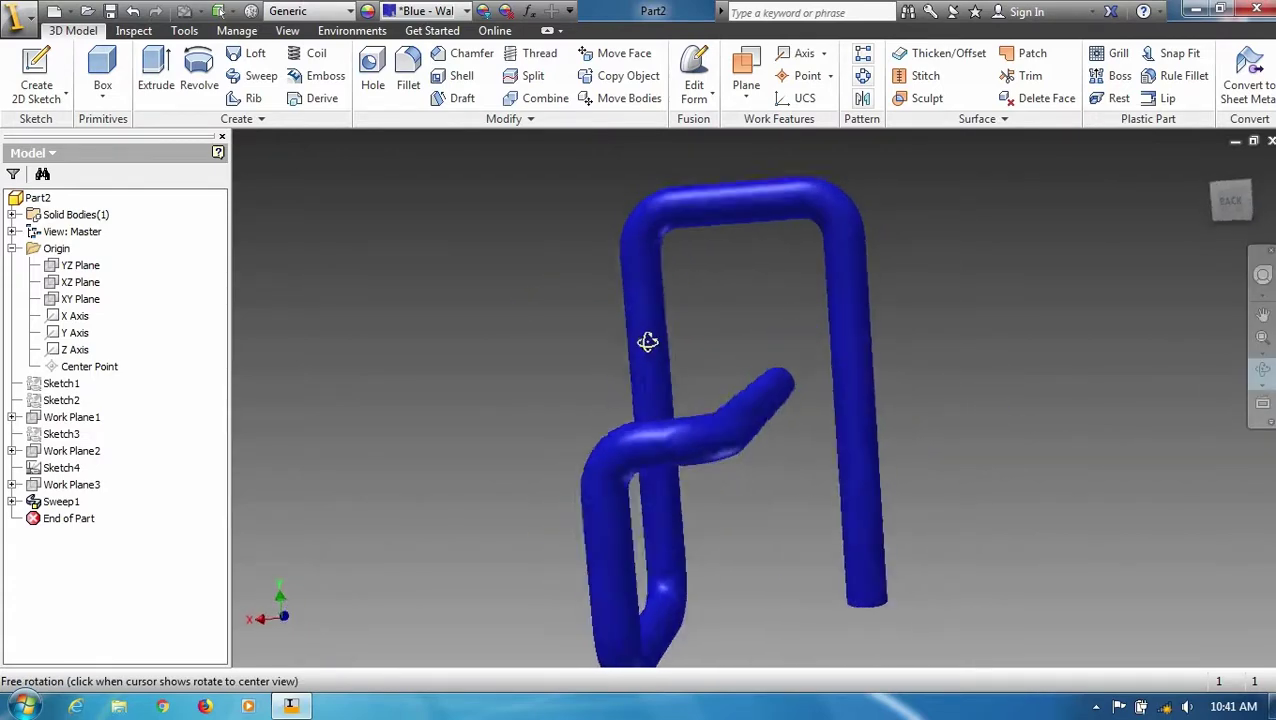
left_click(1221, 179)
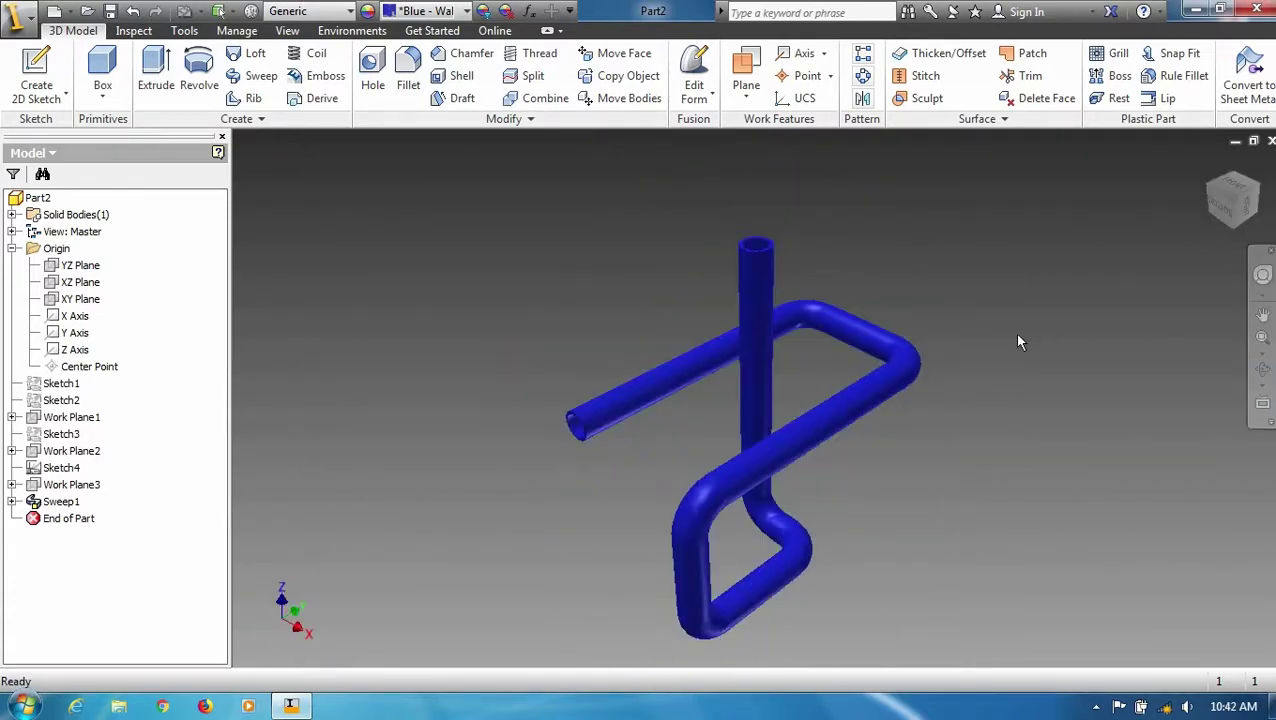